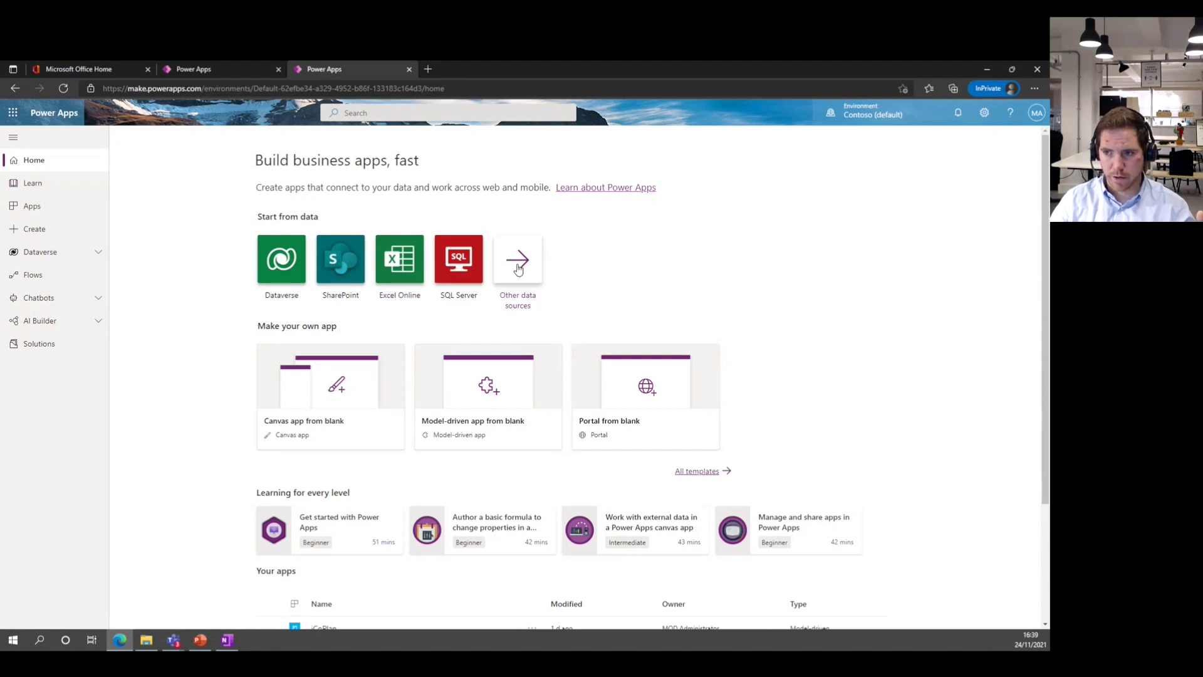
- Open the other data sources option to start an app from an existing connection
right_click(512, 262)
left_click(553, 241)
left_click(528, 266)
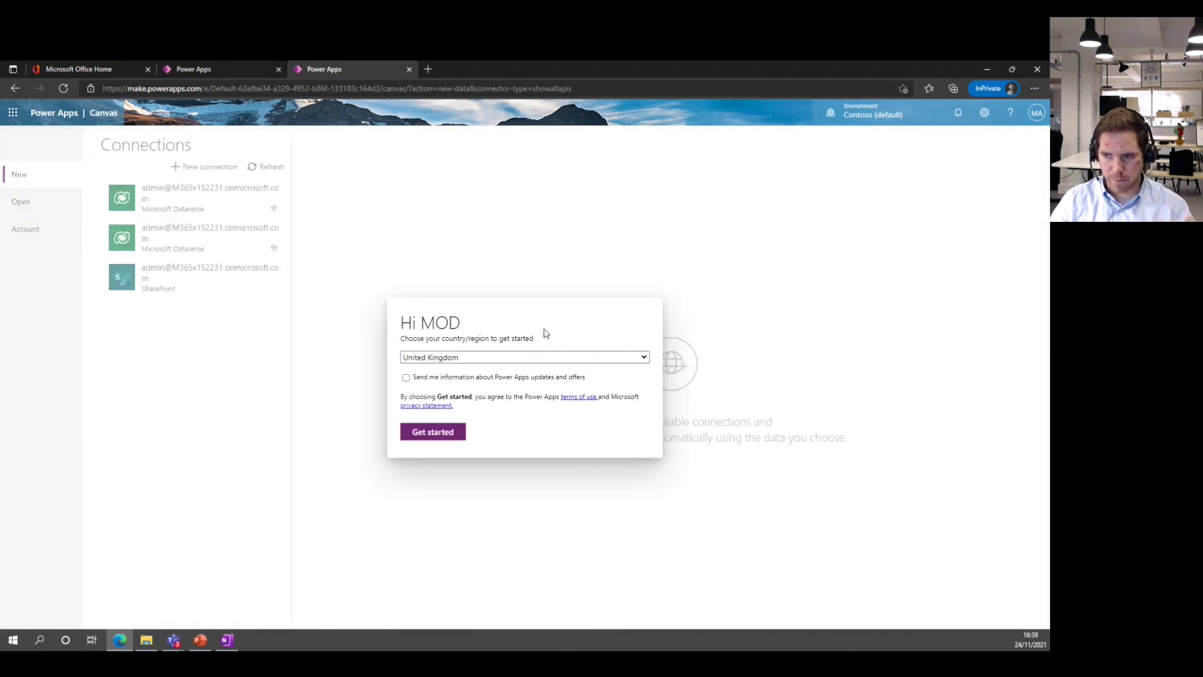
- Choose United Kingdom as the country/region and accept the get-started prompt
left_click(625, 359)
left_click(594, 349)
left_click(620, 364)
left_click(556, 327)
left_click(578, 357)
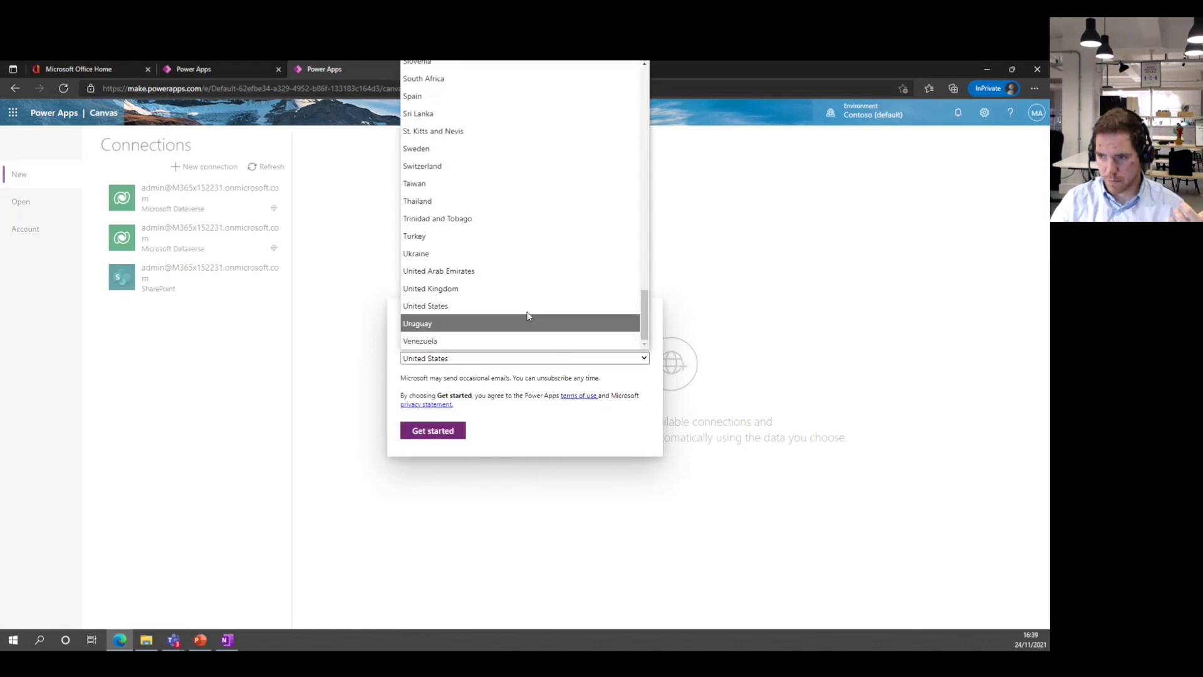
left_click(508, 290)
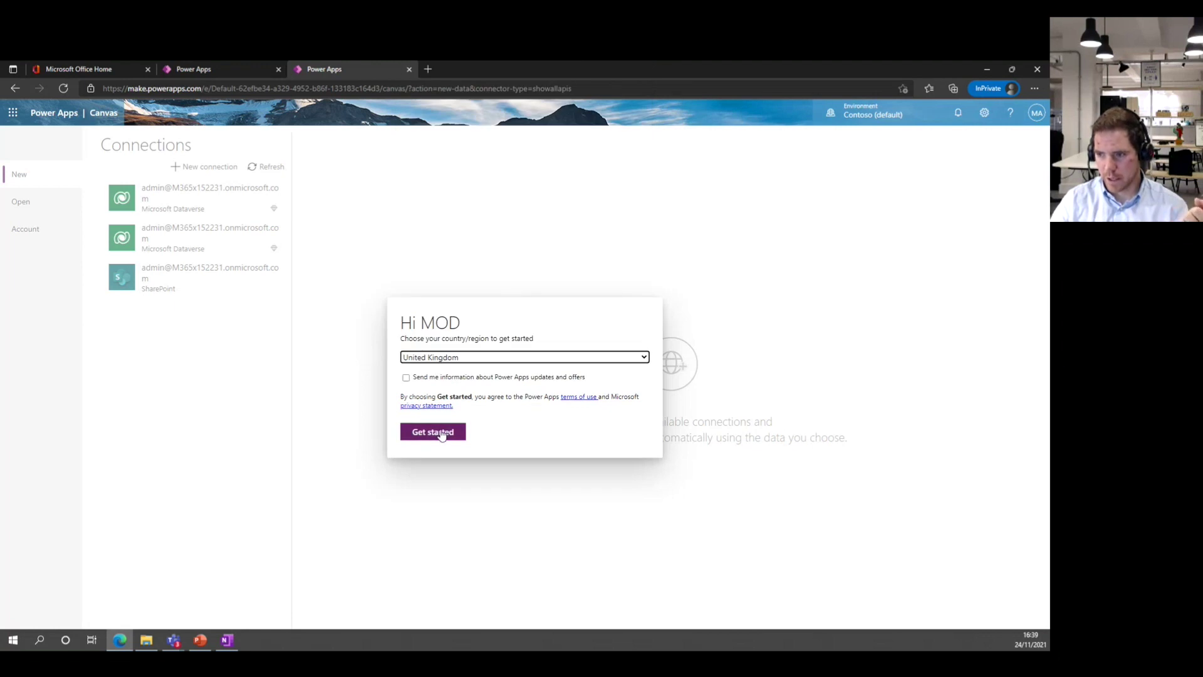
left_click(434, 433)
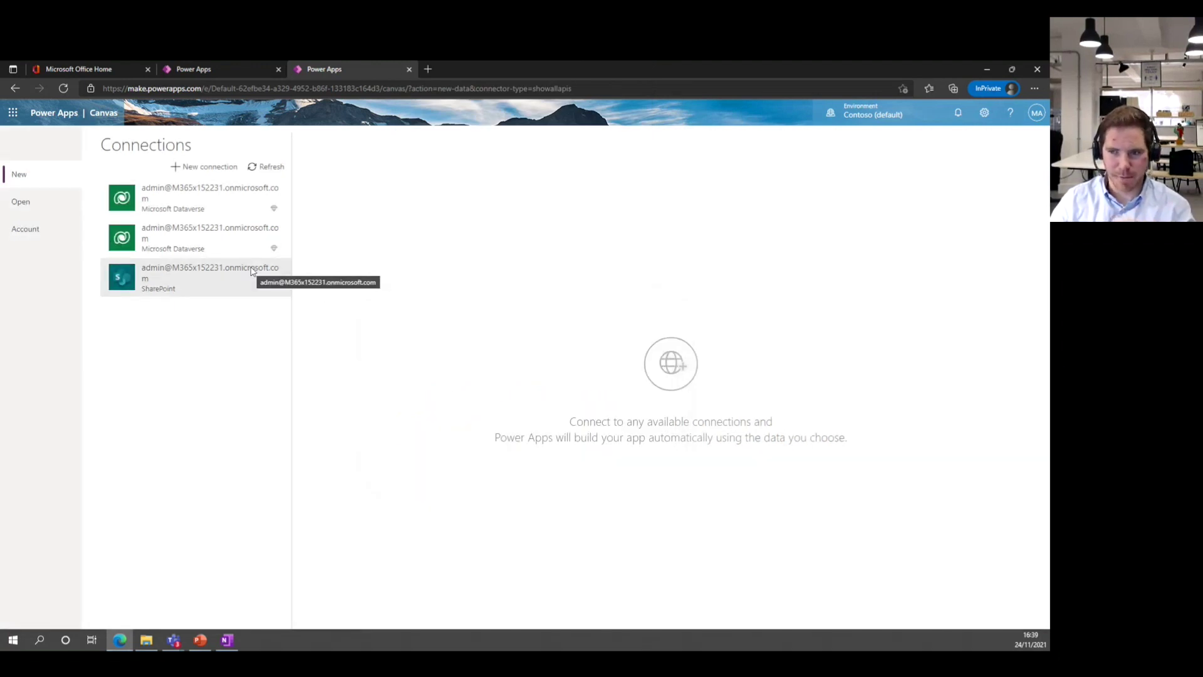
- Start a new connection and look through the available connectors from Amazon Redshift to Zendesk
left_click(207, 168)
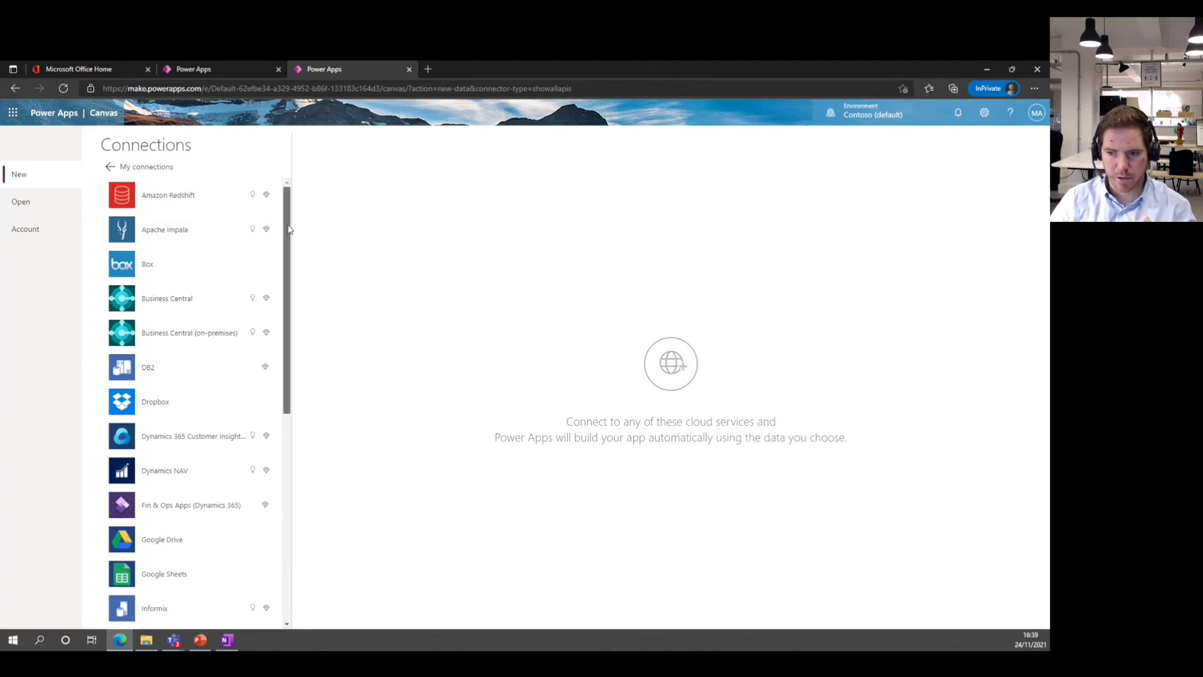
scroll(250, 313, "down", 2)
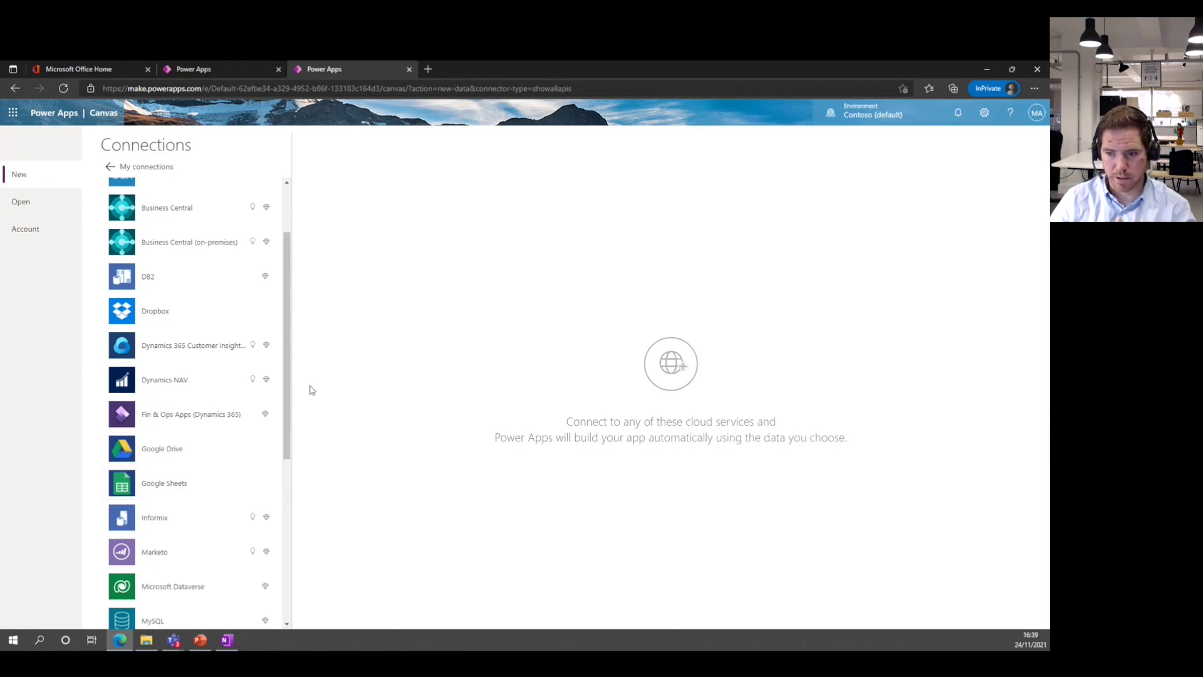
scroll(292, 333, "down", 2)
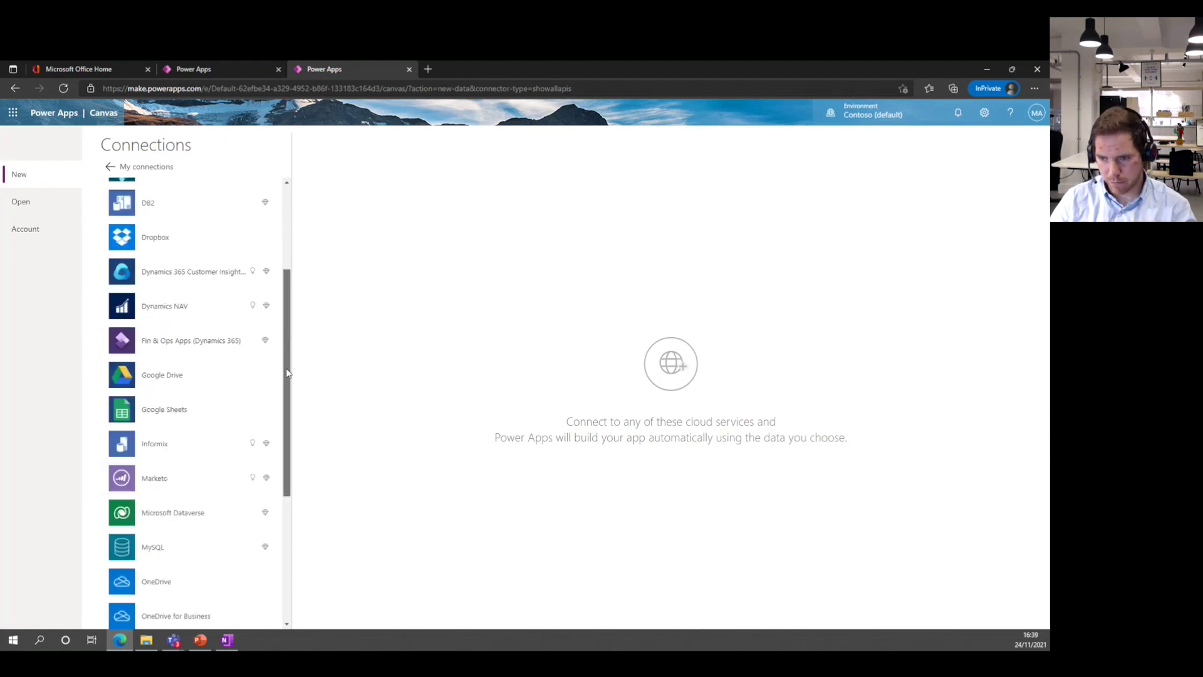
left_click_drag(287, 414, 278, 537)
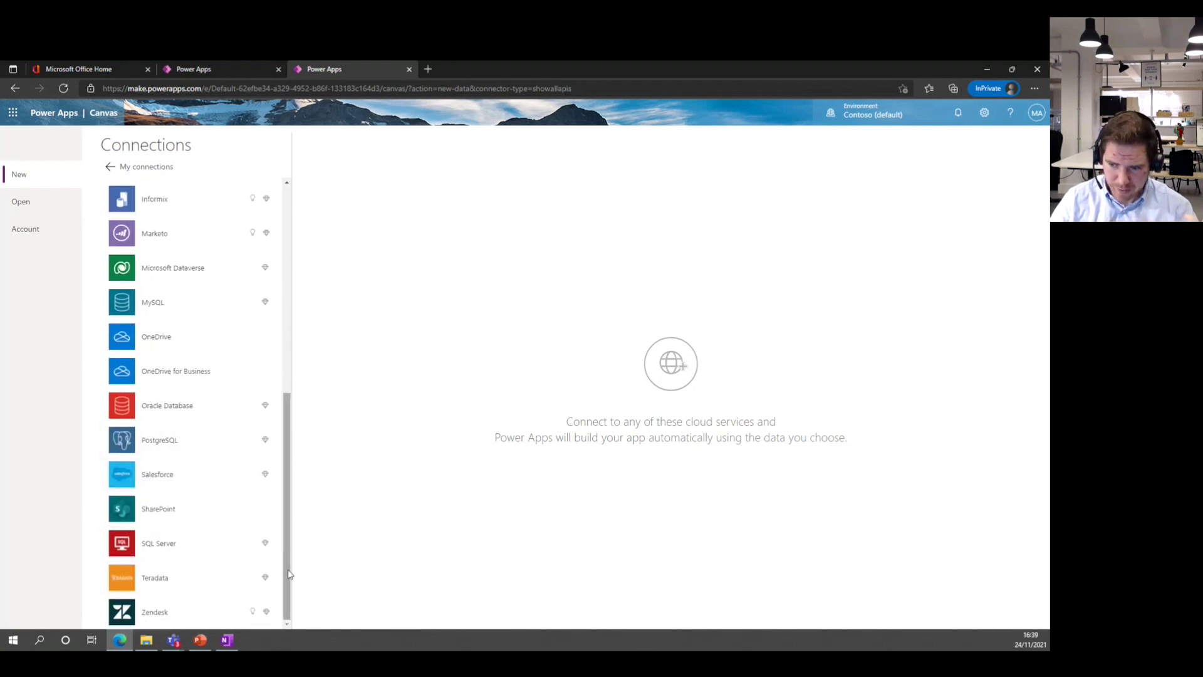
- Examine the Salesforce connector's login environment and API version options, switching the environment to Sandbox and back to Production
left_click(188, 483)
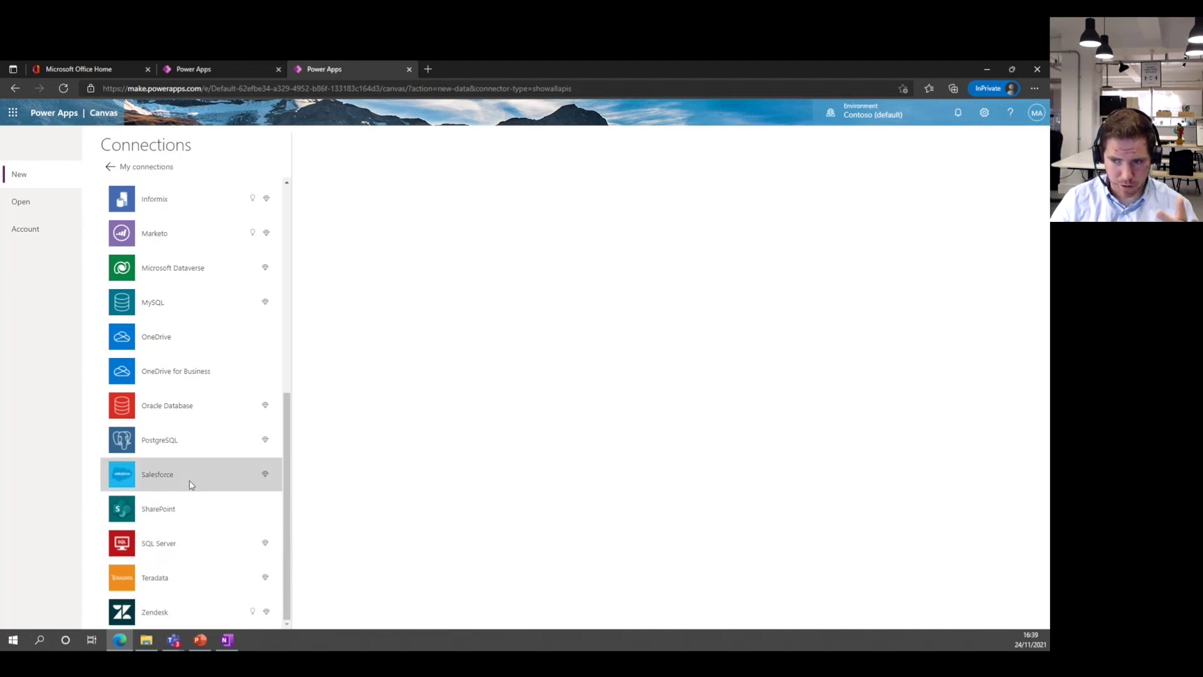
left_click(454, 250)
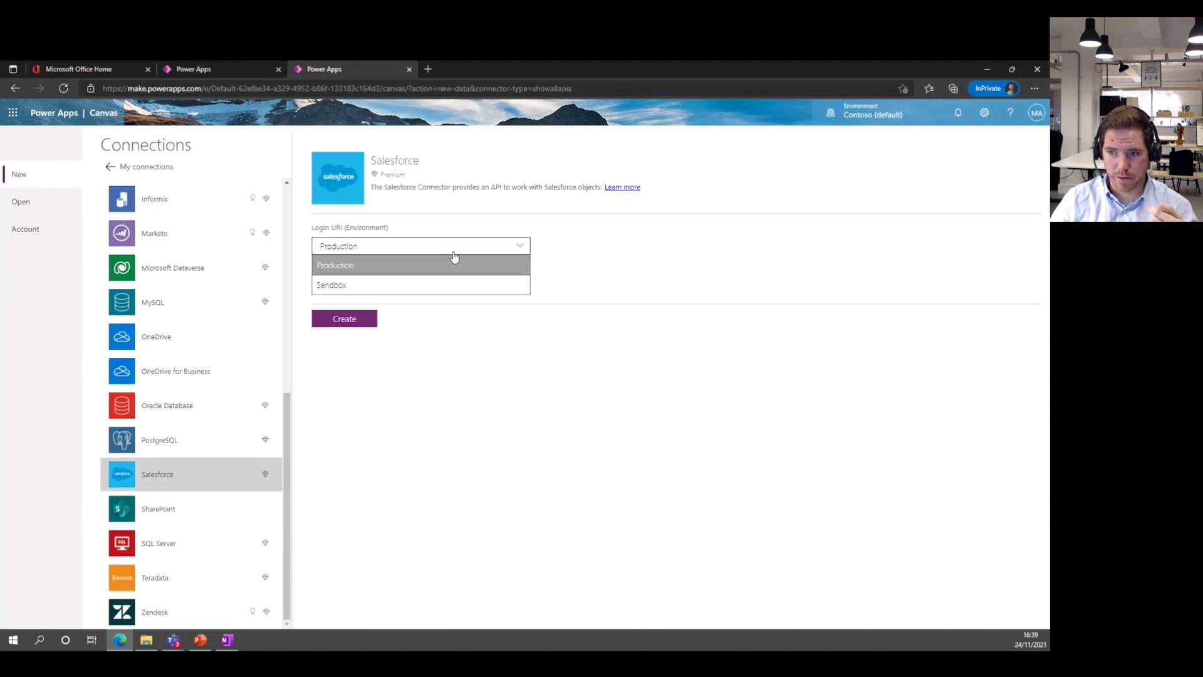
left_click(439, 285)
left_click(435, 292)
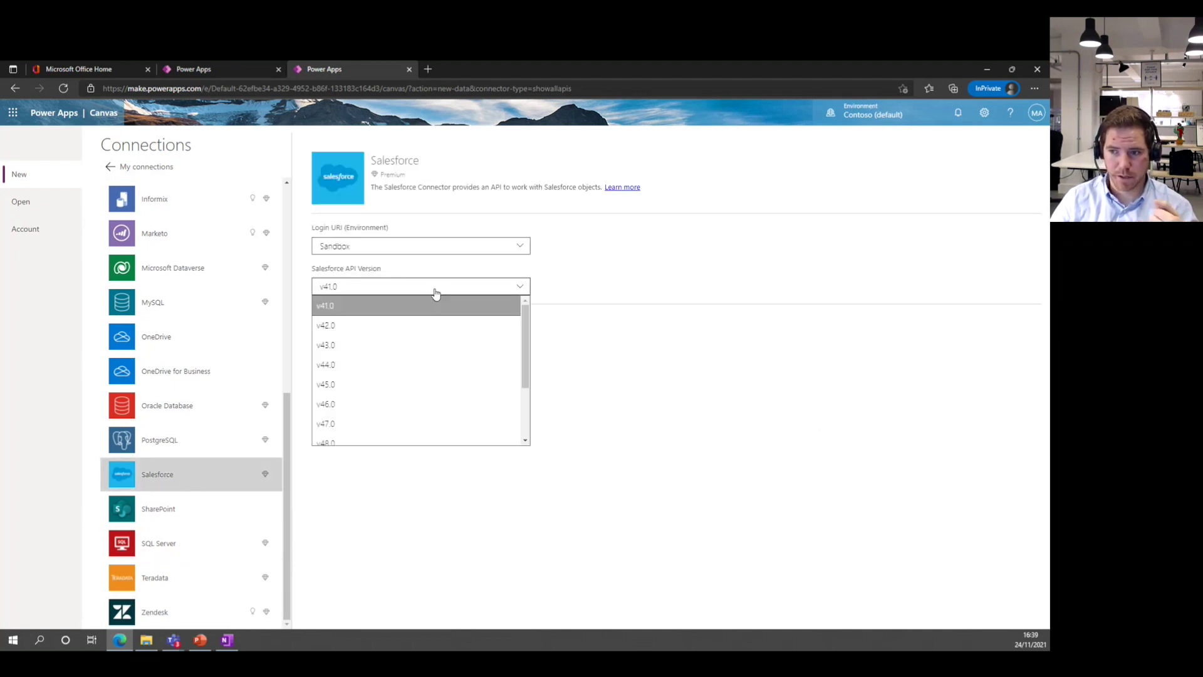
left_click(613, 327)
left_click(422, 247)
left_click(412, 264)
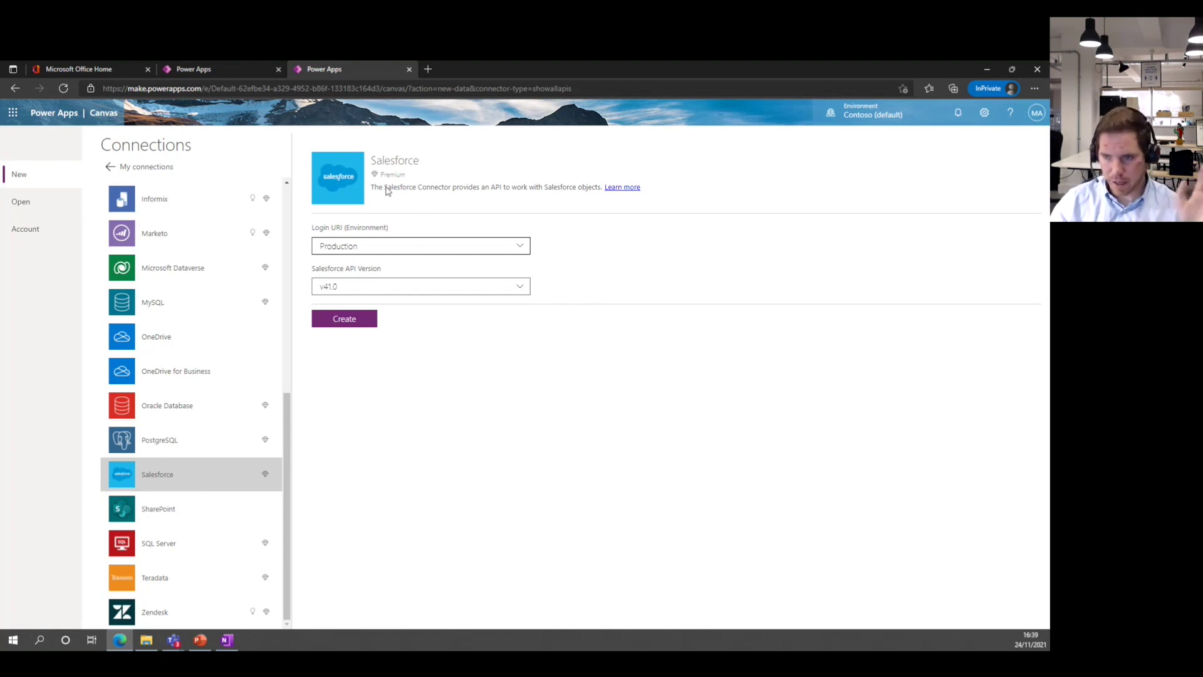
- Leave the new connection setup and return to the Power Apps home page
left_click(111, 167)
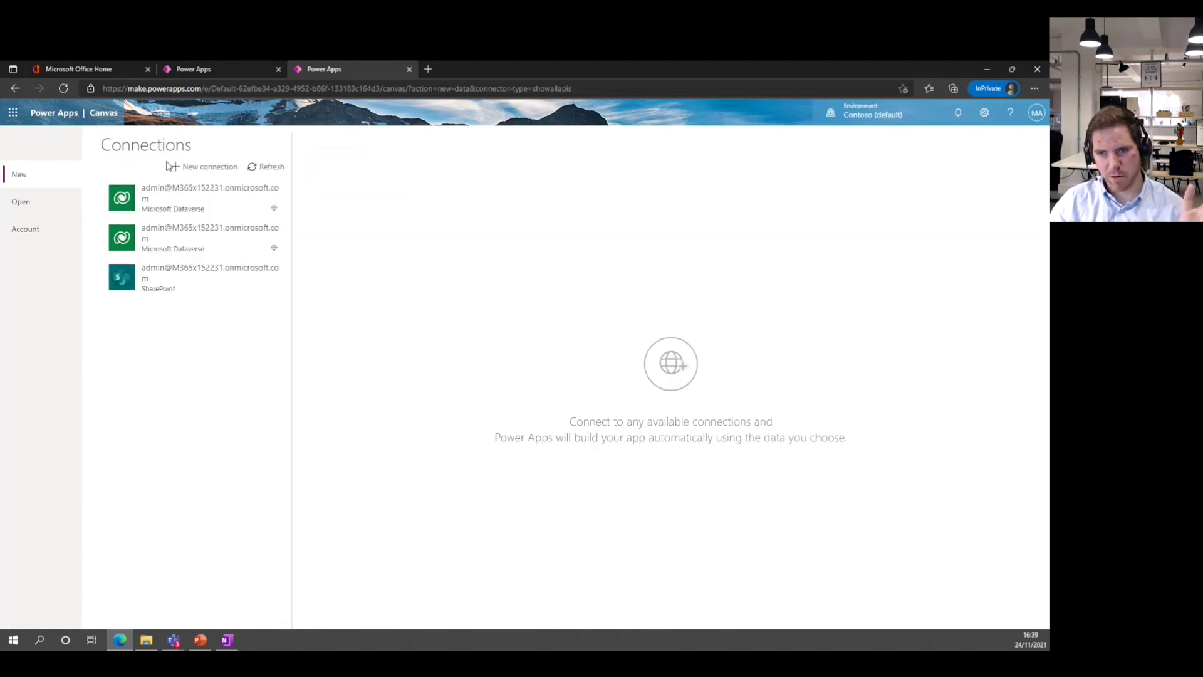
left_click(213, 70)
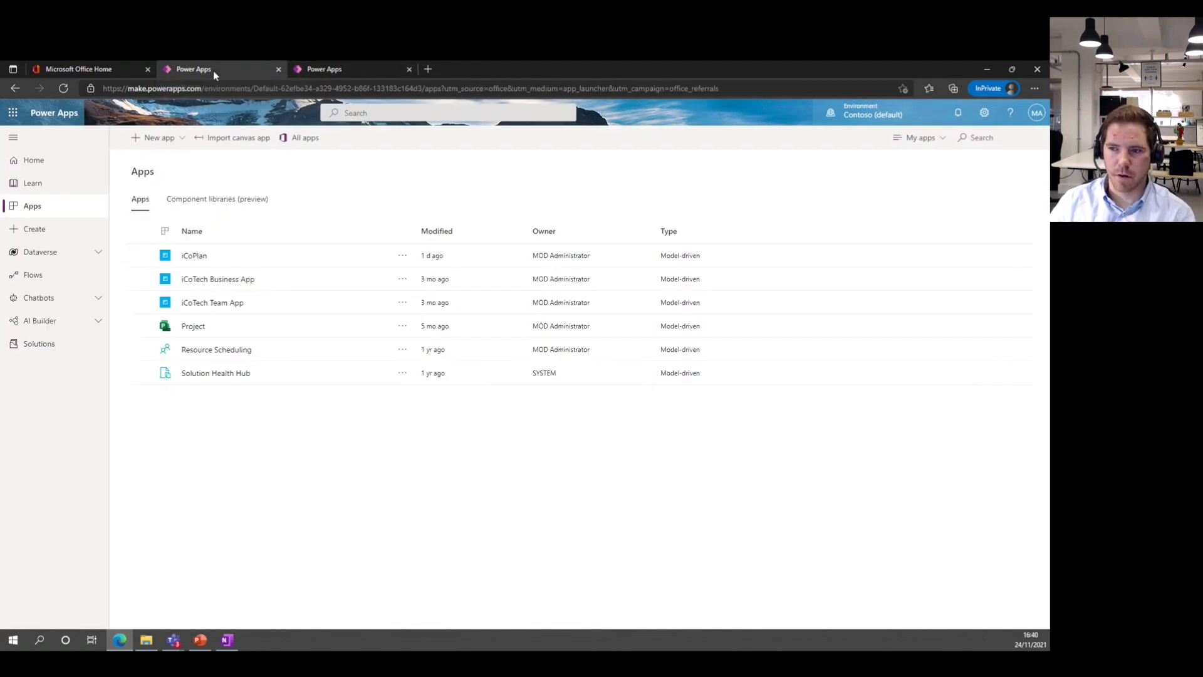
left_click(325, 72)
left_click(15, 88)
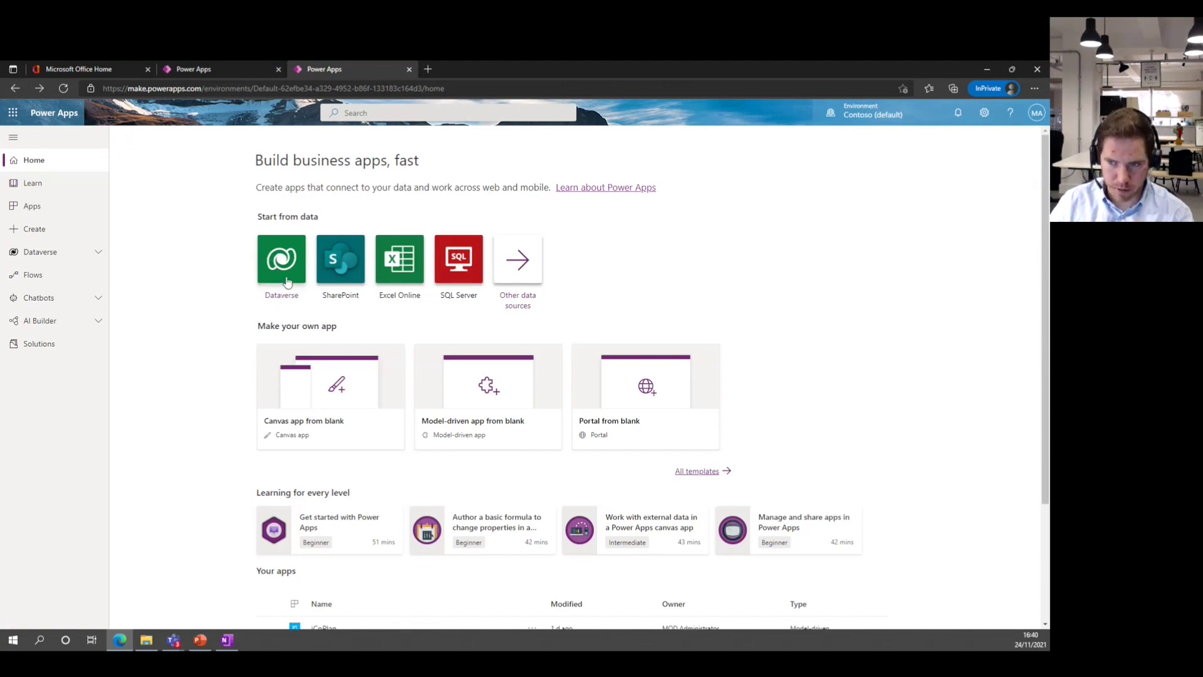
- Open the list of Dataverse tables and look through the tables in the default view
left_click(74, 252)
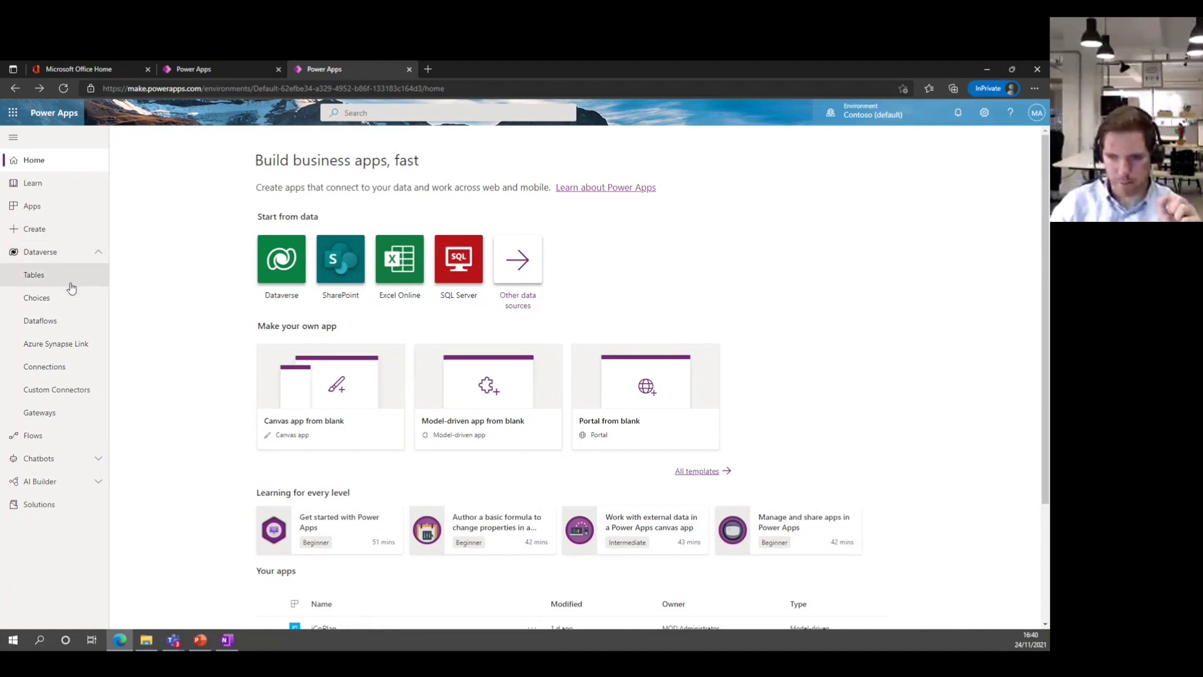
left_click(72, 282)
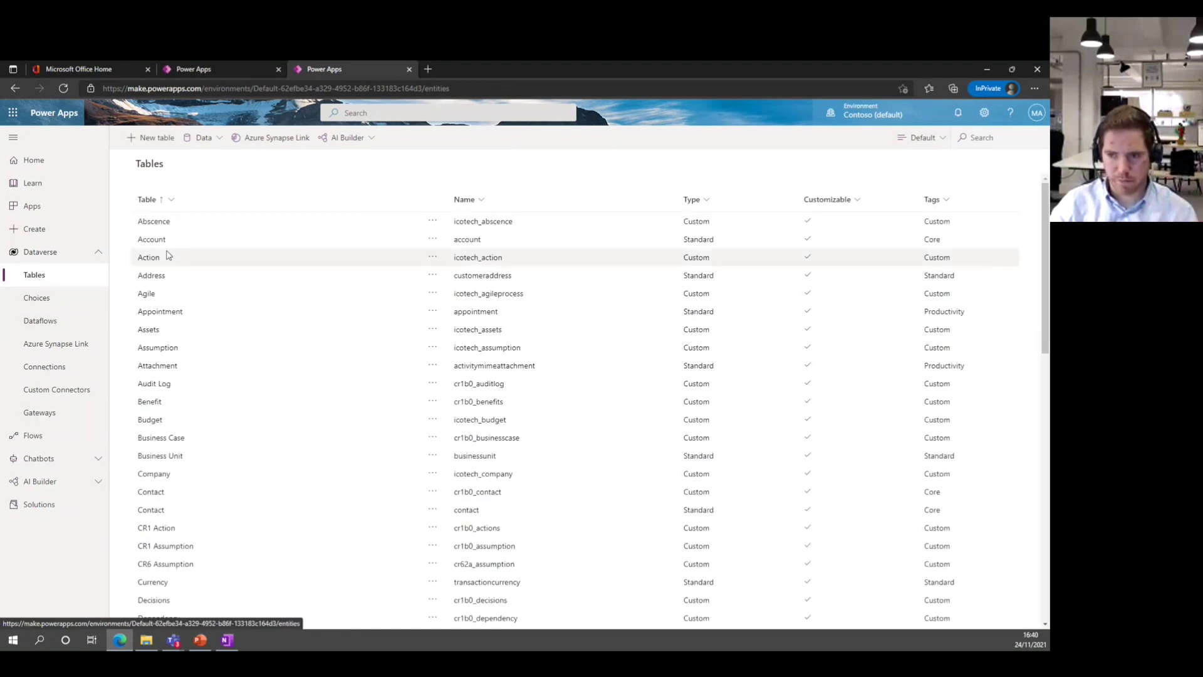
scroll(168, 269, "down", 3)
scroll(168, 271, "down", 10)
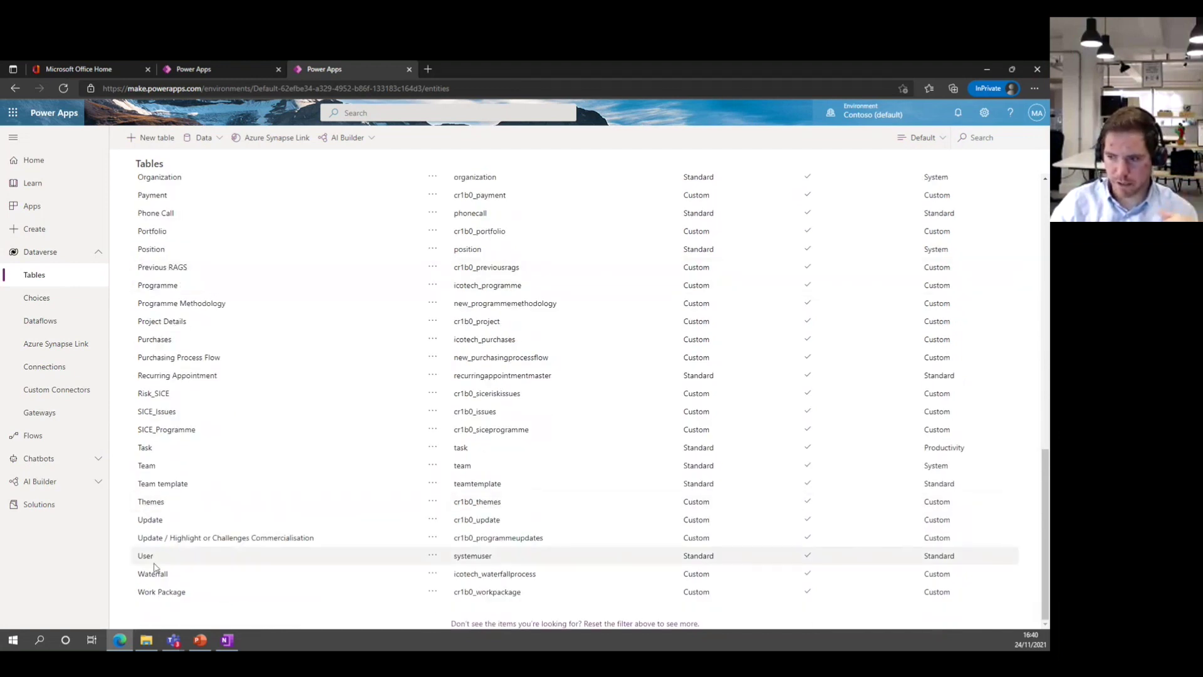
scroll(168, 584, "up", 2)
scroll(168, 585, "up", 5)
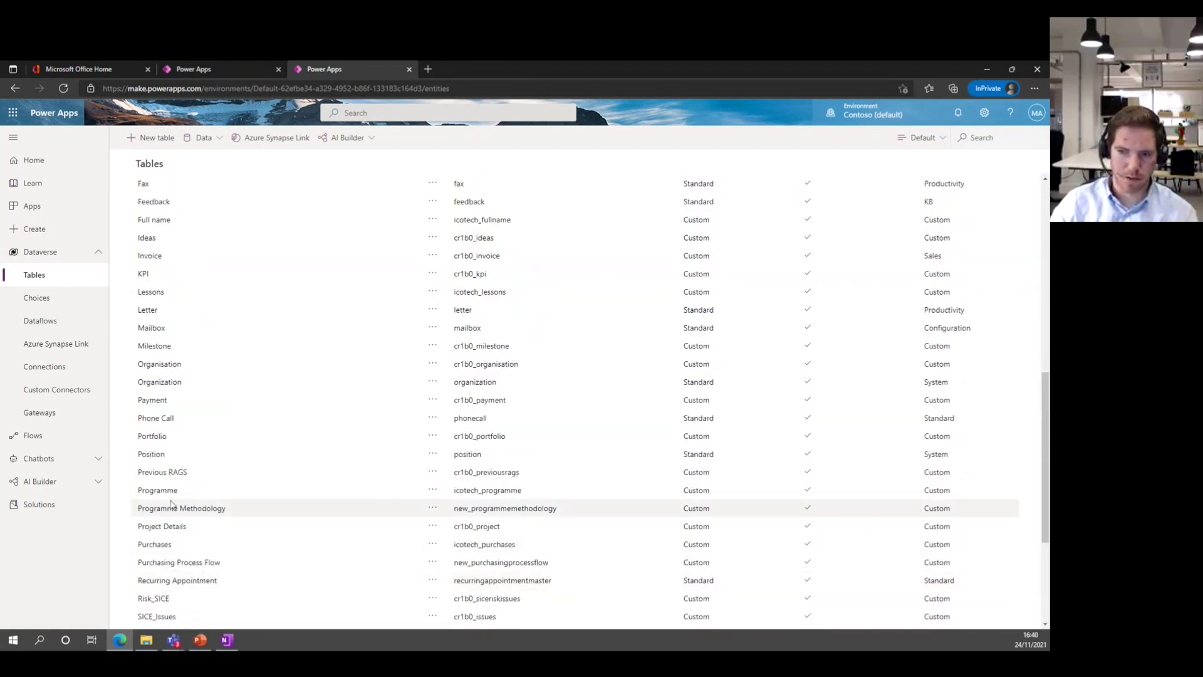
scroll(173, 502, "up", 1)
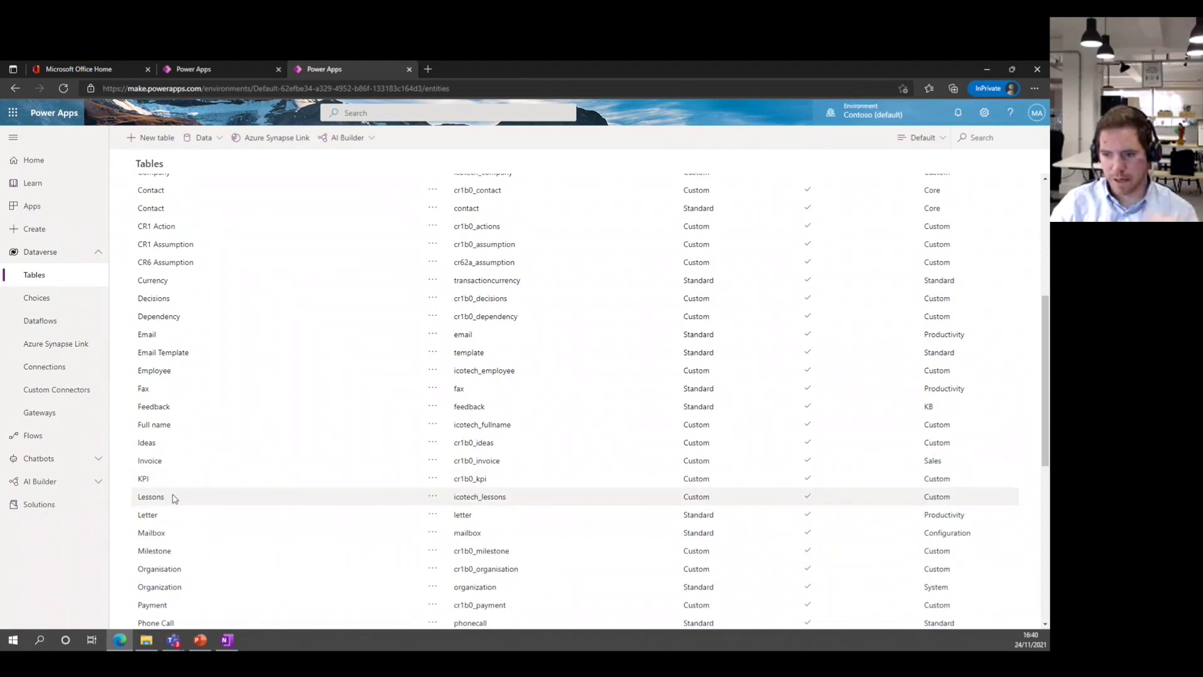
scroll(173, 436, "up", 4)
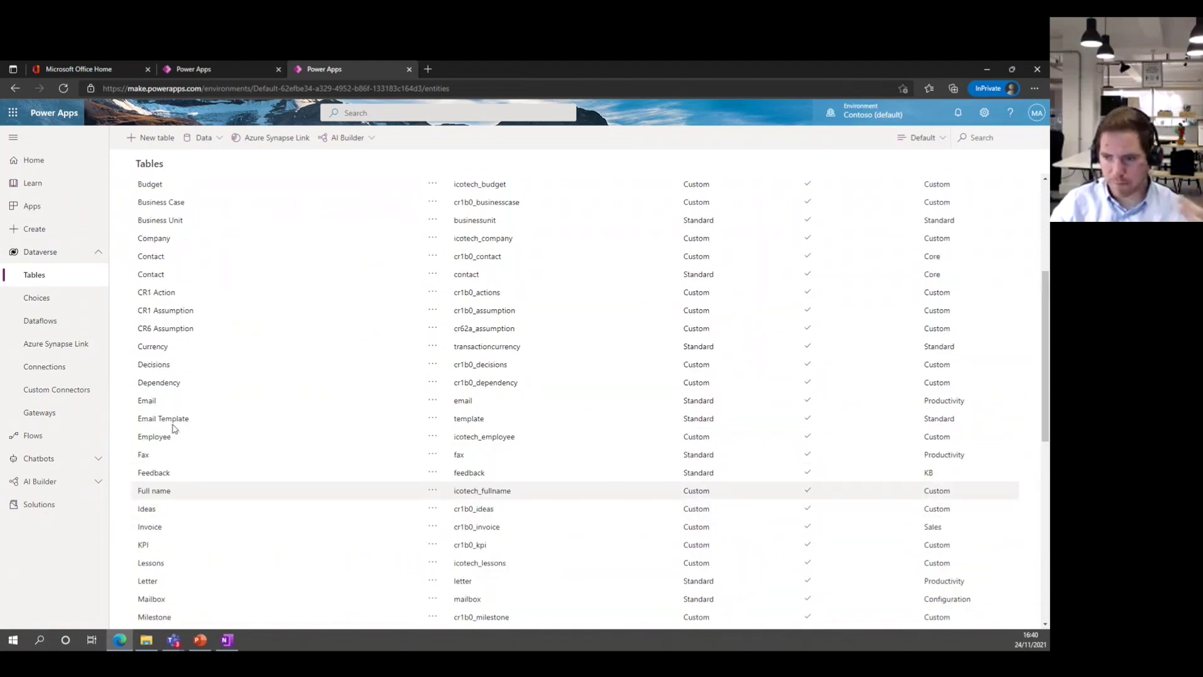
scroll(189, 391, "up", 2)
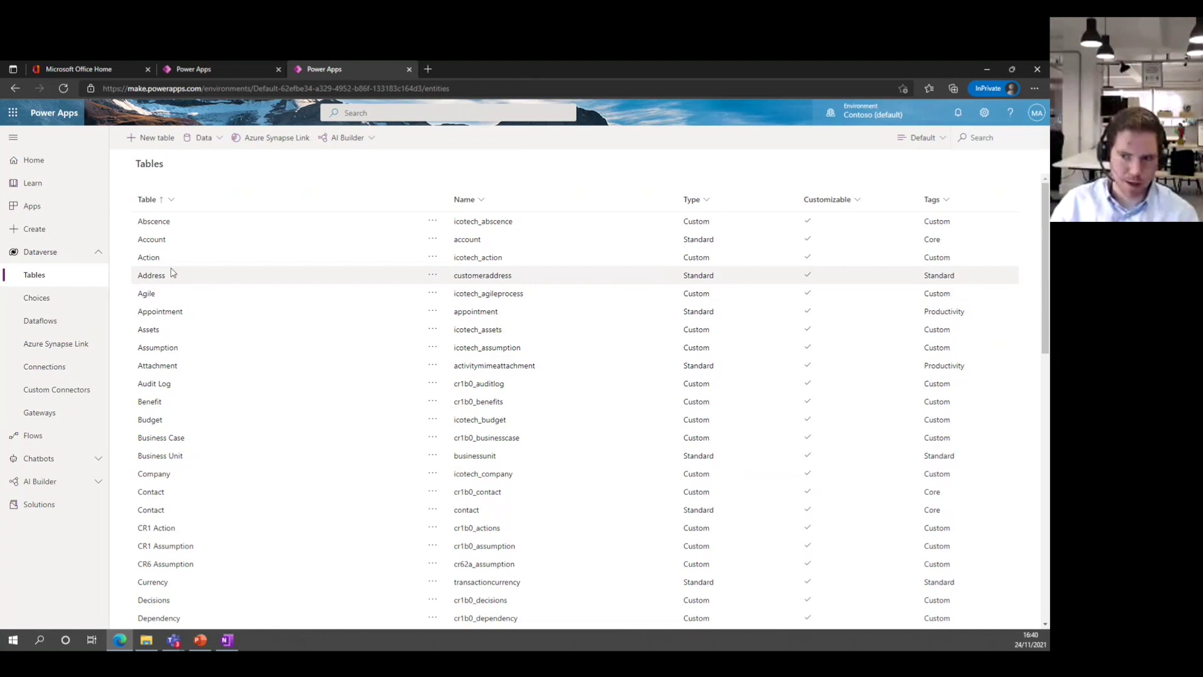
- Change the table list filter to All and look through the complete set of Dataverse tables
left_click(937, 138)
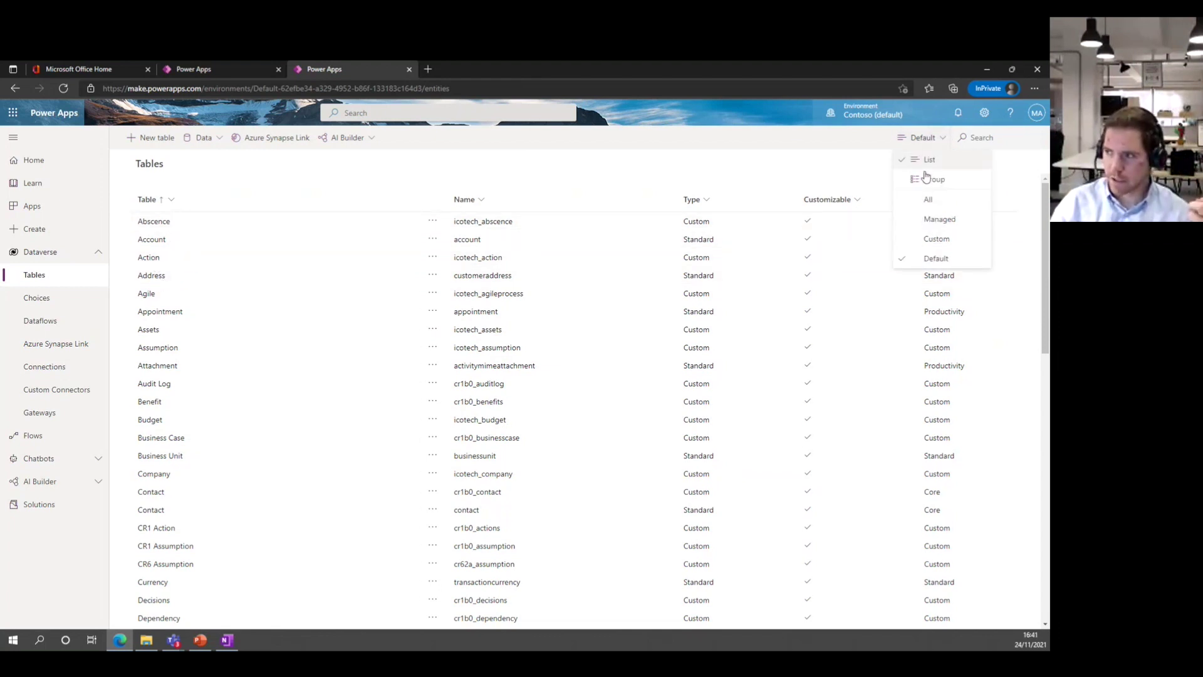
left_click(944, 205)
scroll(341, 325, "down", 10)
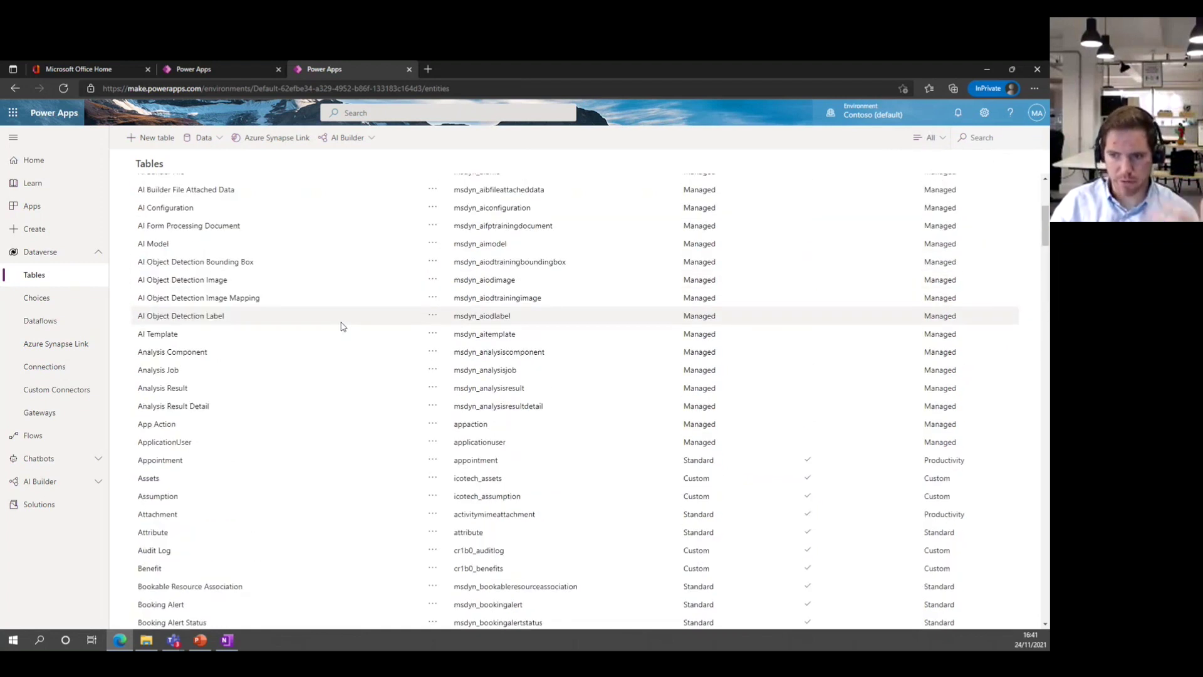
scroll(341, 327, "down", 15)
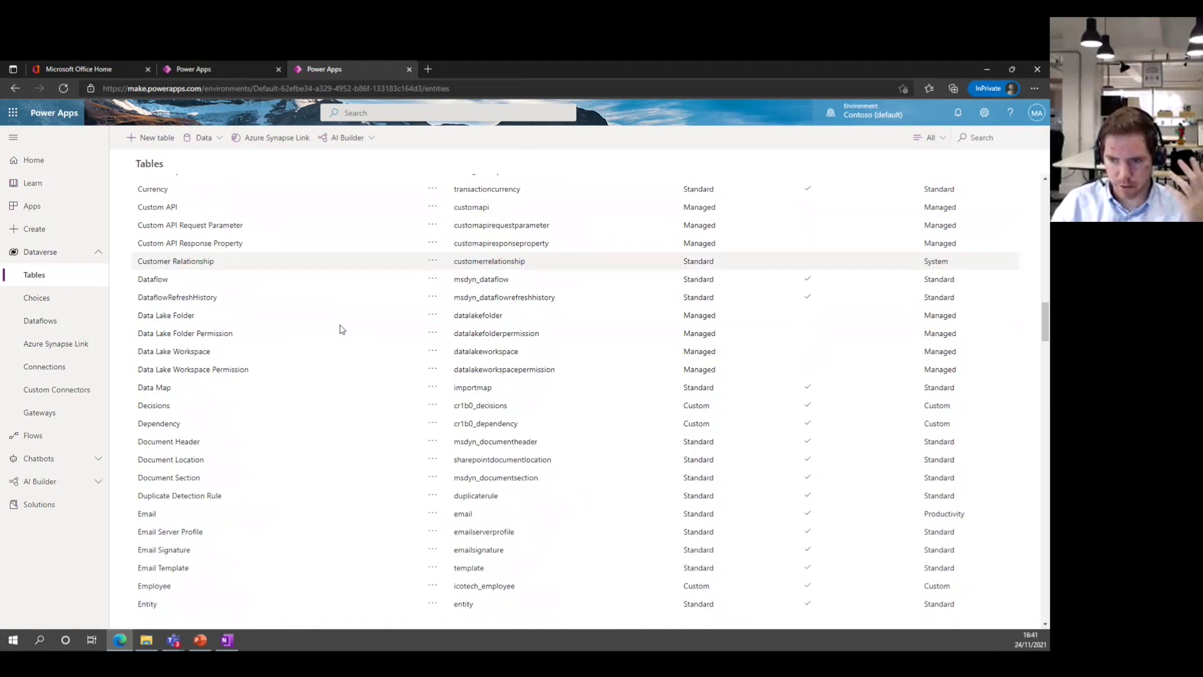
scroll(232, 327, "down", 2)
scroll(231, 327, "down", 12)
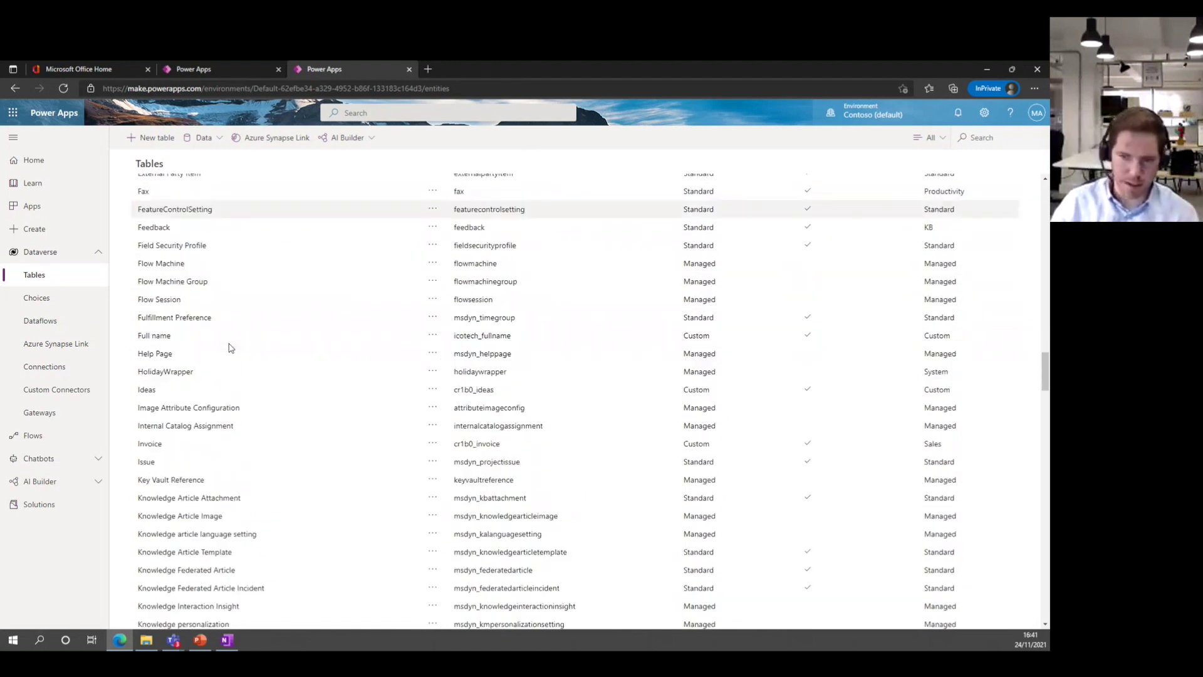
scroll(231, 344, "down", 4)
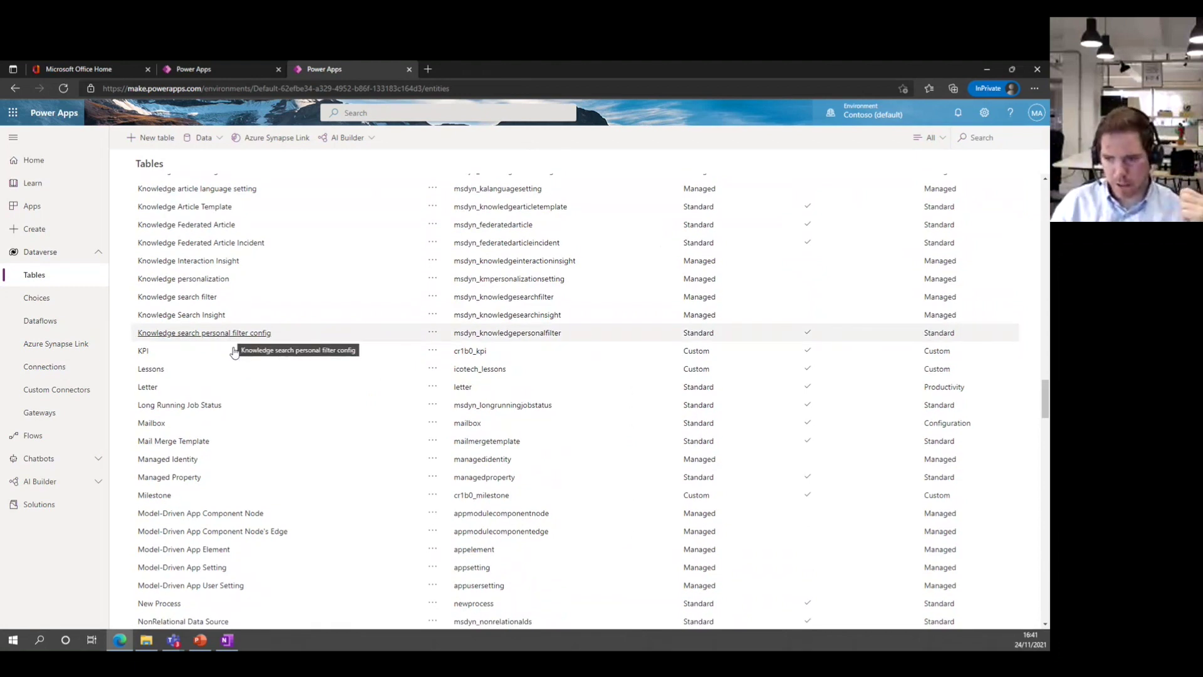
scroll(234, 351, "down", 5)
scroll(235, 366, "down", 4)
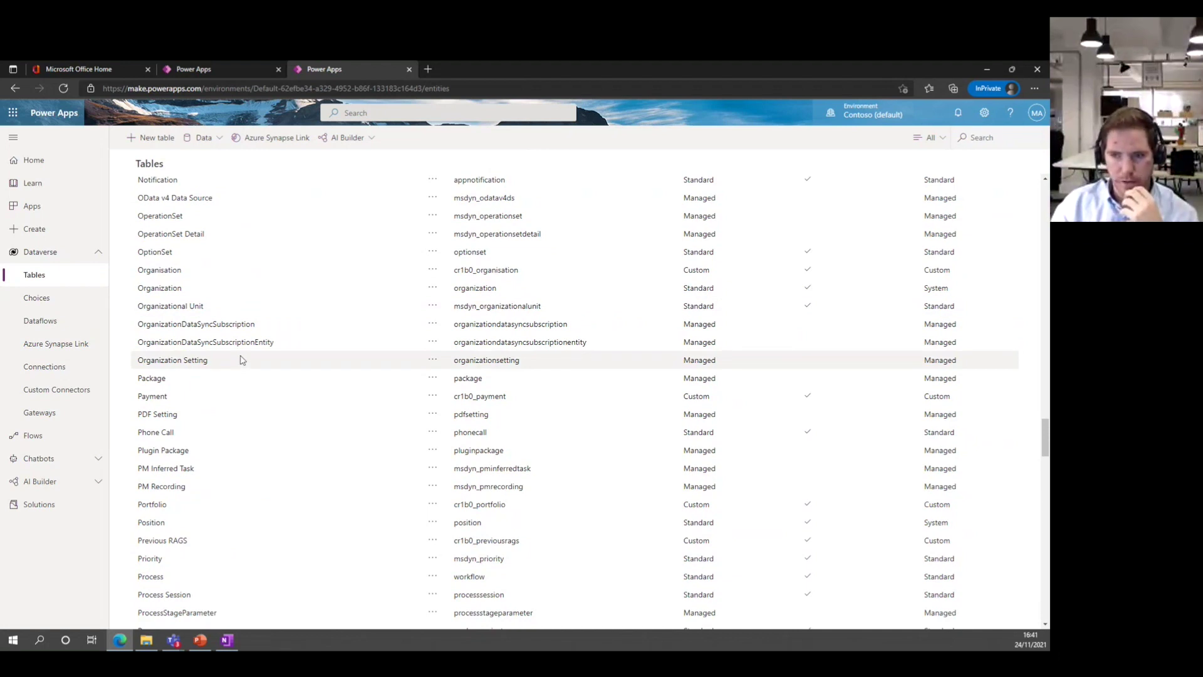
scroll(227, 273, "up", 20)
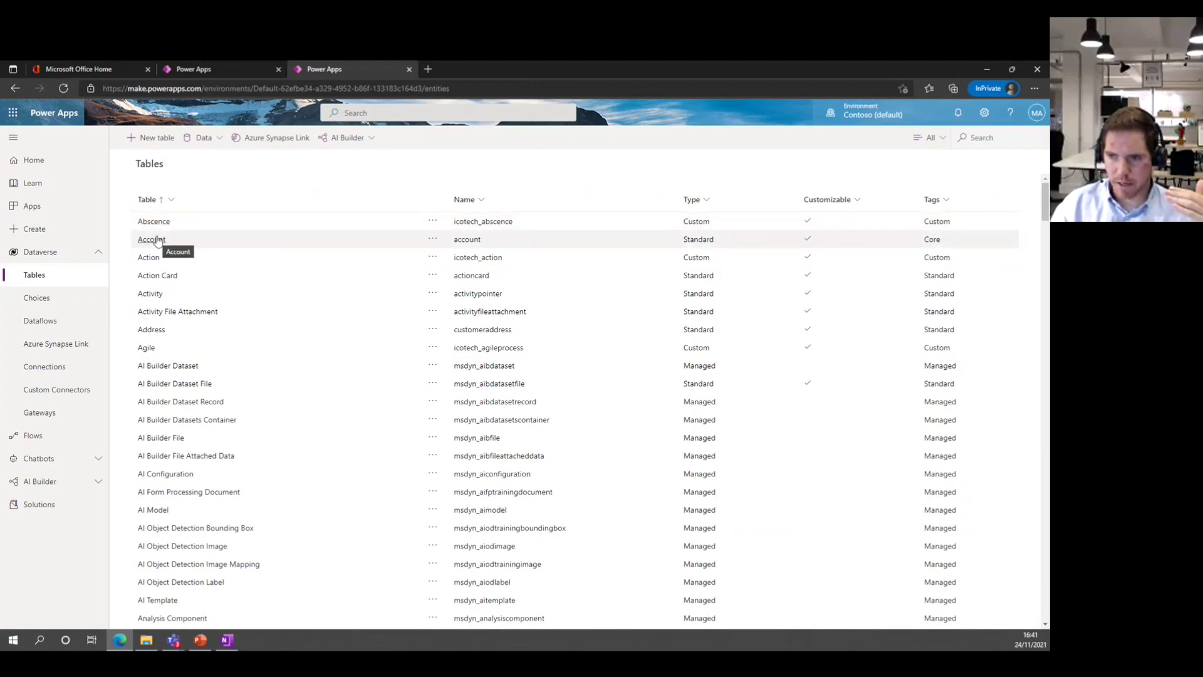
- Open the Account table and look through its columns down to Yomi Account Name
left_click(156, 244)
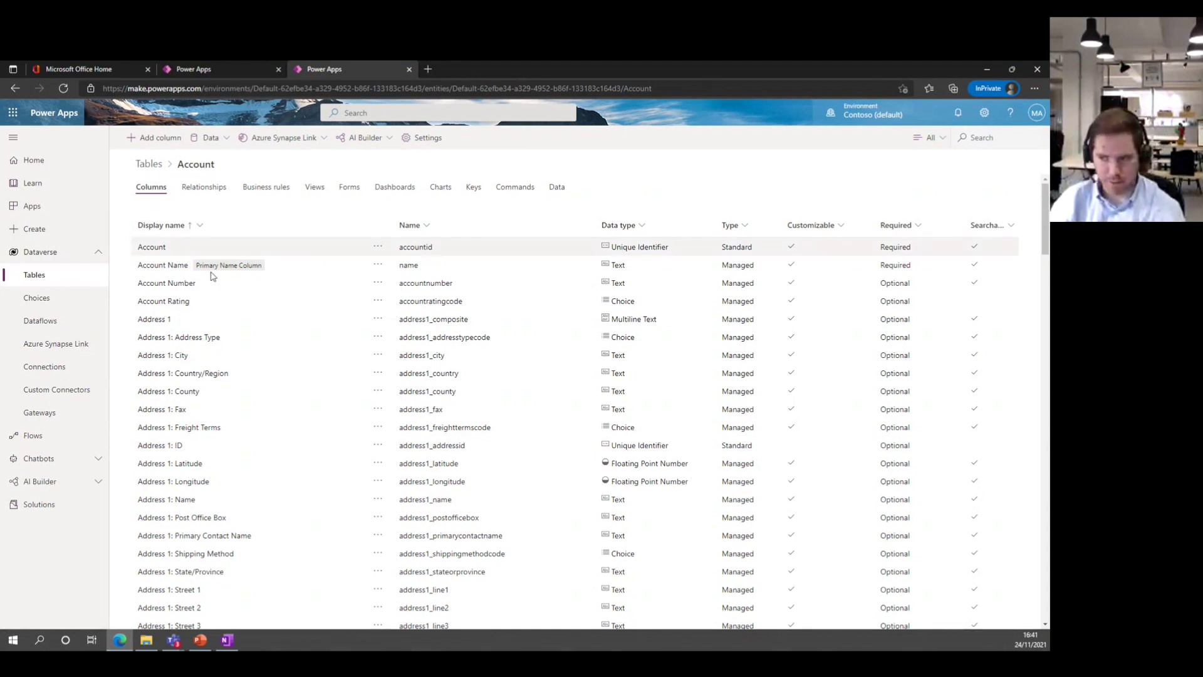
scroll(213, 274, "down", 12)
scroll(218, 274, "down", 15)
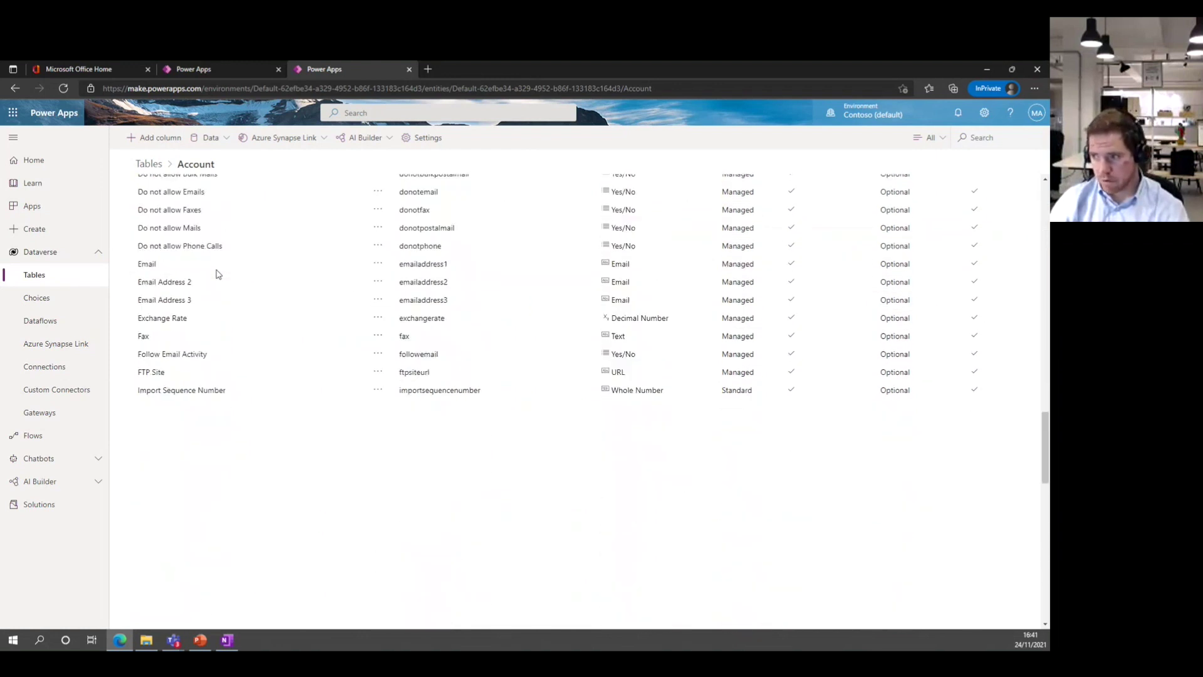
scroll(218, 274, "down", 2)
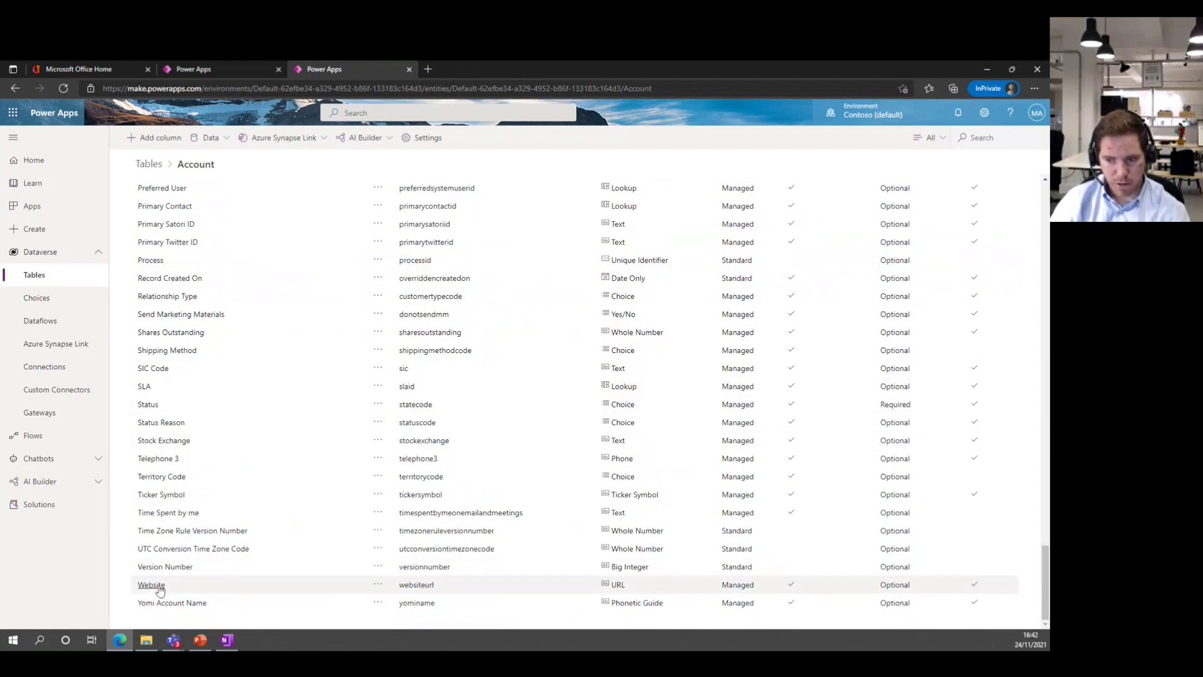
scroll(351, 501, "up", 20)
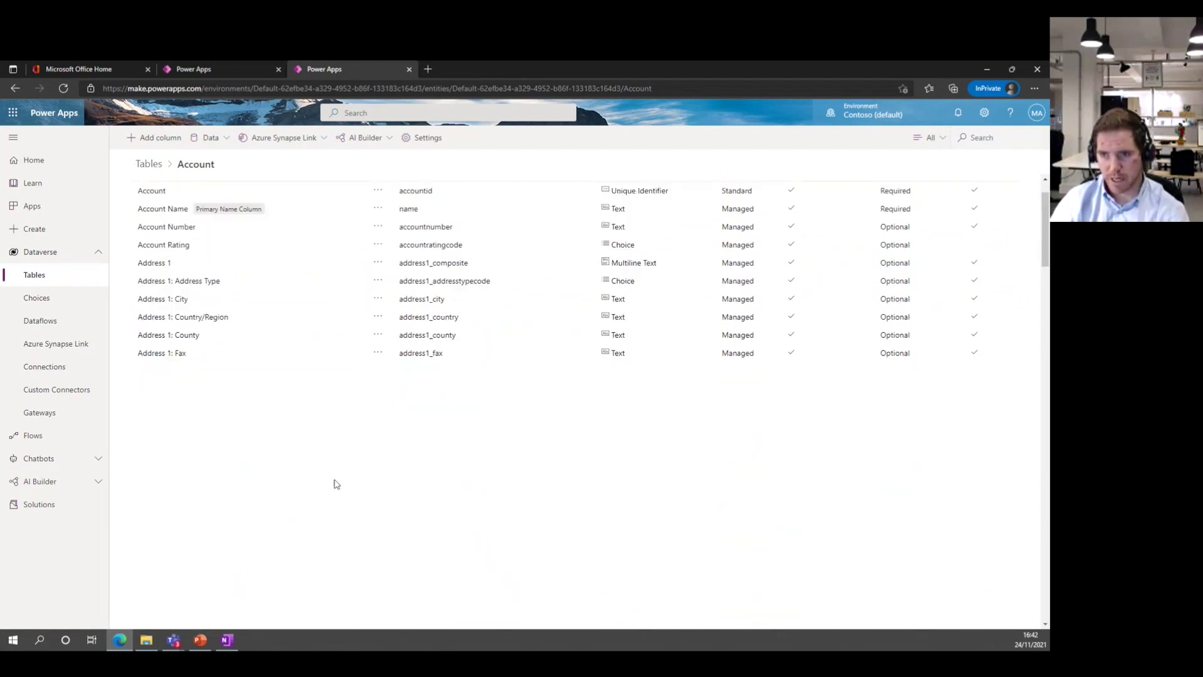
- Start a new column in the Account table and give it the display name Summary
left_click(158, 139)
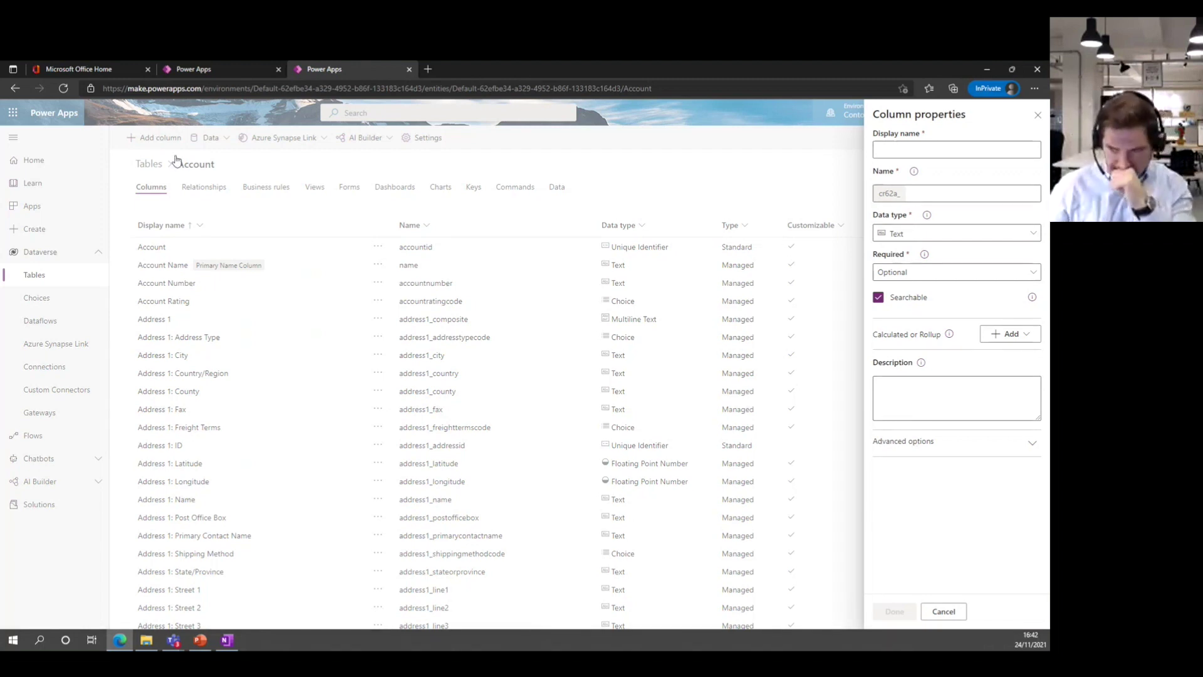
left_click(913, 145)
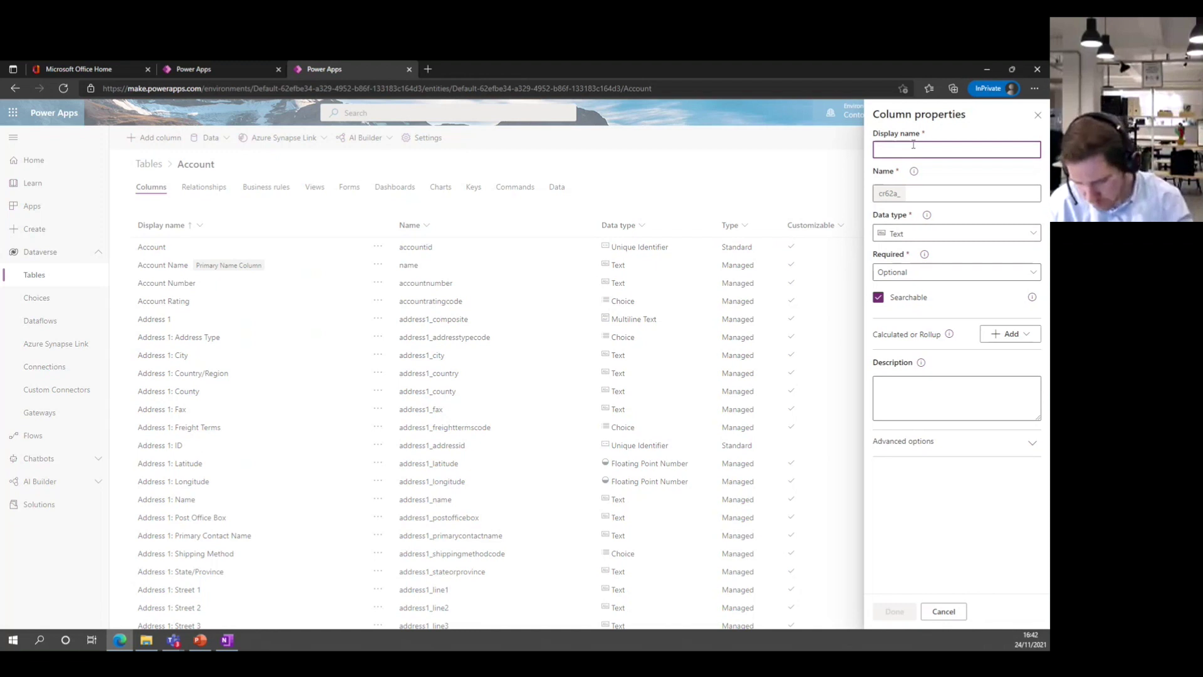
type("Type")
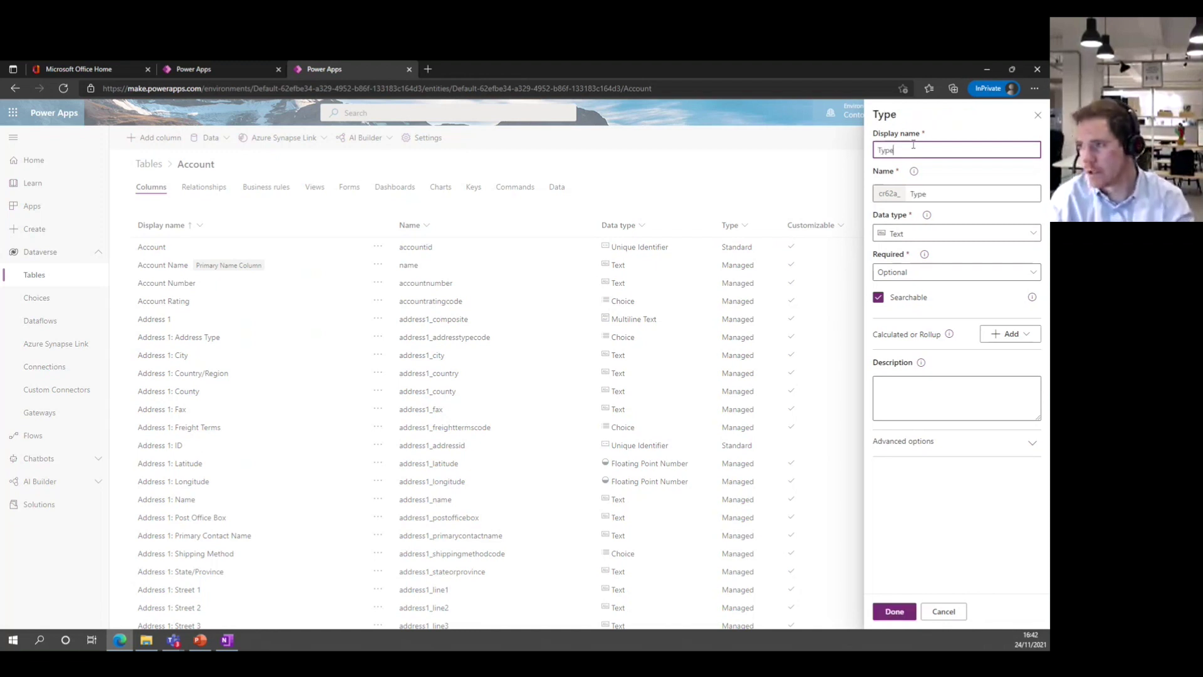
left_click(915, 145)
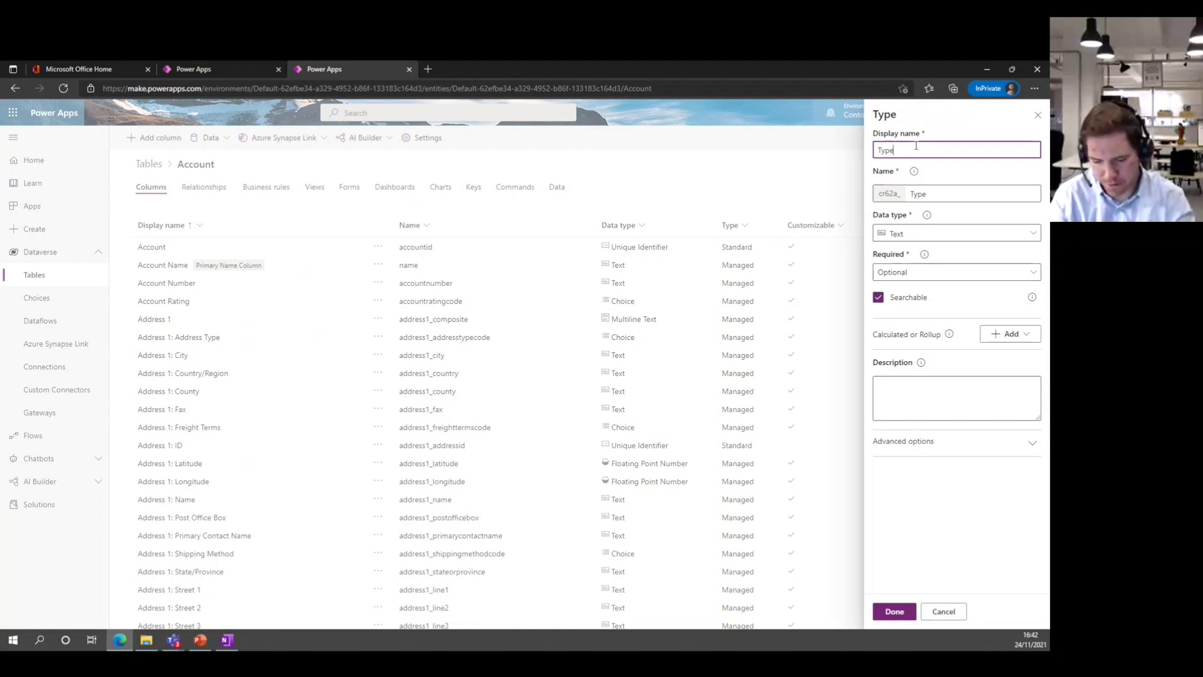
key("BackSpace")
key("BackSpace")
key("BackSpace")
key("BackSpace")
type("Summary")
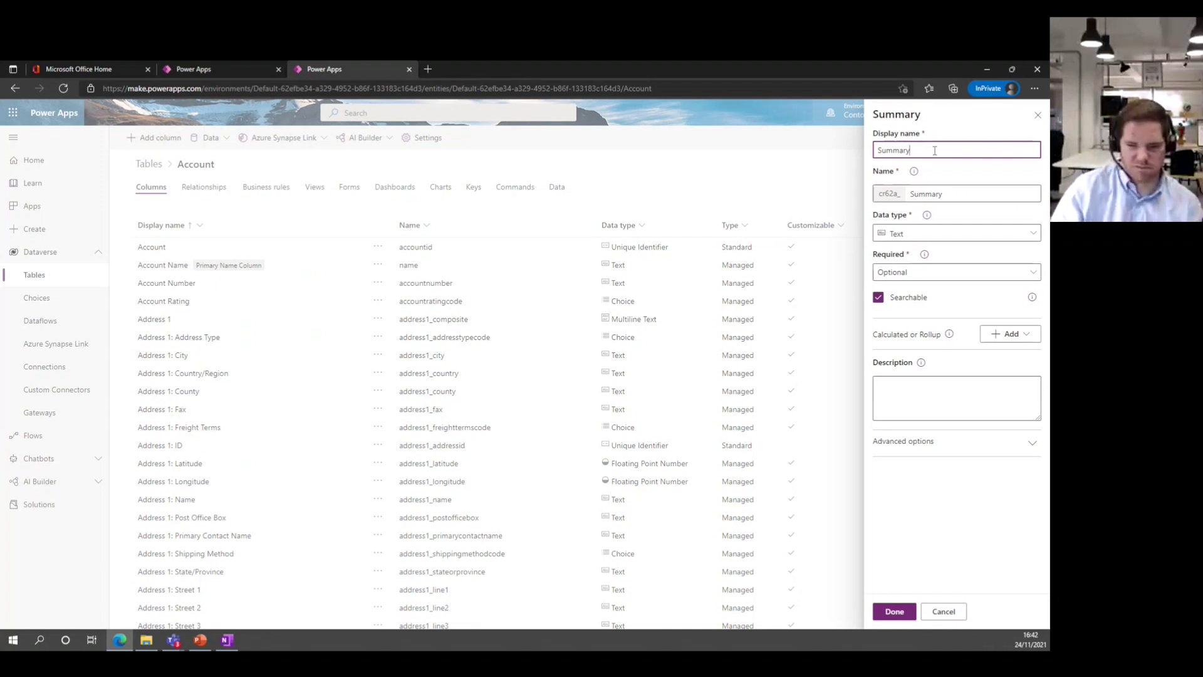
- Look through the available data types and set the Summary column's data type to Choice
left_click(930, 235)
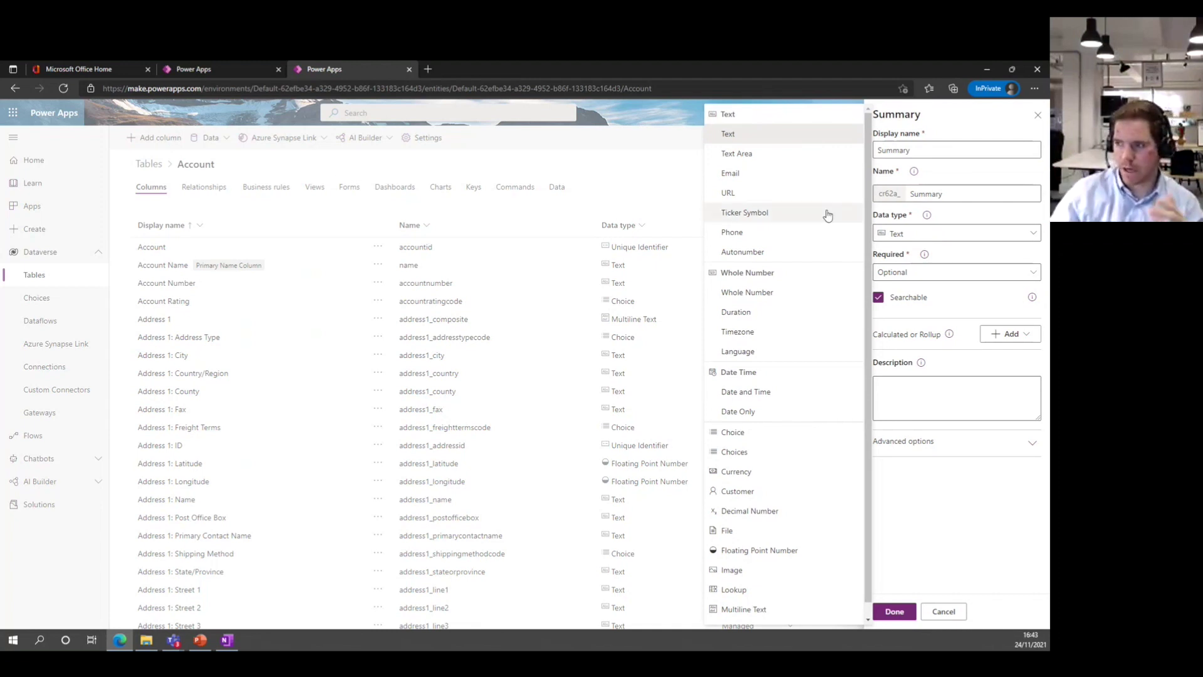
scroll(775, 233, "down", 1)
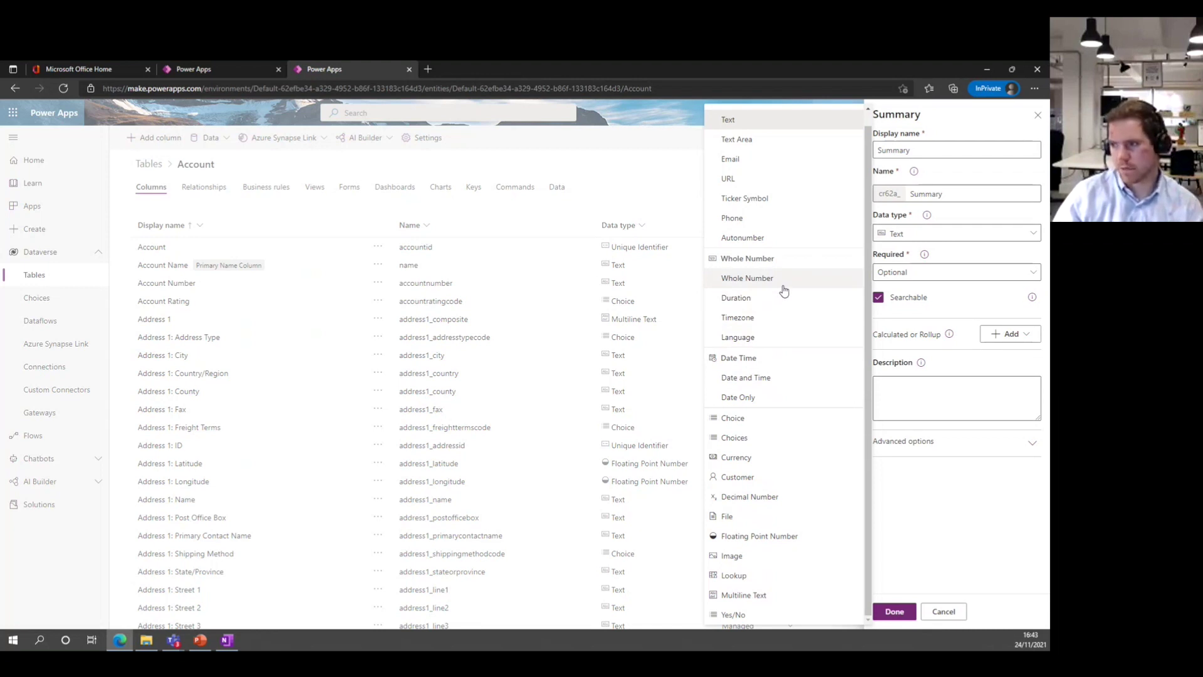
scroll(756, 215, "up", 1)
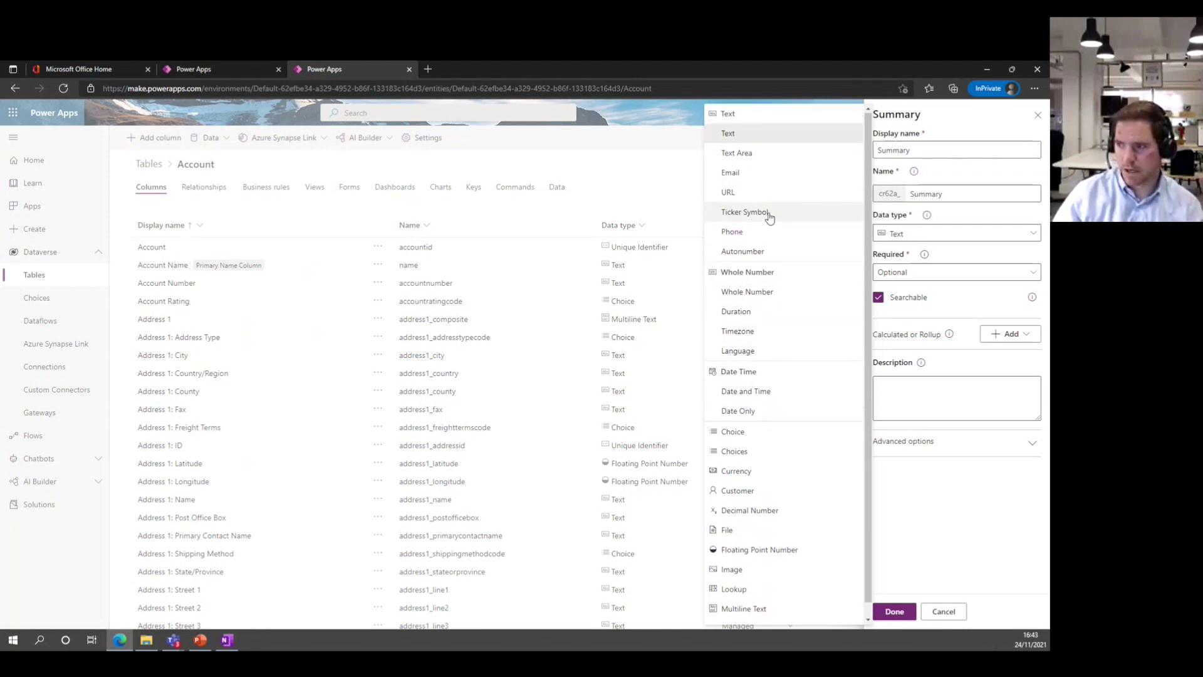
scroll(764, 204, "down", 1)
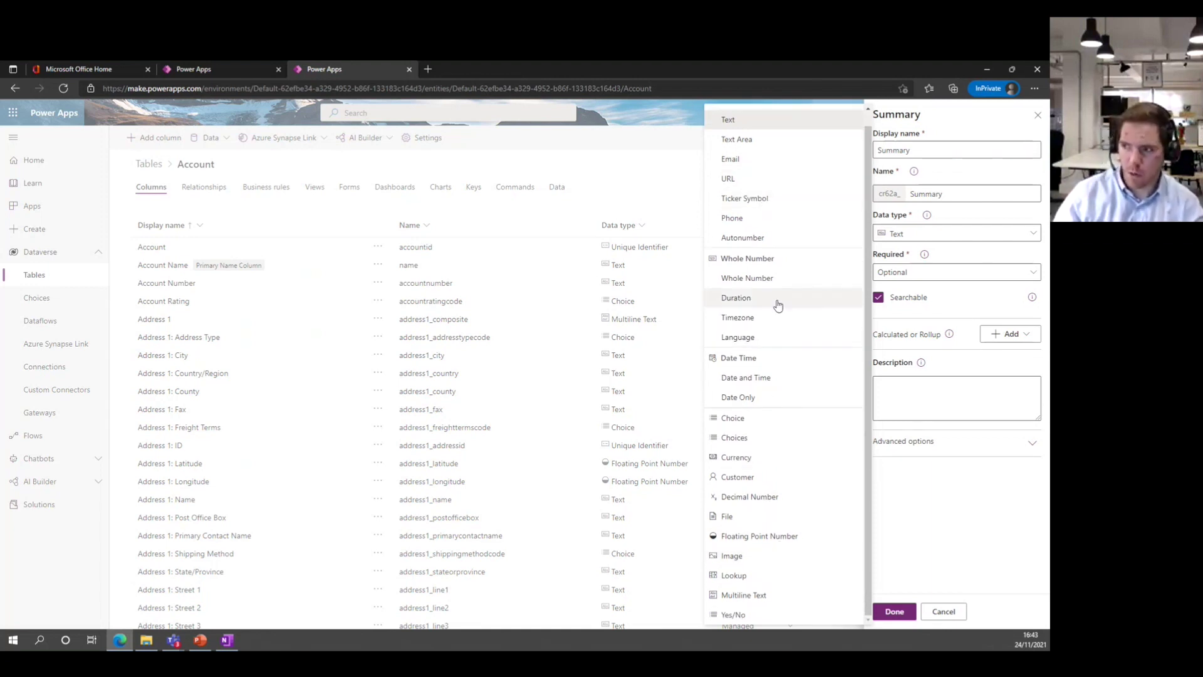
scroll(779, 301, "up", 1)
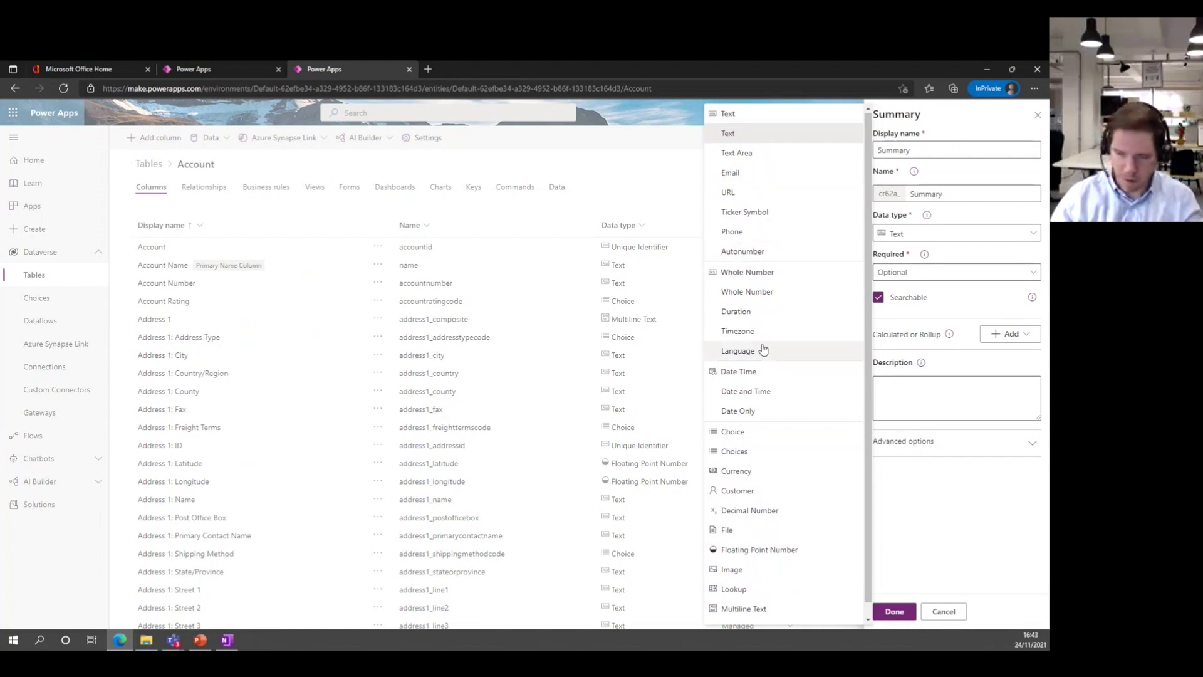
left_click(777, 437)
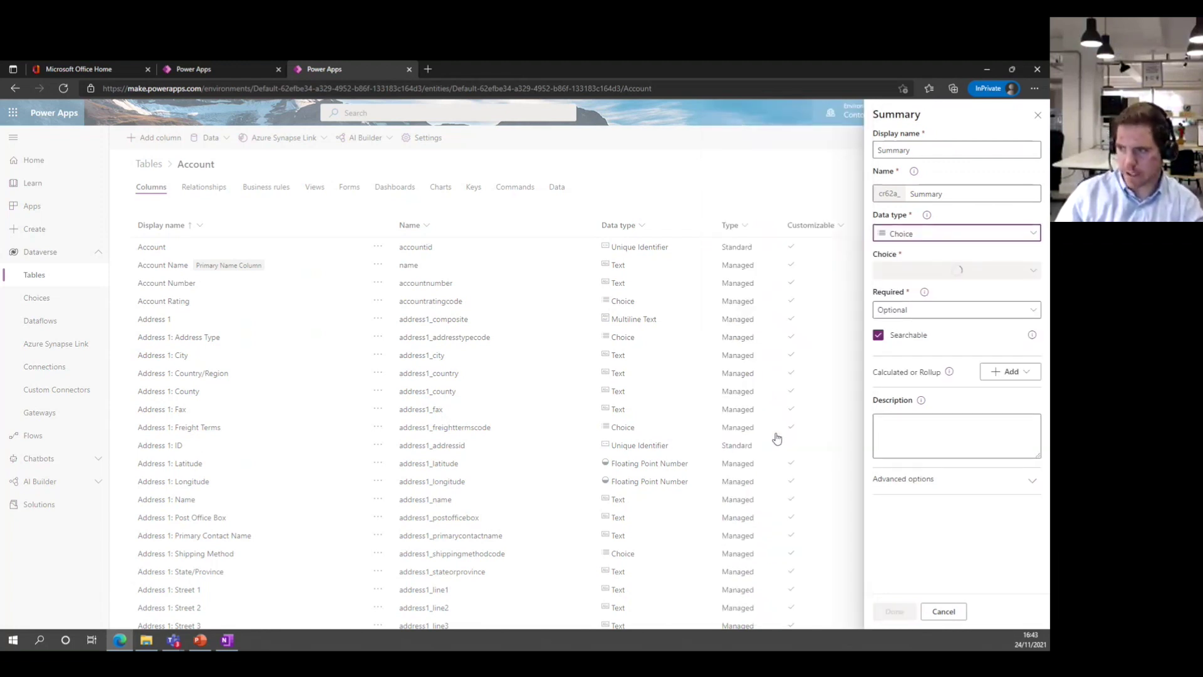
- Base the Summary column on the existing Category choice
left_click(937, 271)
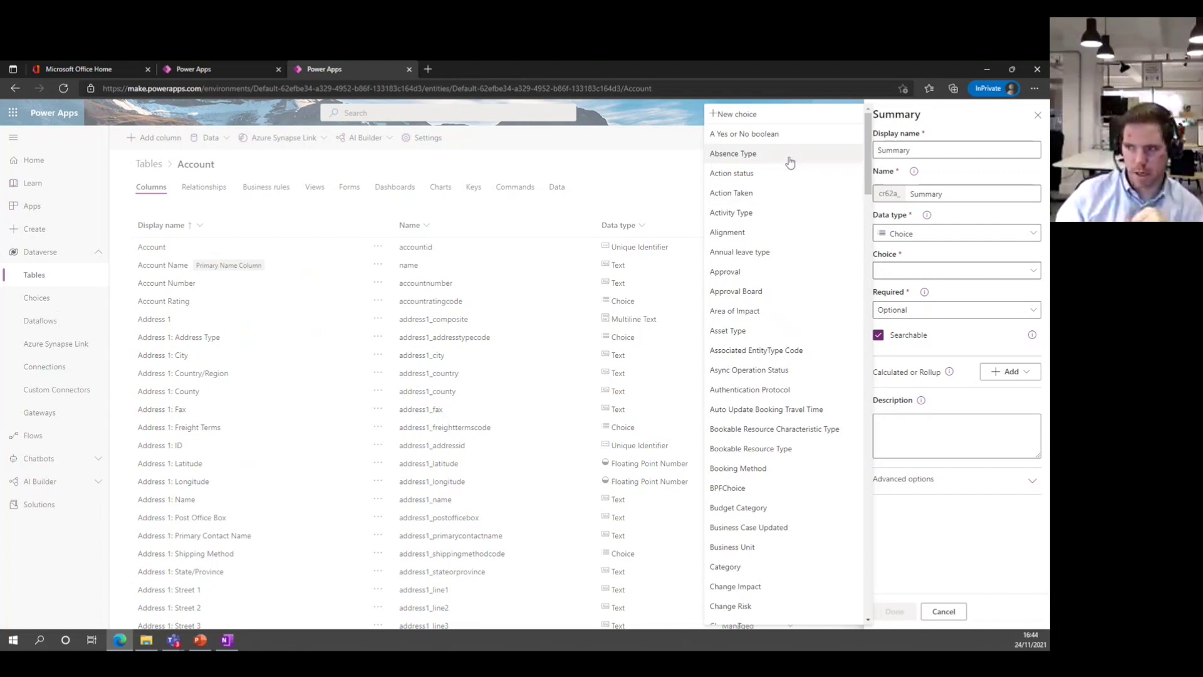
scroll(766, 263, "down", 4)
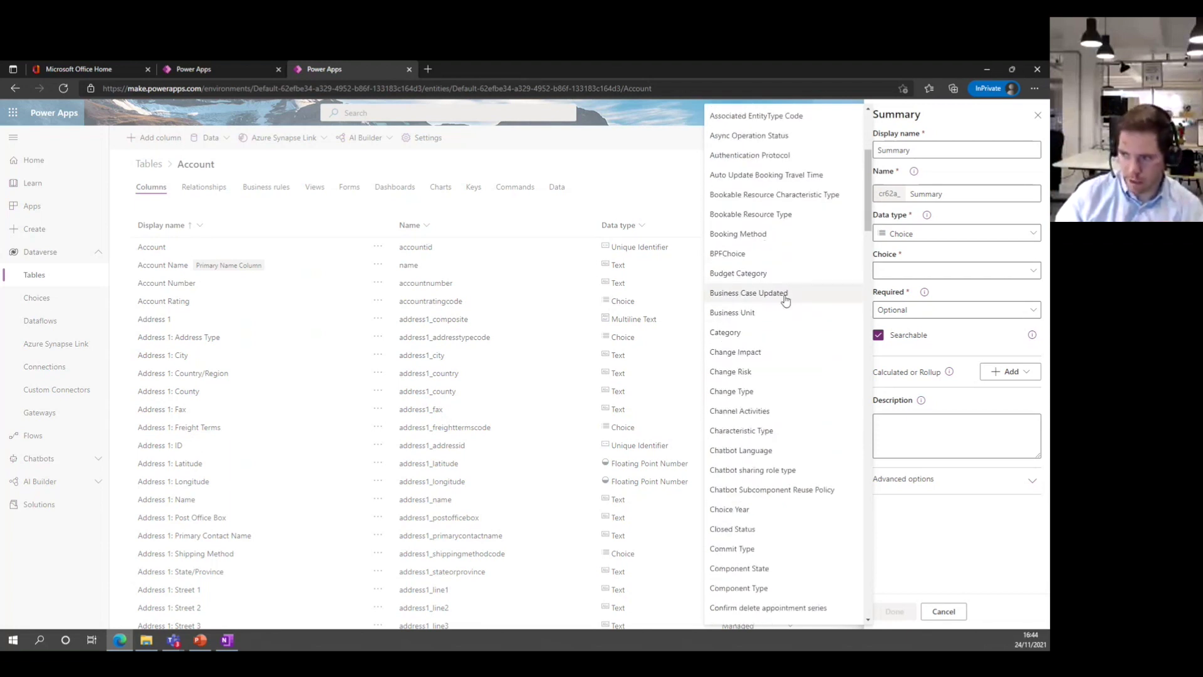
left_click(767, 341)
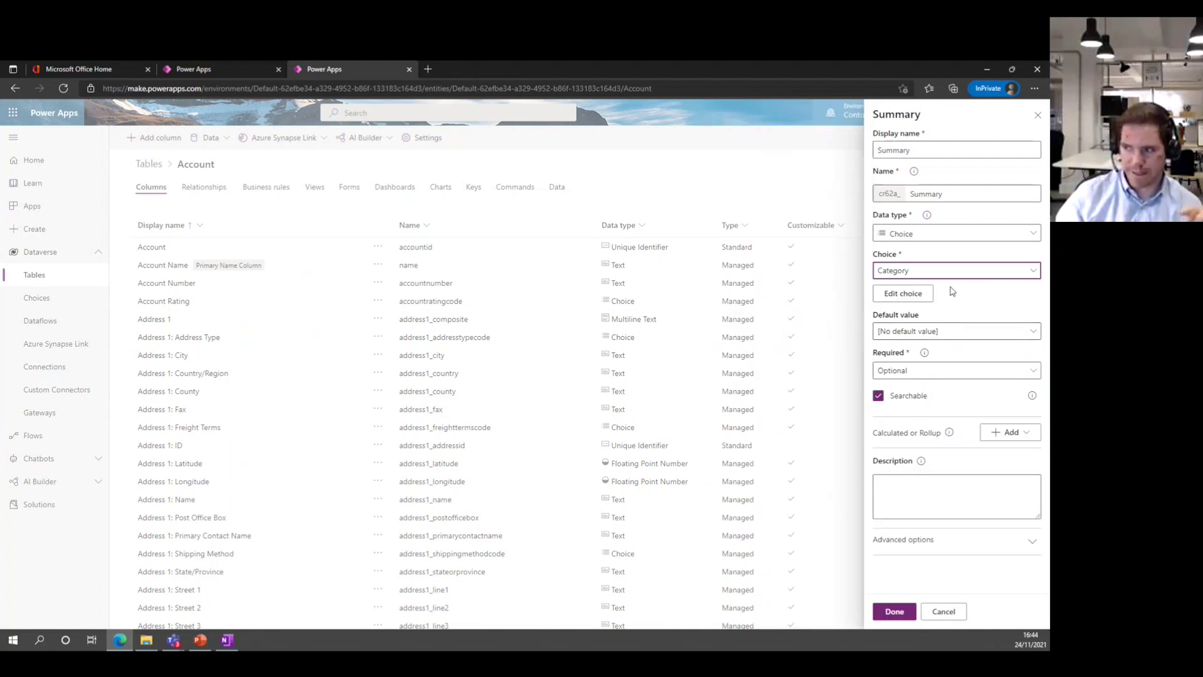
- Try Change as the Summary column's default value and reset it to no default value
left_click(946, 334)
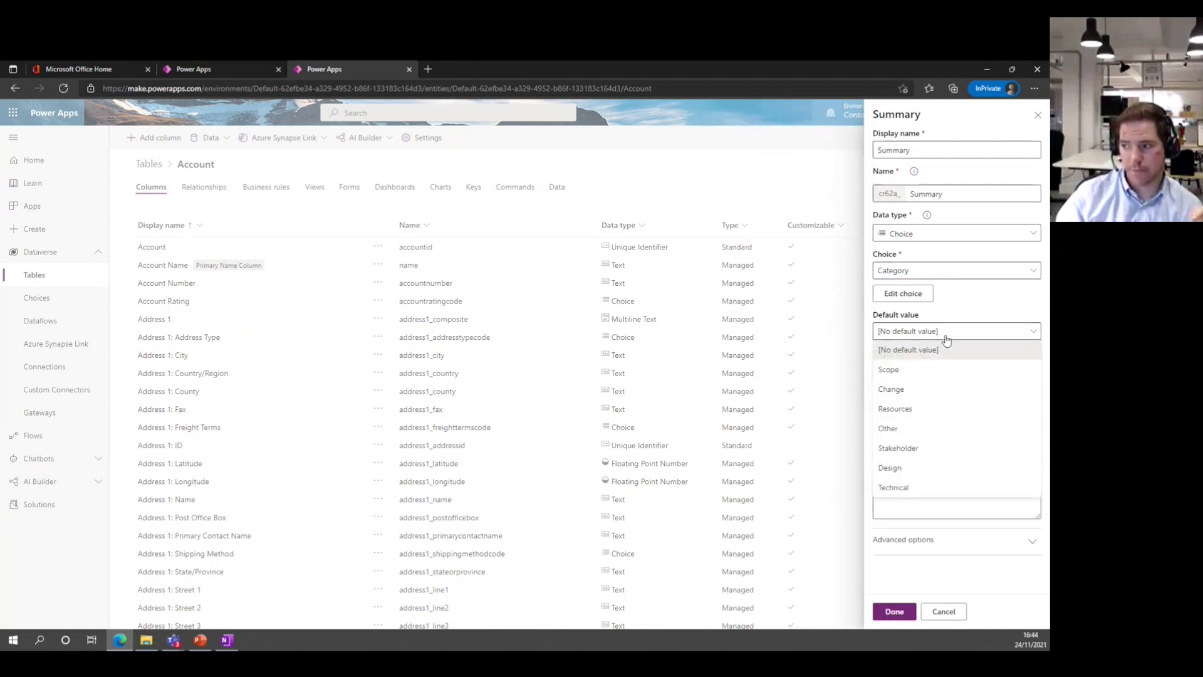
left_click(953, 321)
left_click(938, 332)
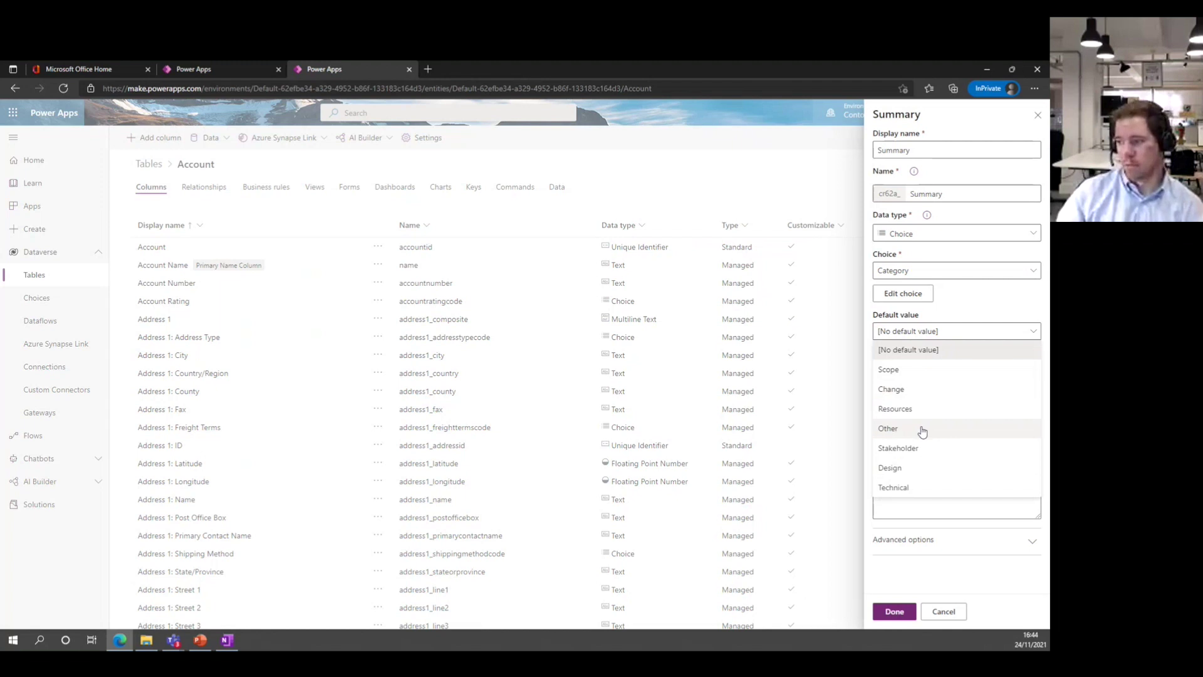
left_click(930, 389)
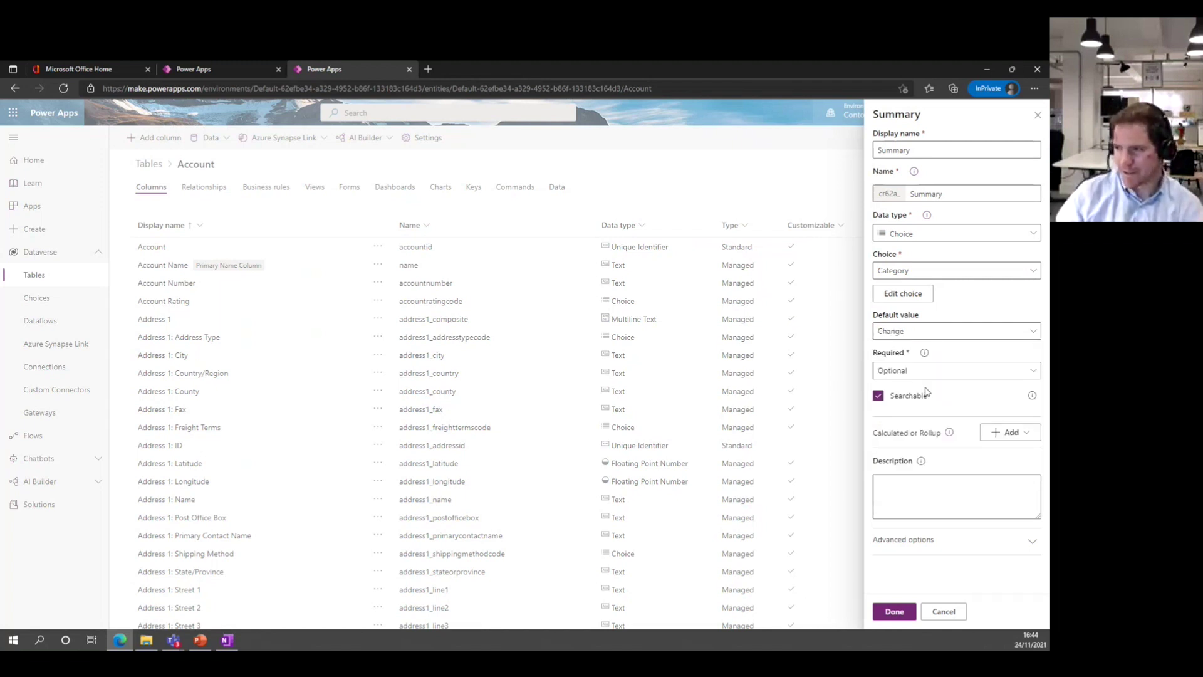
left_click(944, 337)
left_click(934, 351)
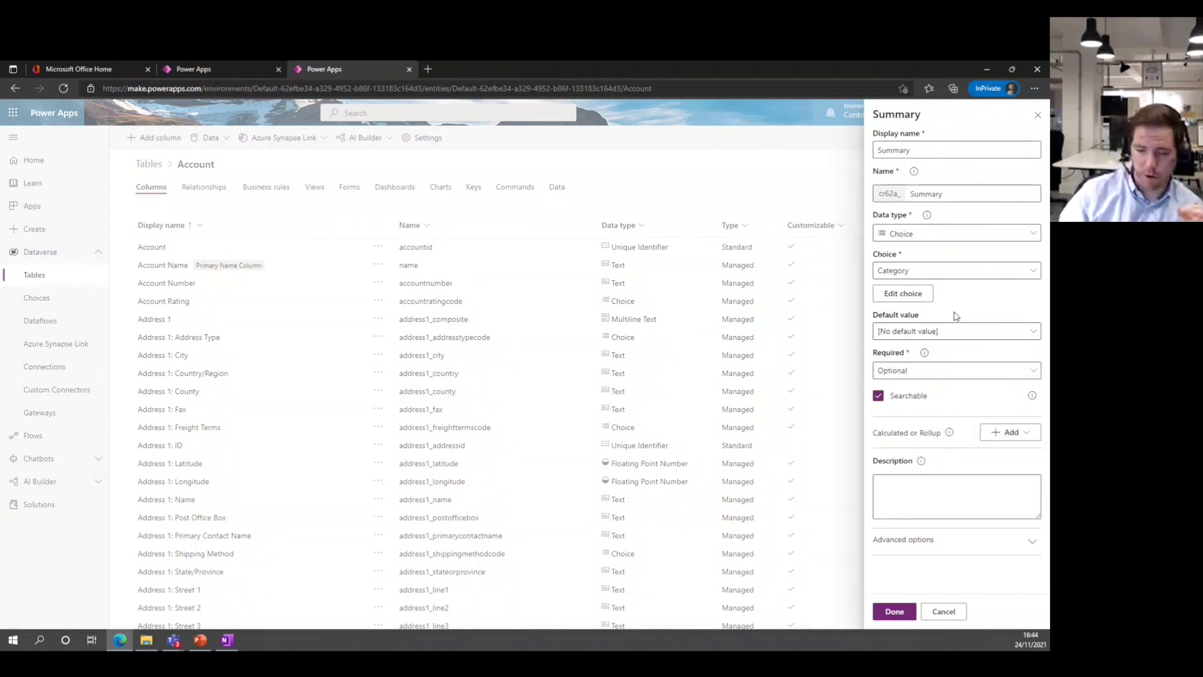
- Review the requirement levels available for the Summary column, keeping it Optional
left_click(953, 377)
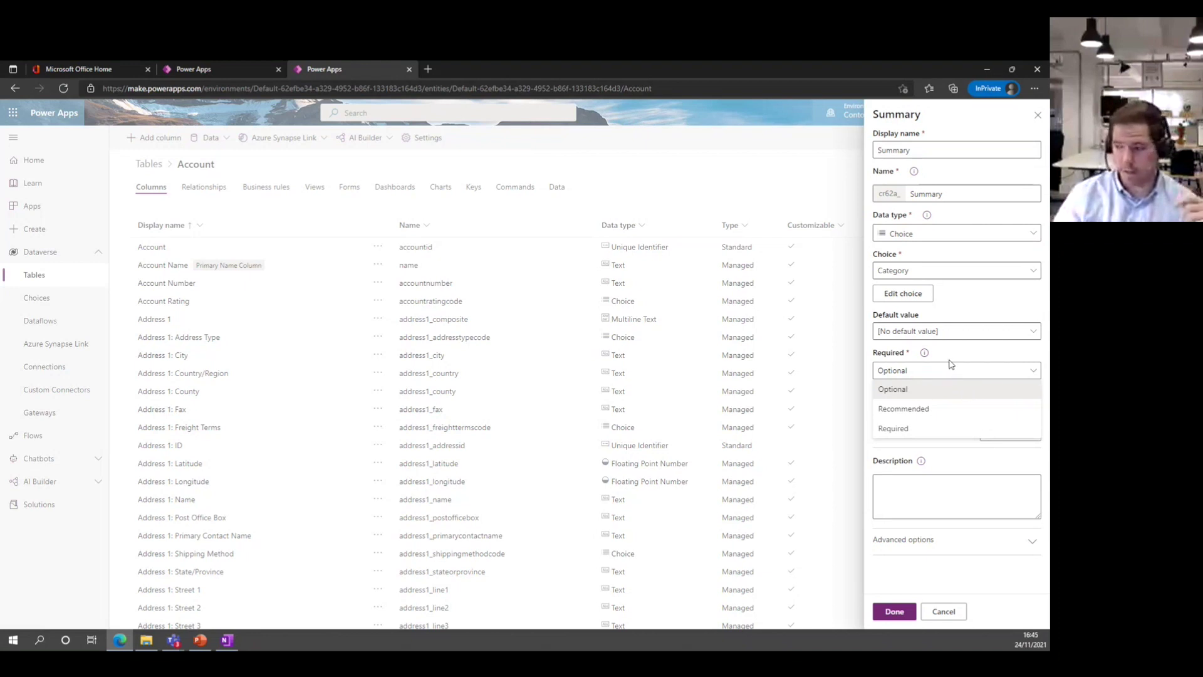
left_click(965, 356)
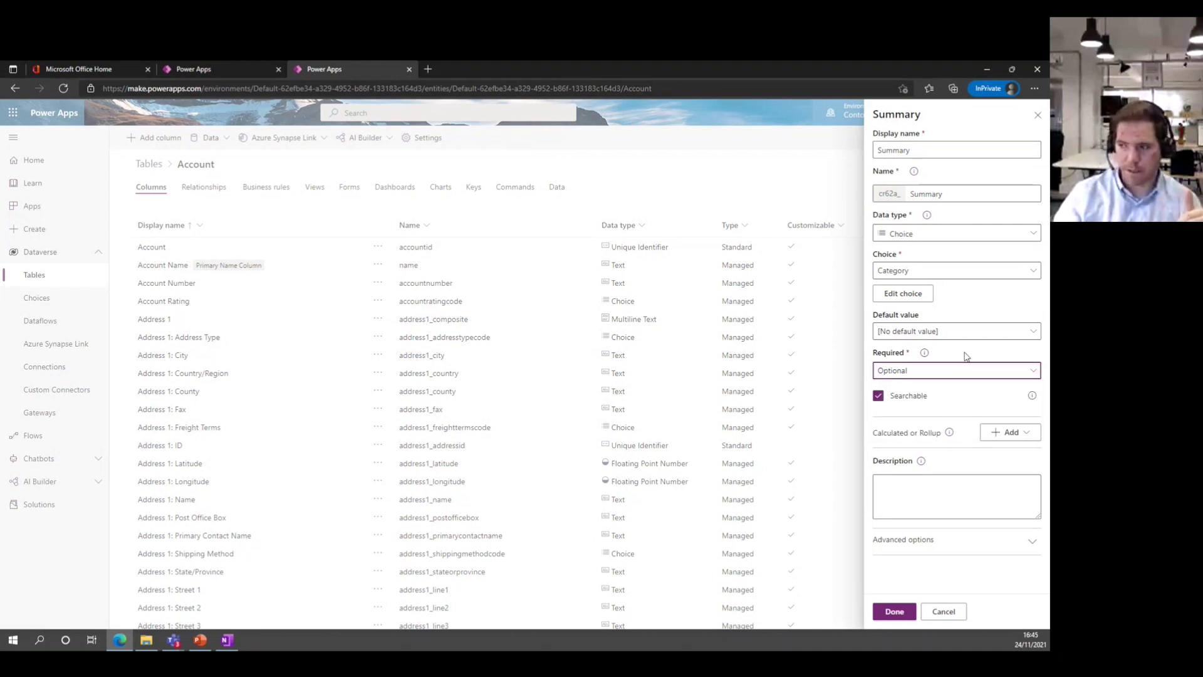
left_click(960, 371)
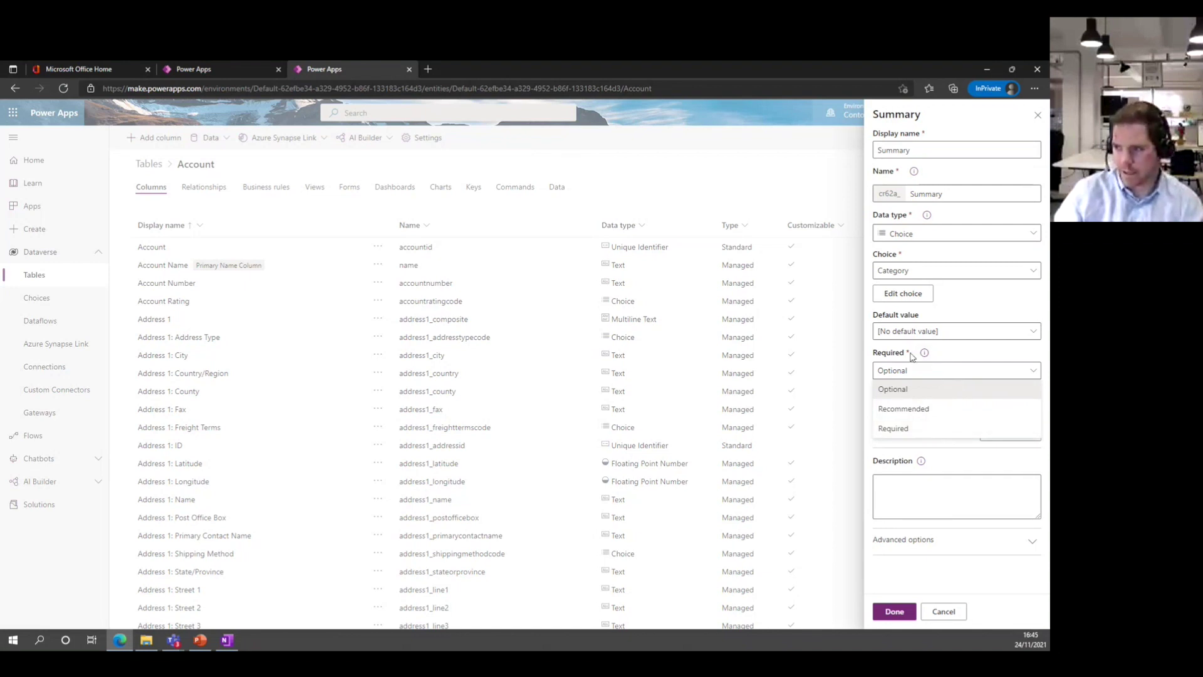
left_click(951, 356)
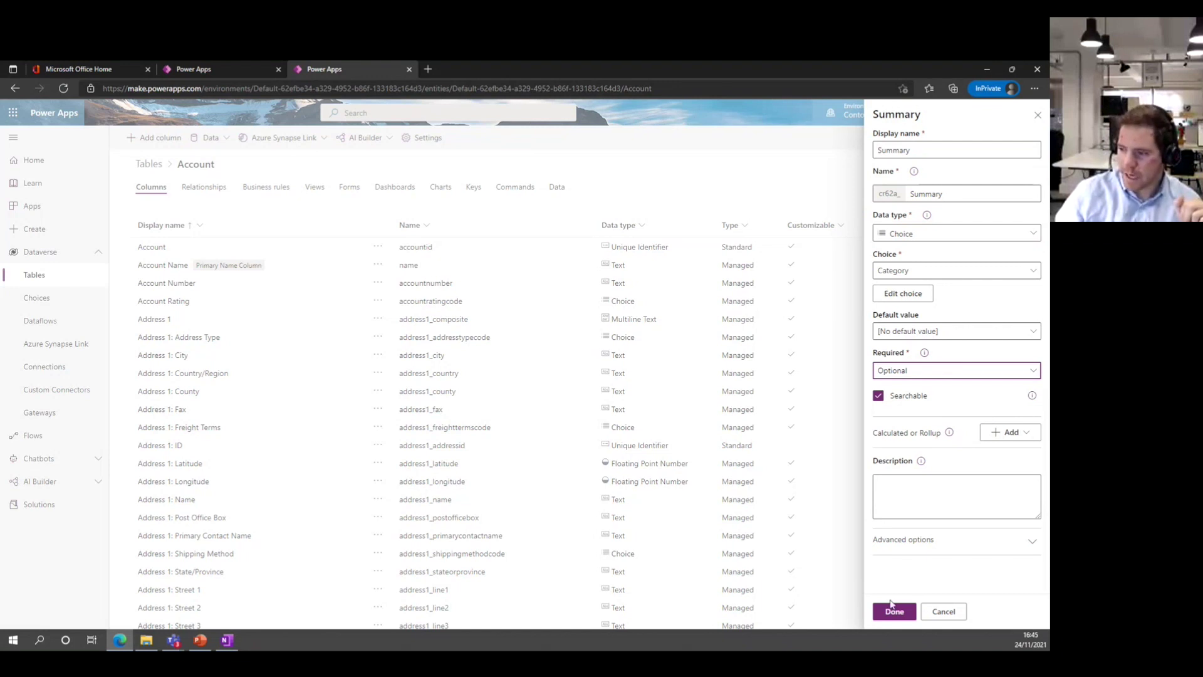
- Examine the Summary column's advanced options and the calculation and rollup choices
left_click(921, 540)
scroll(927, 533, "down", 2)
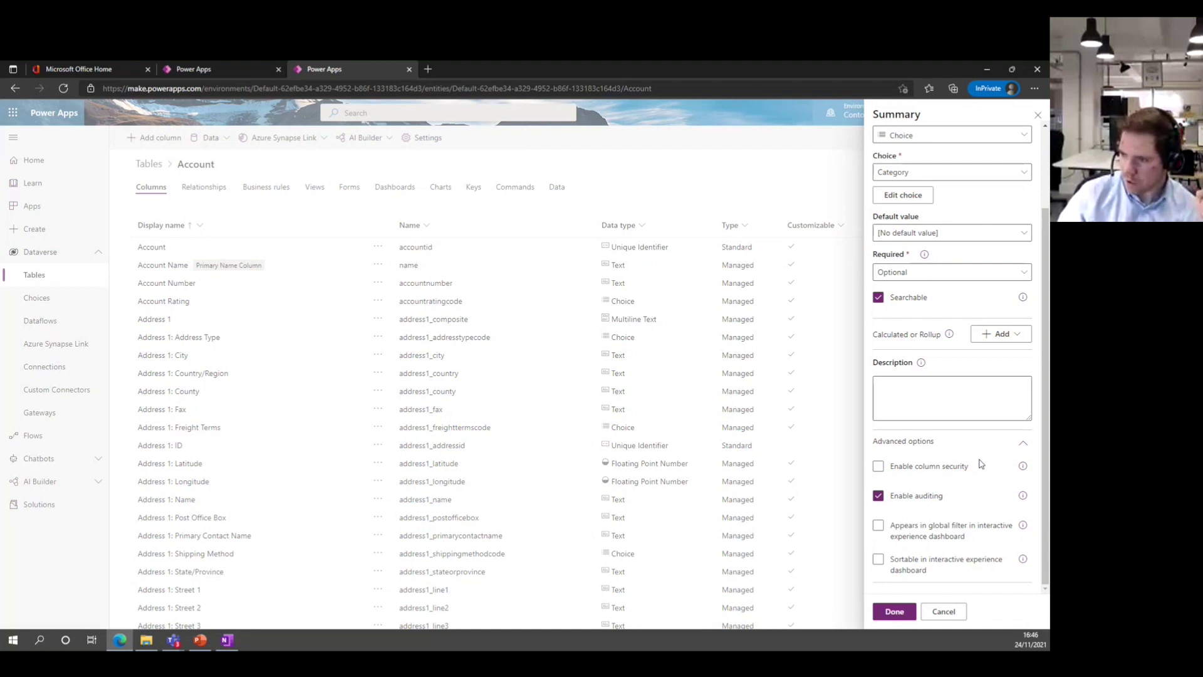
left_click(1012, 342)
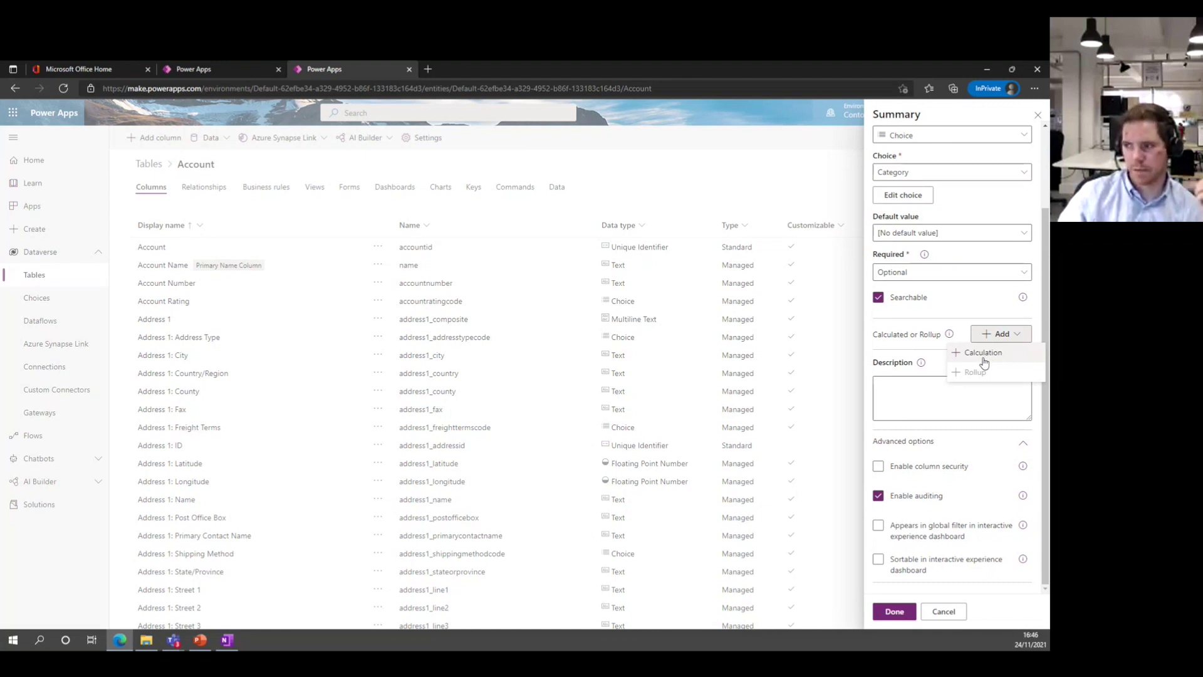
left_click(949, 301)
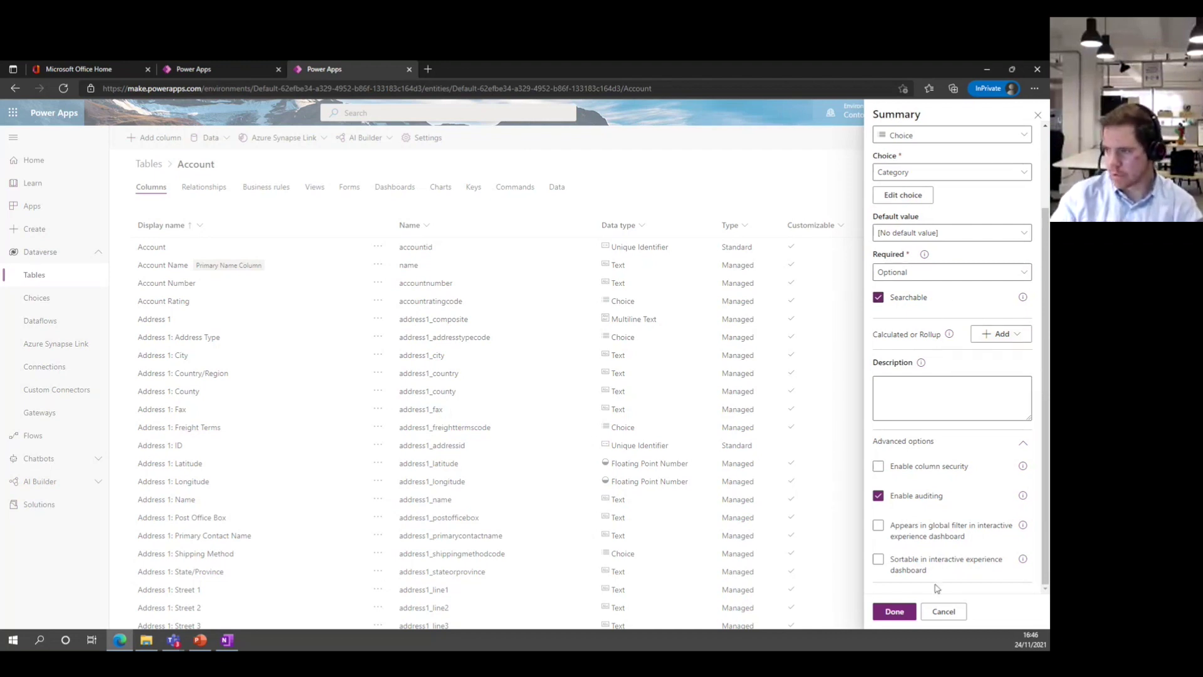
- Finish the Summary column, check its entry among the Account columns and save the table
left_click(895, 612)
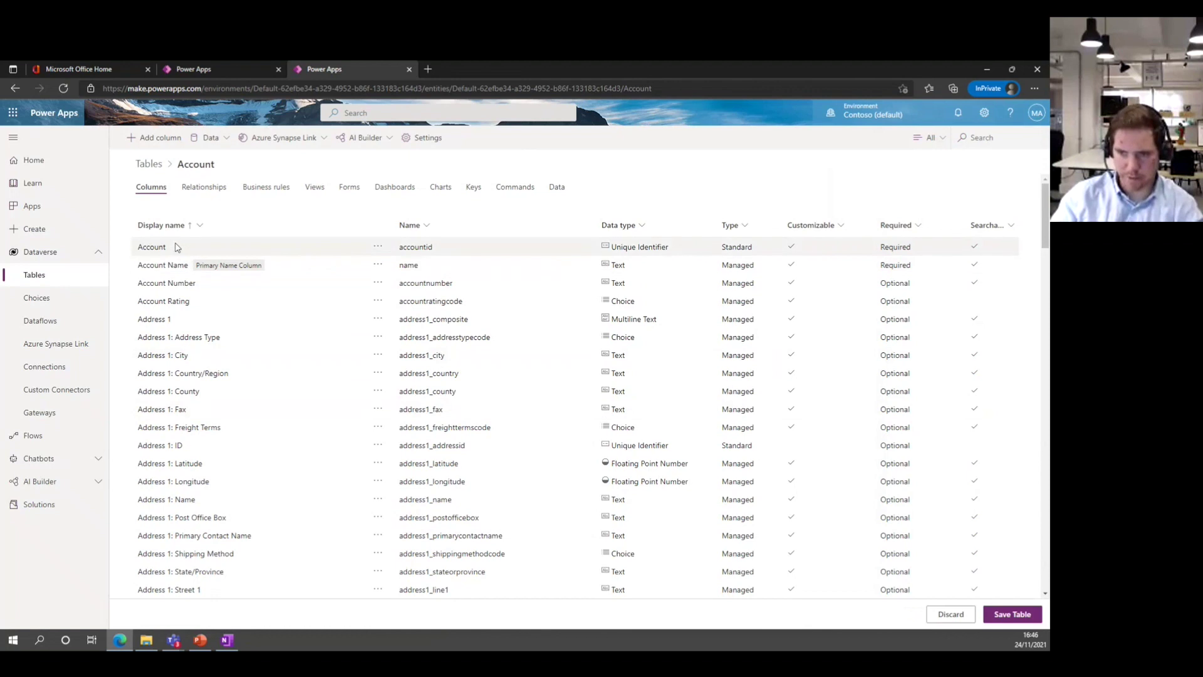
scroll(216, 361, "down", 15)
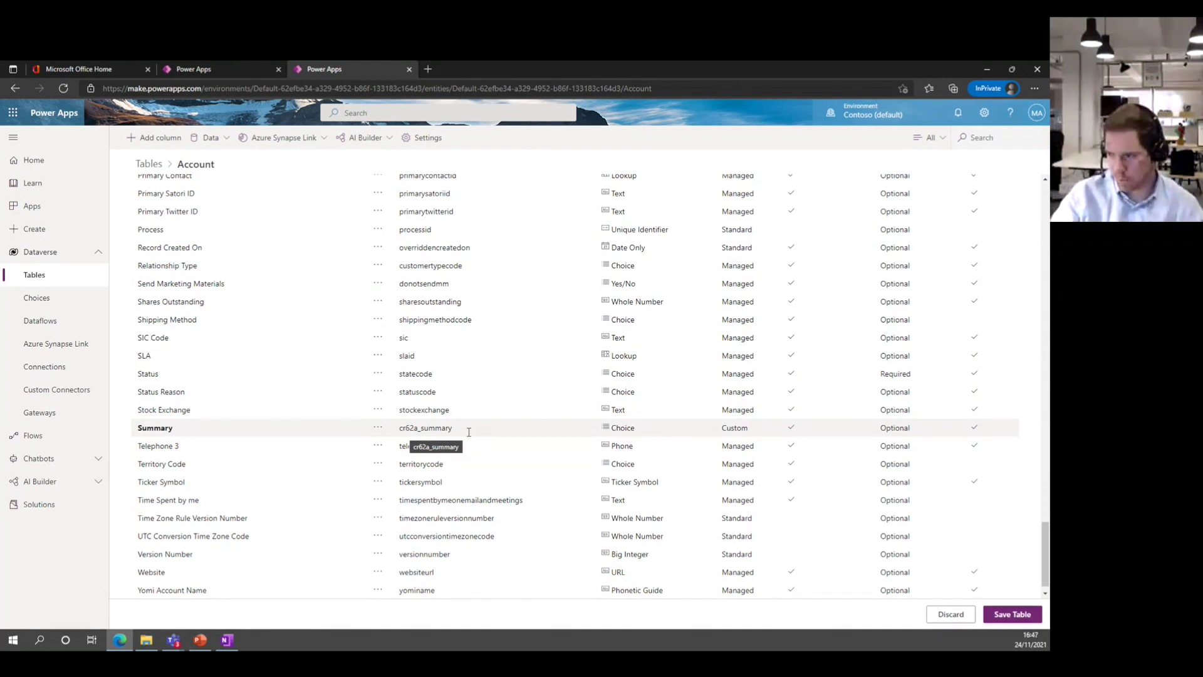
left_click(1018, 615)
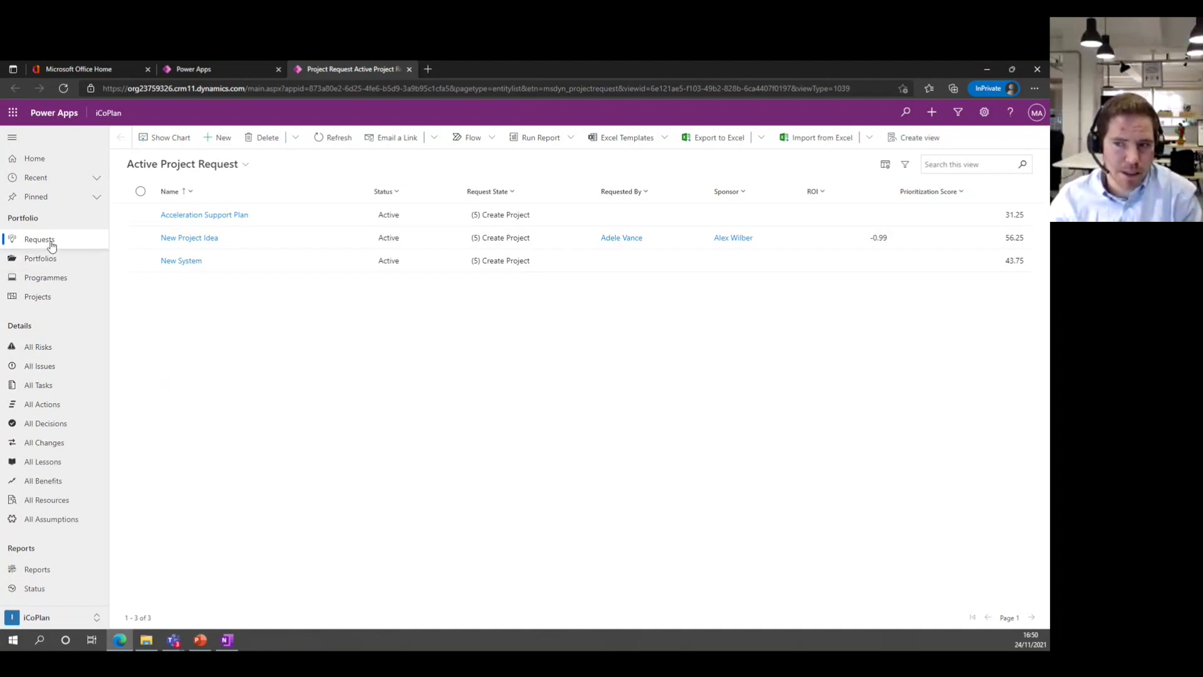
- In the iCoPlan app, open the New Project Idea request and review its request state options
left_click(210, 240)
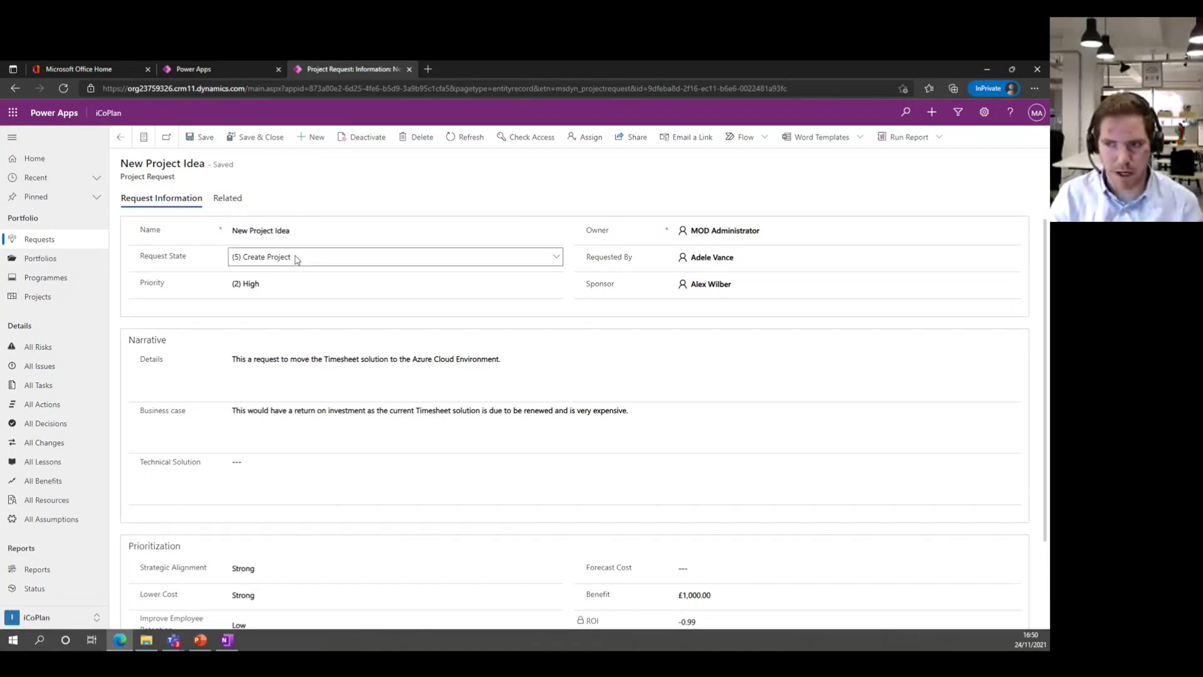
left_click(296, 258)
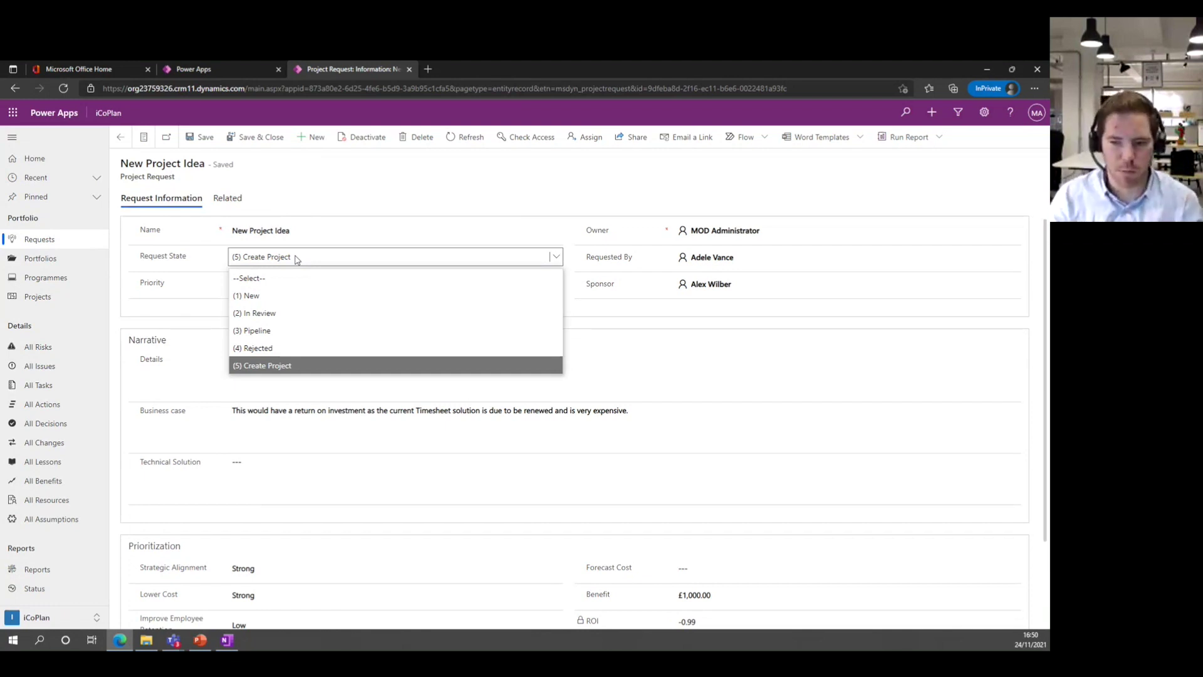
left_click(328, 188)
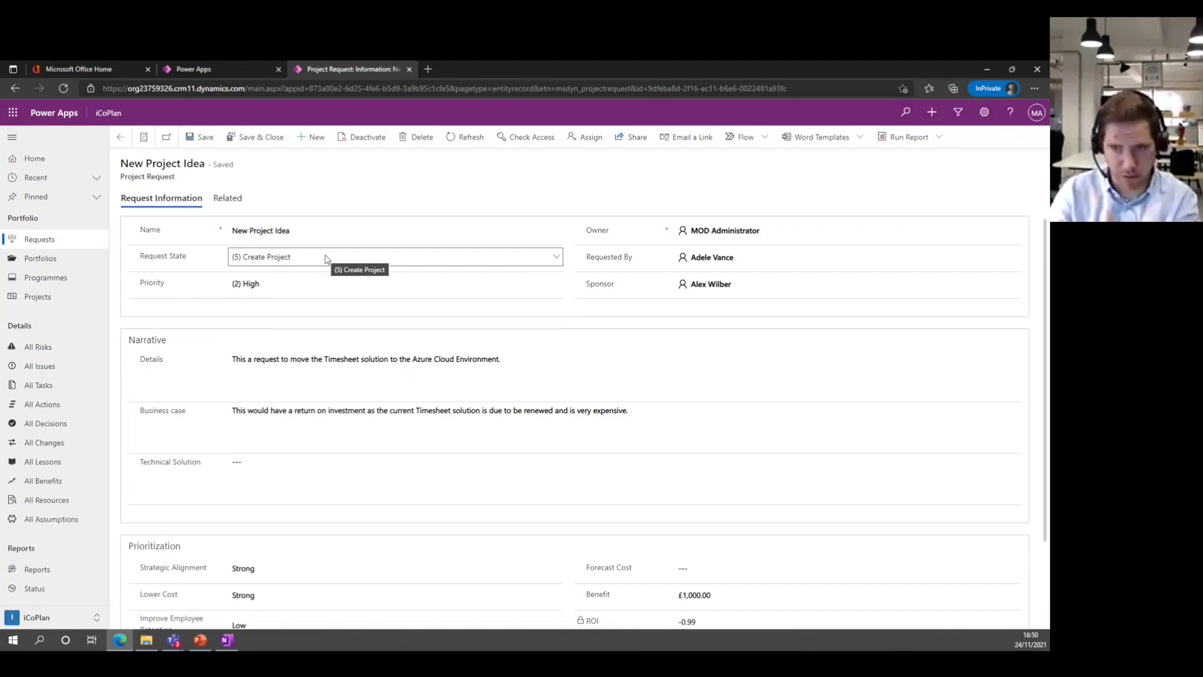
- Look through the portfolios, programmes and projects lists and open the Create a new Project TL project
left_click(28, 260)
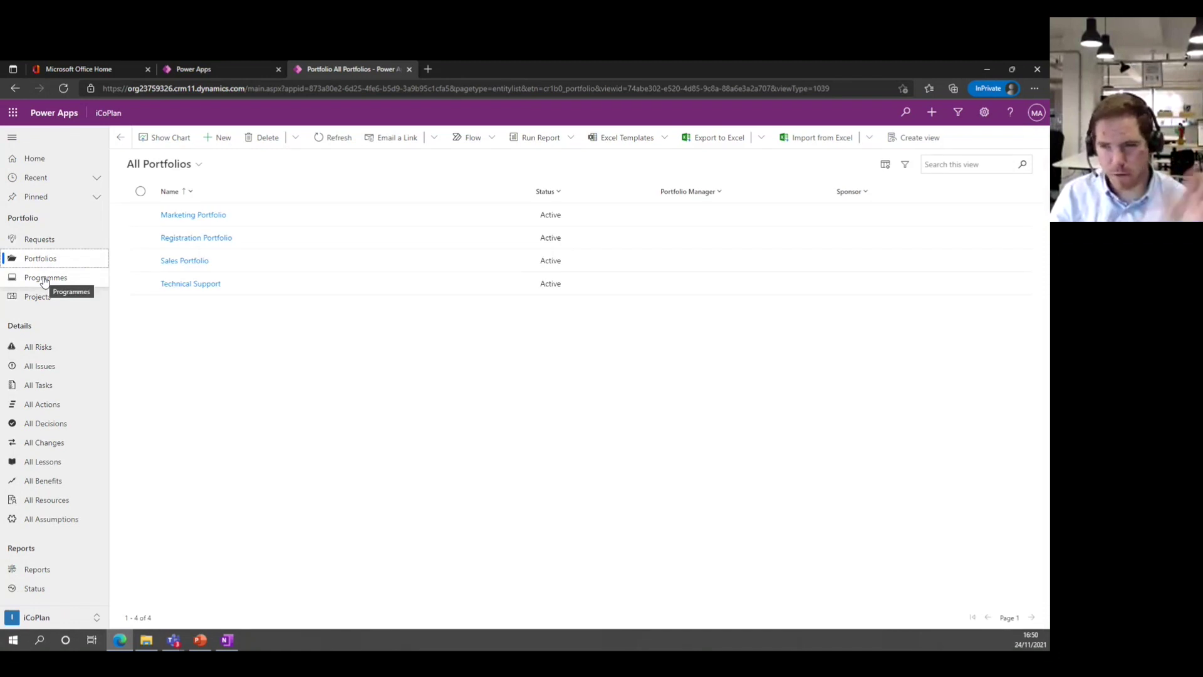
left_click(44, 281)
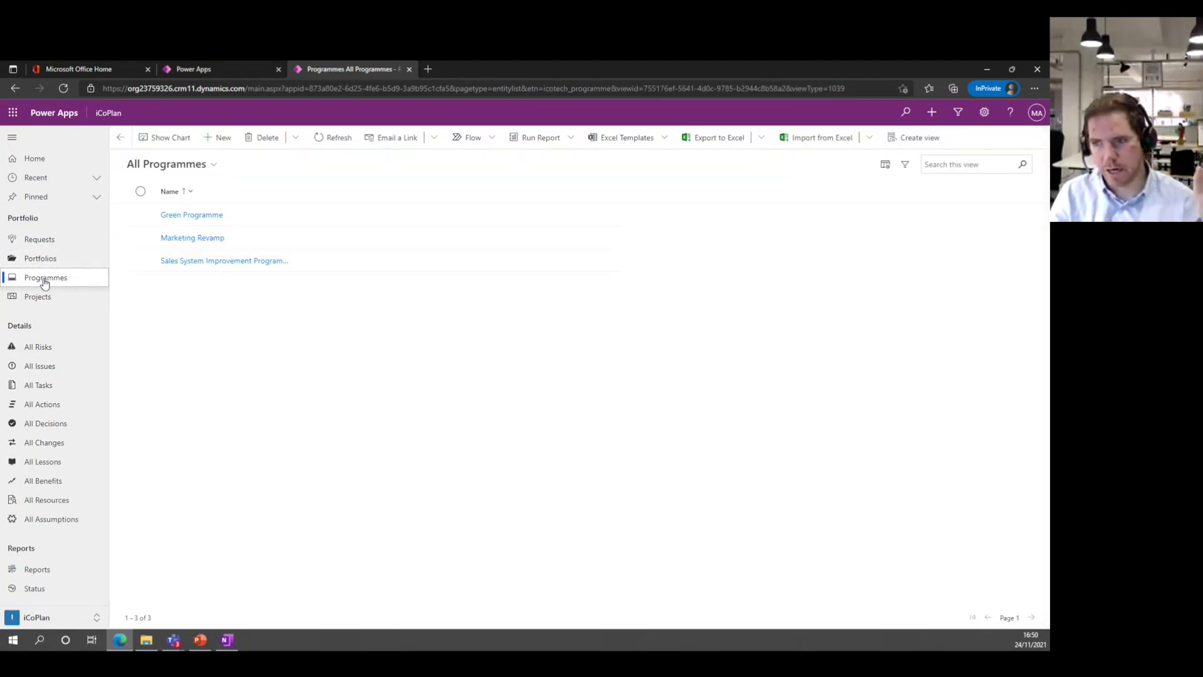
left_click(42, 299)
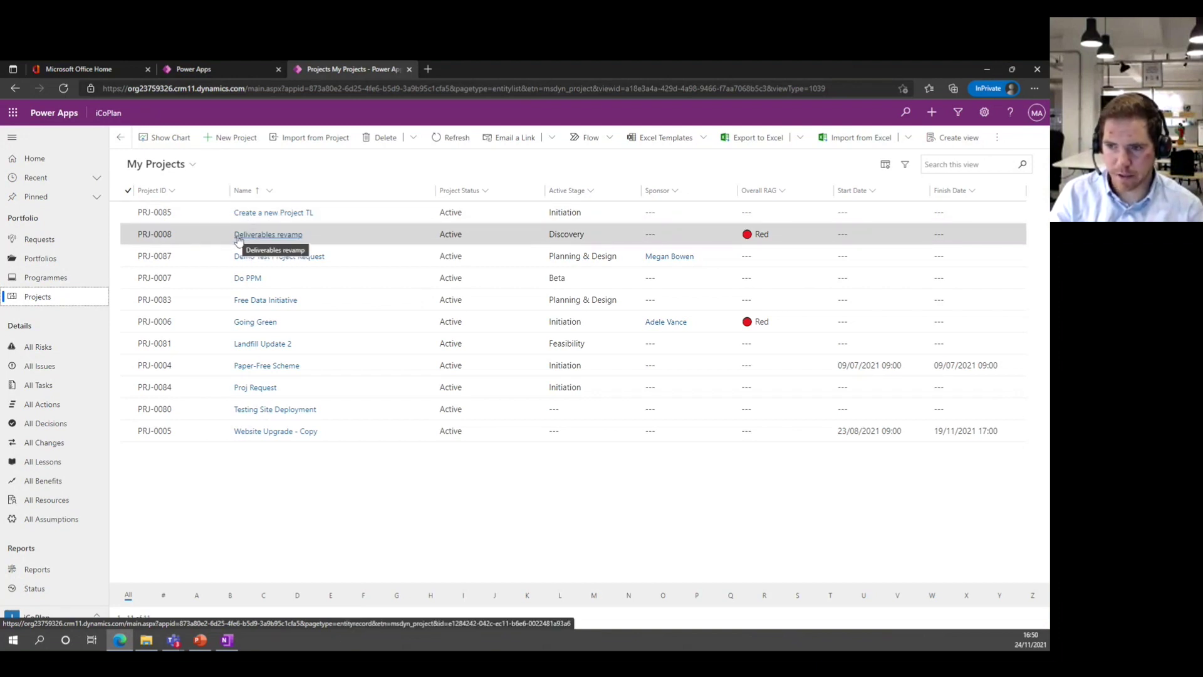
left_click(248, 213)
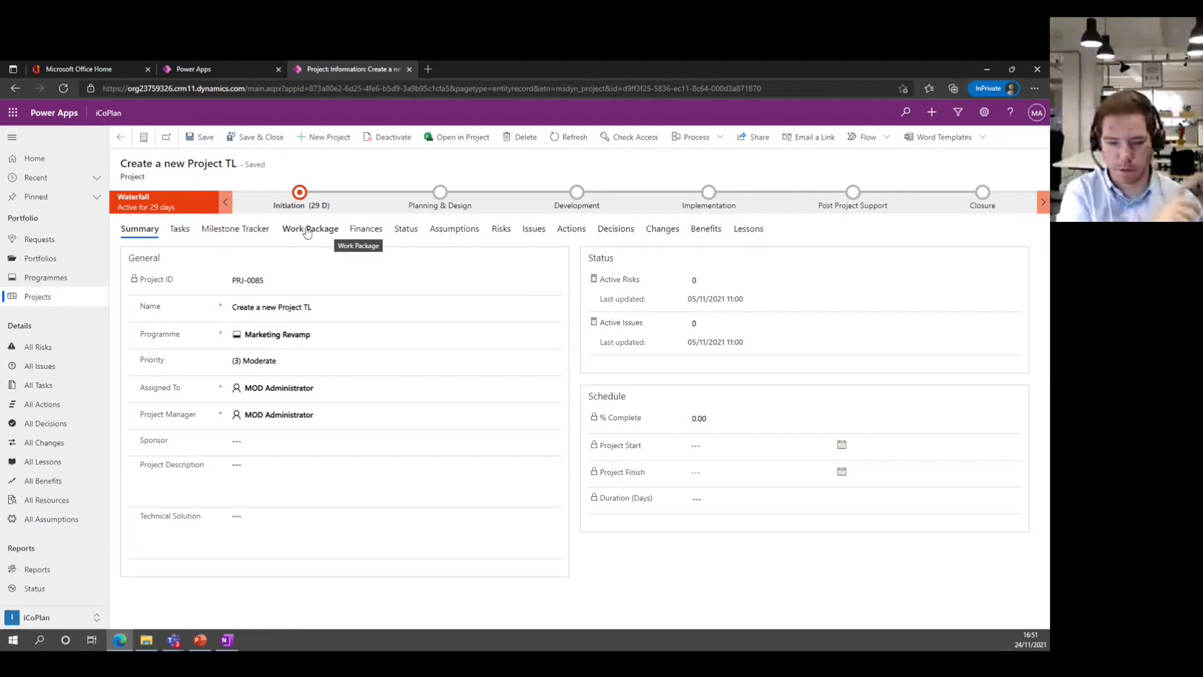
- Check the current project's work packages, open the Deliverables revamp project and look through its milestone tracker, work packages and finances
left_click(307, 229)
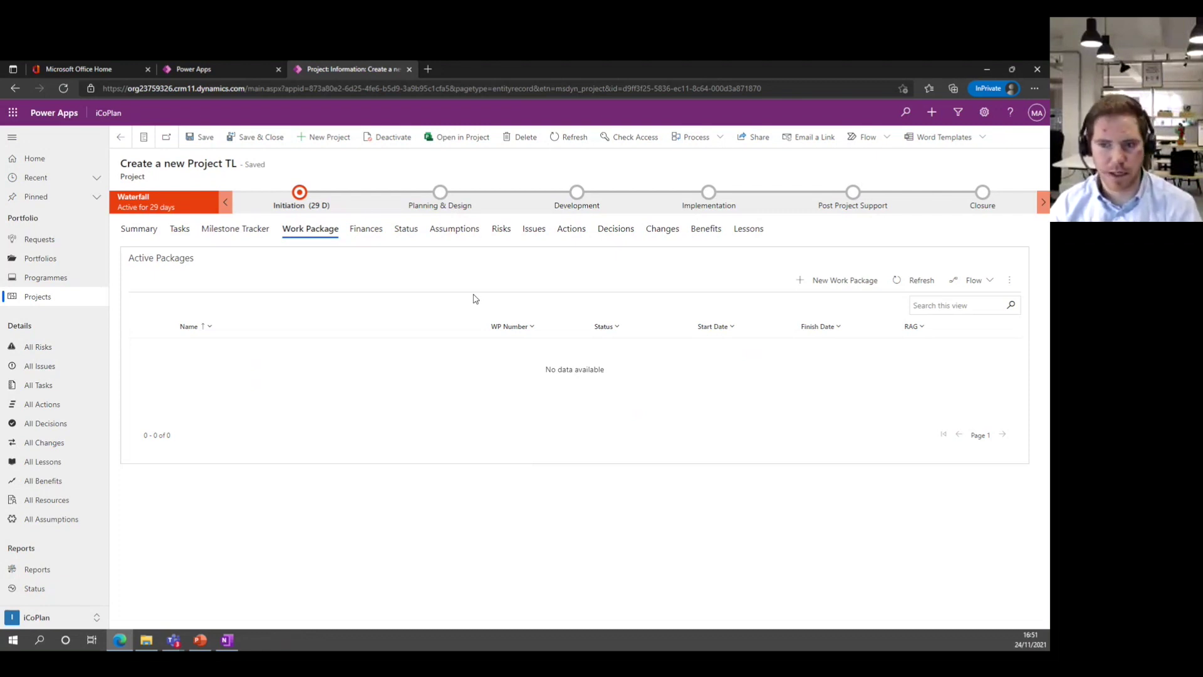
left_click(50, 305)
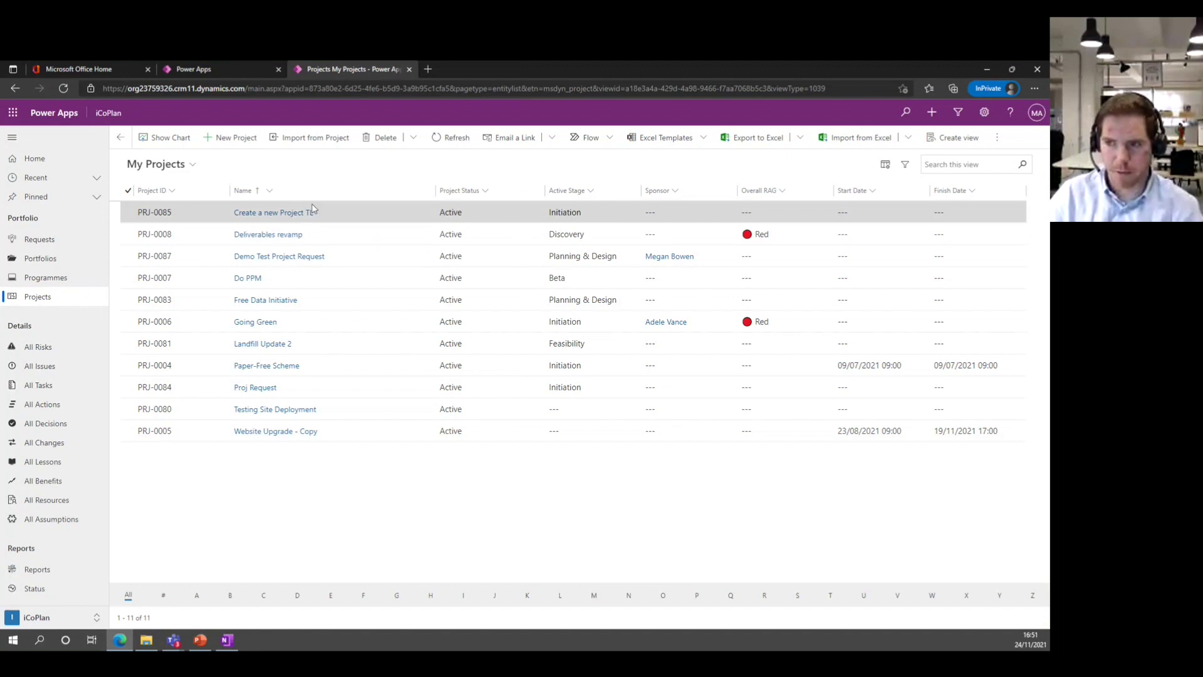
left_click(263, 235)
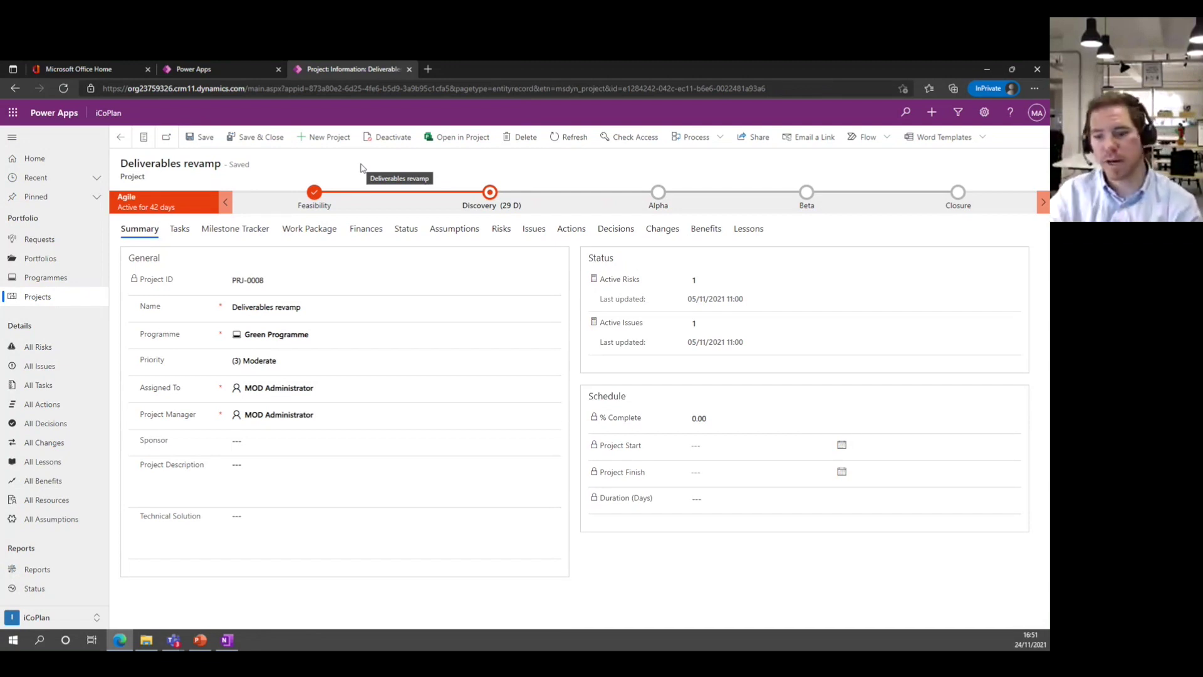
left_click(266, 230)
left_click(294, 231)
left_click(356, 232)
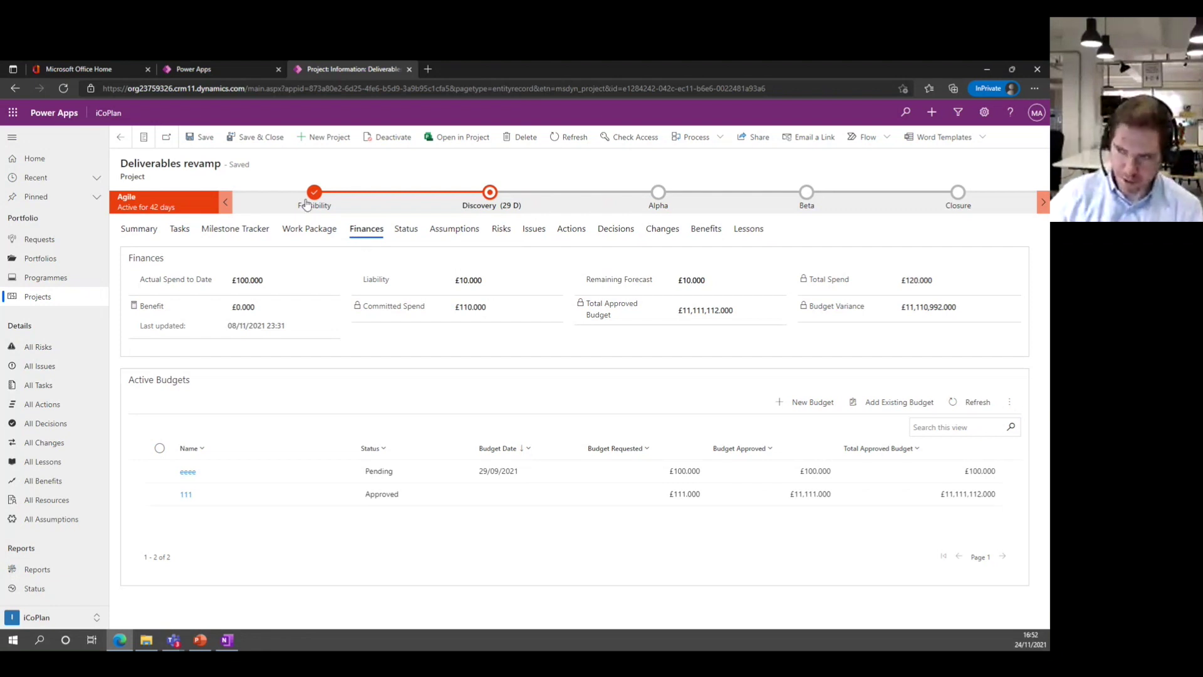
- Set Business Case Signed Off to Yes in the Discovery stage, advance the project to the Alpha stage and review the completed Discovery stage
left_click(492, 196)
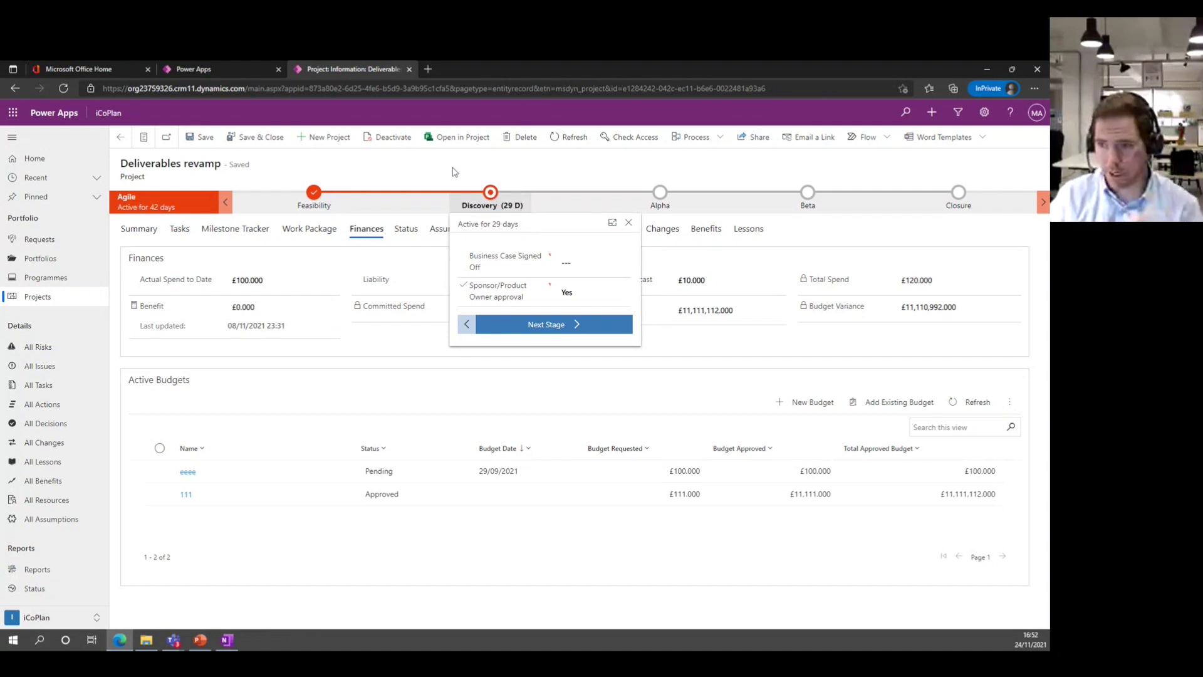
left_click(589, 261)
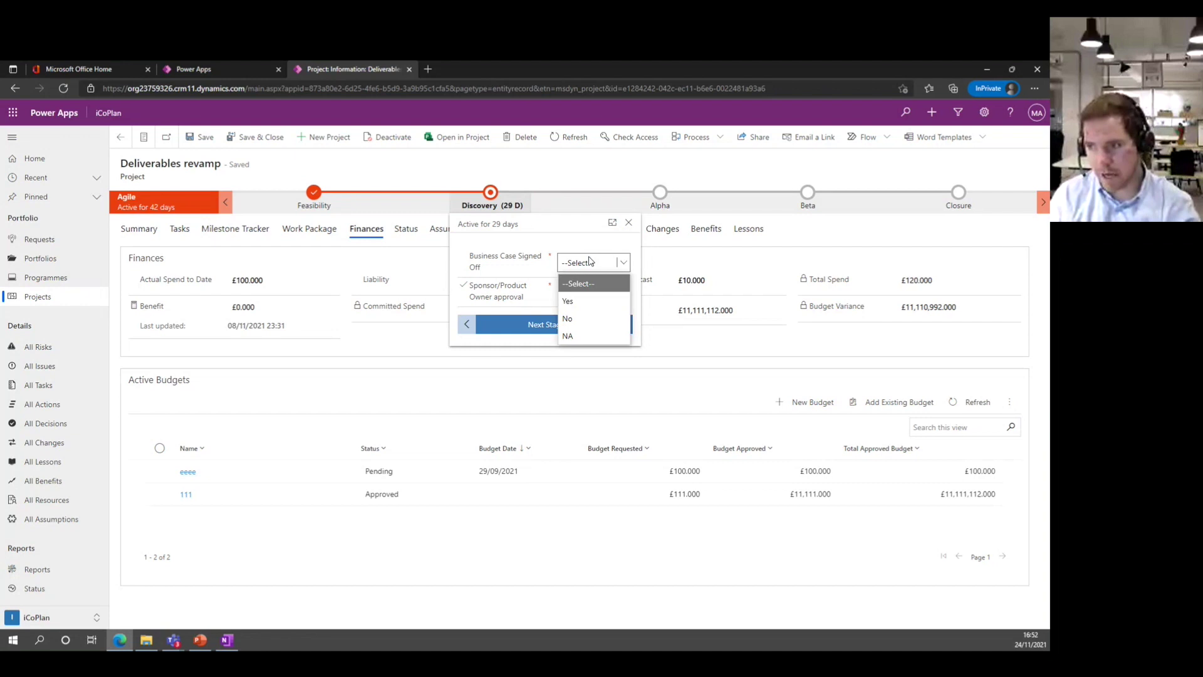
left_click(585, 300)
left_click(586, 292)
left_click(579, 331)
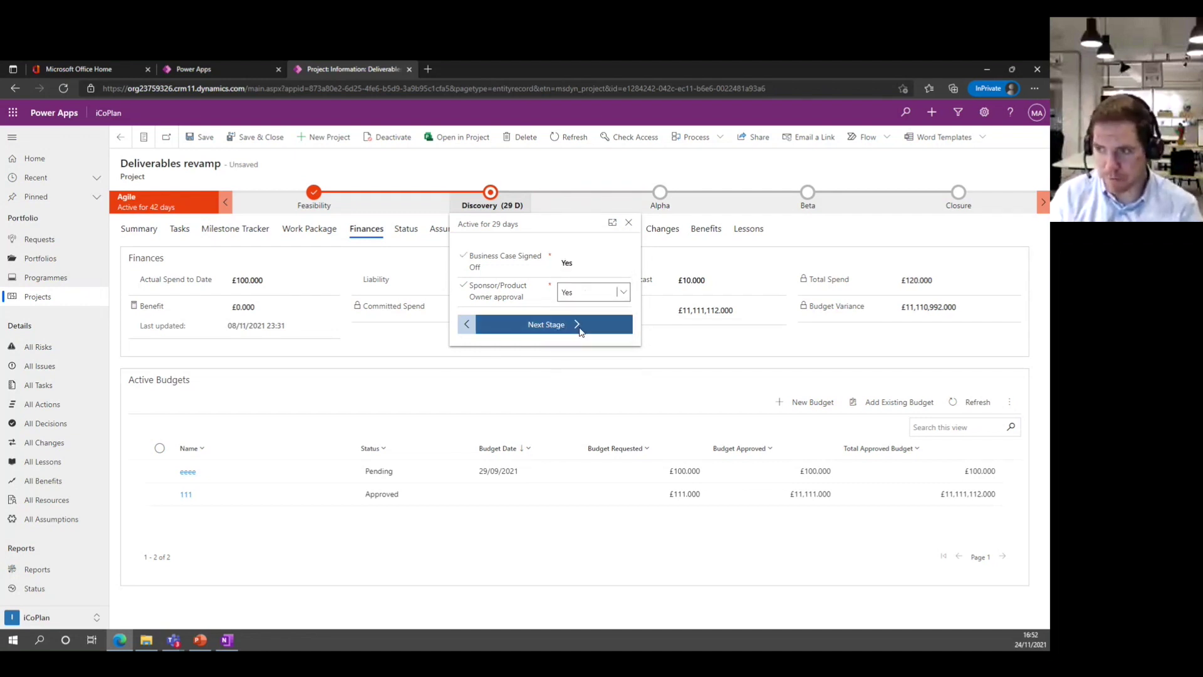
left_click(548, 325)
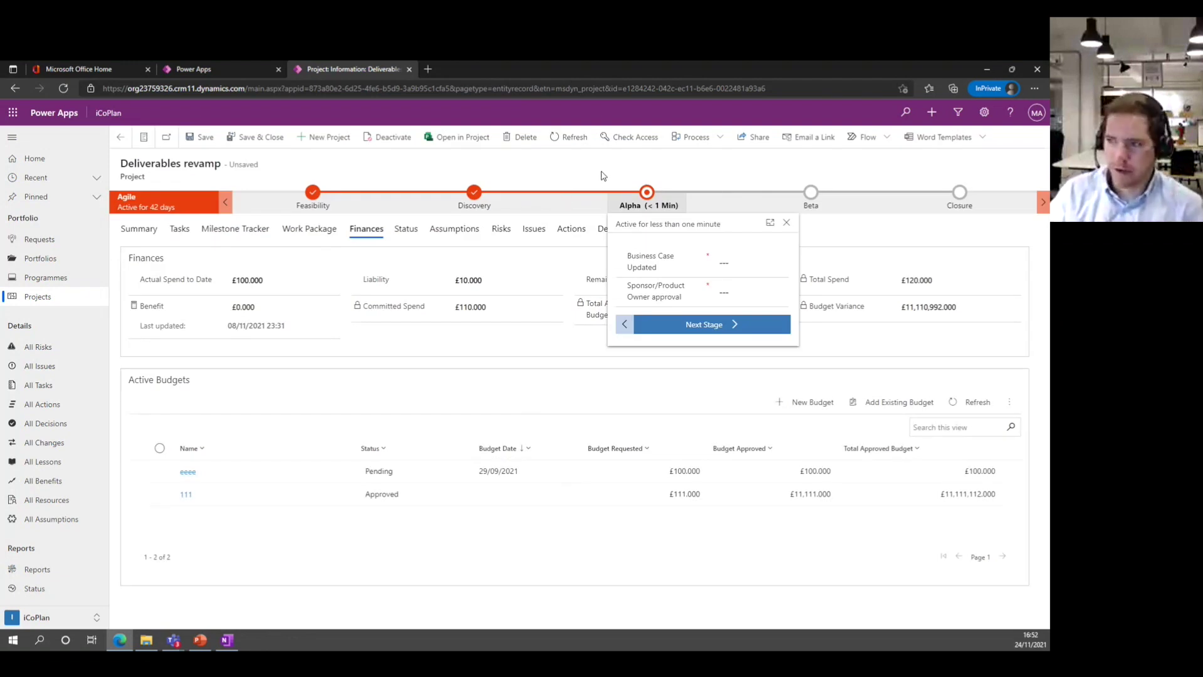
left_click(787, 222)
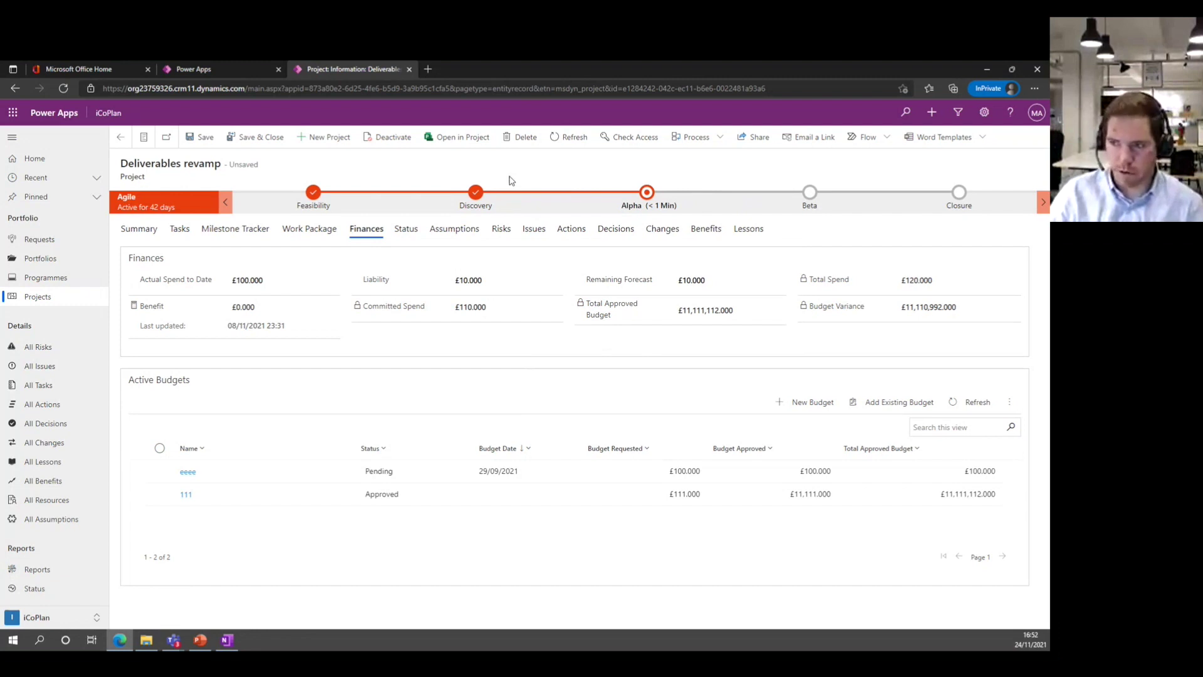
left_click(473, 196)
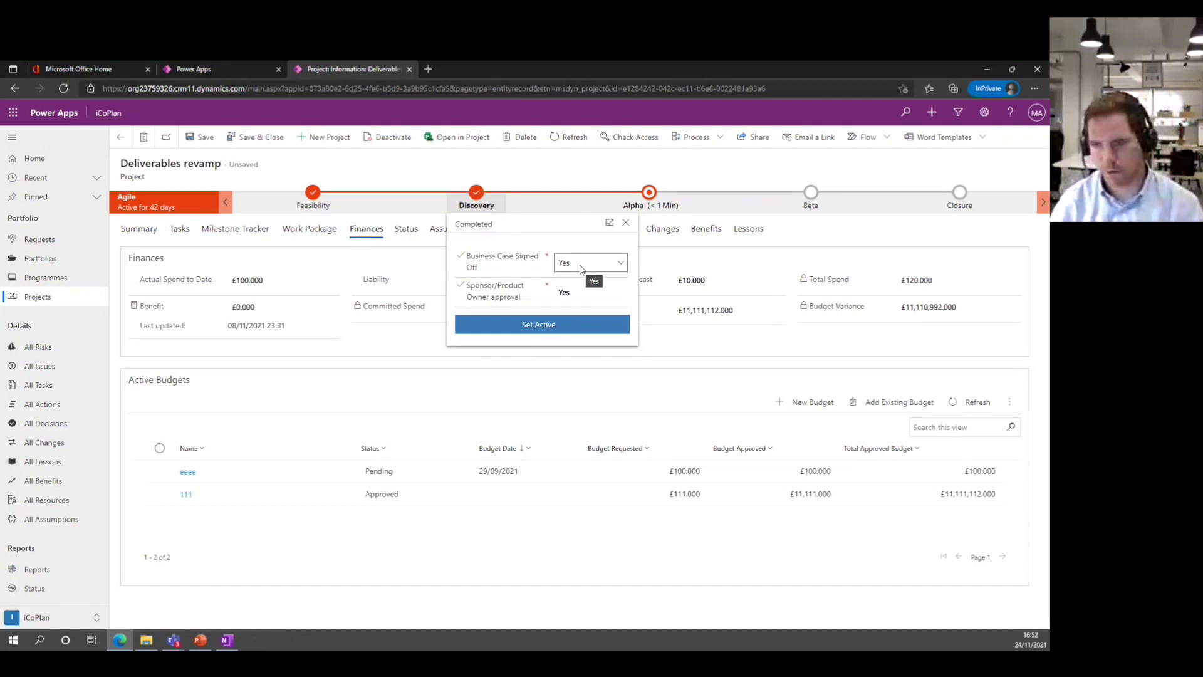
left_click(569, 171)
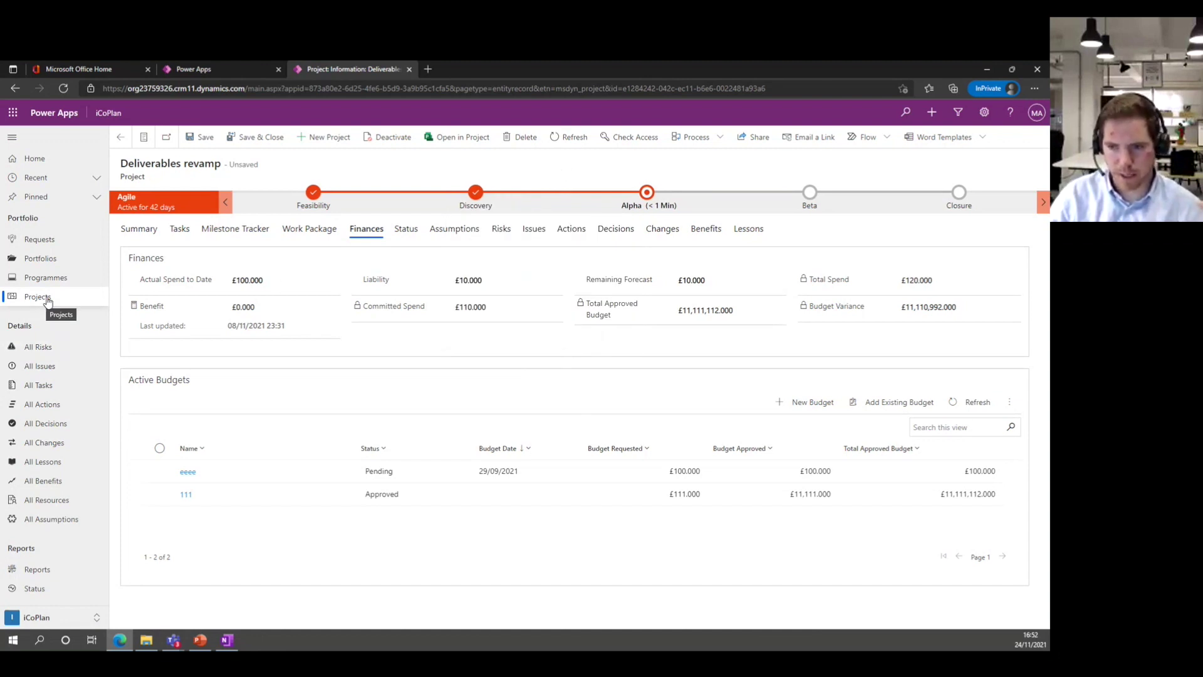
- Start a new work package for the Deliverables revamp project and name it Test Work Package
left_click(310, 236)
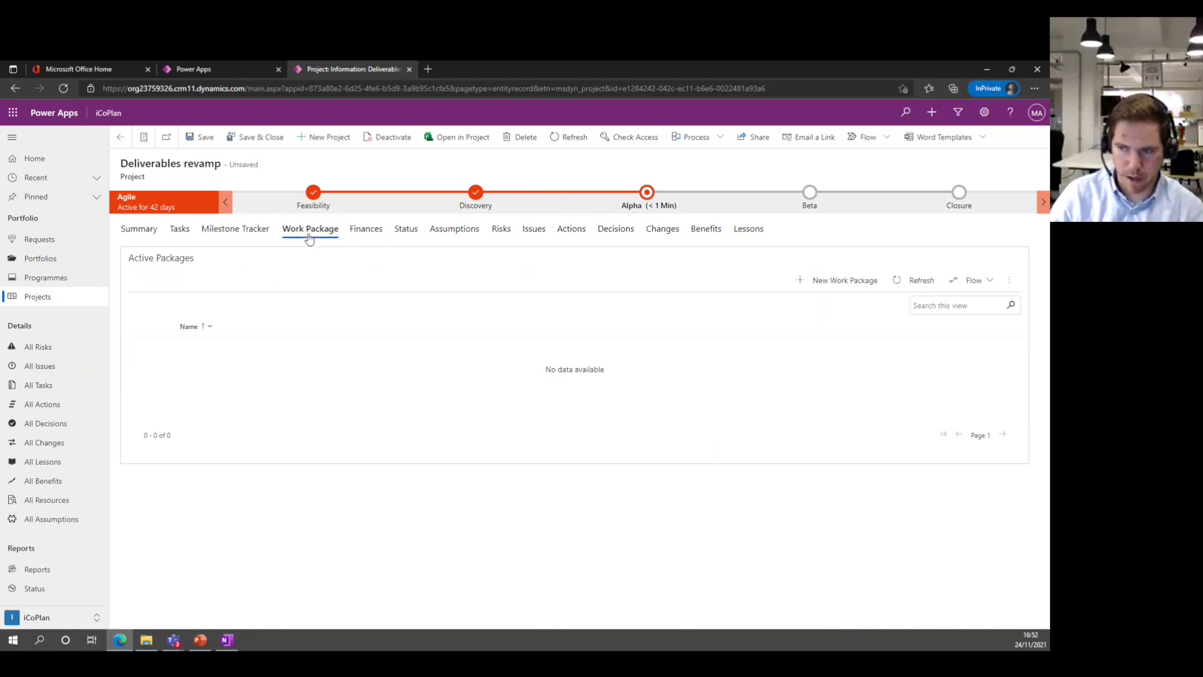
left_click(834, 280)
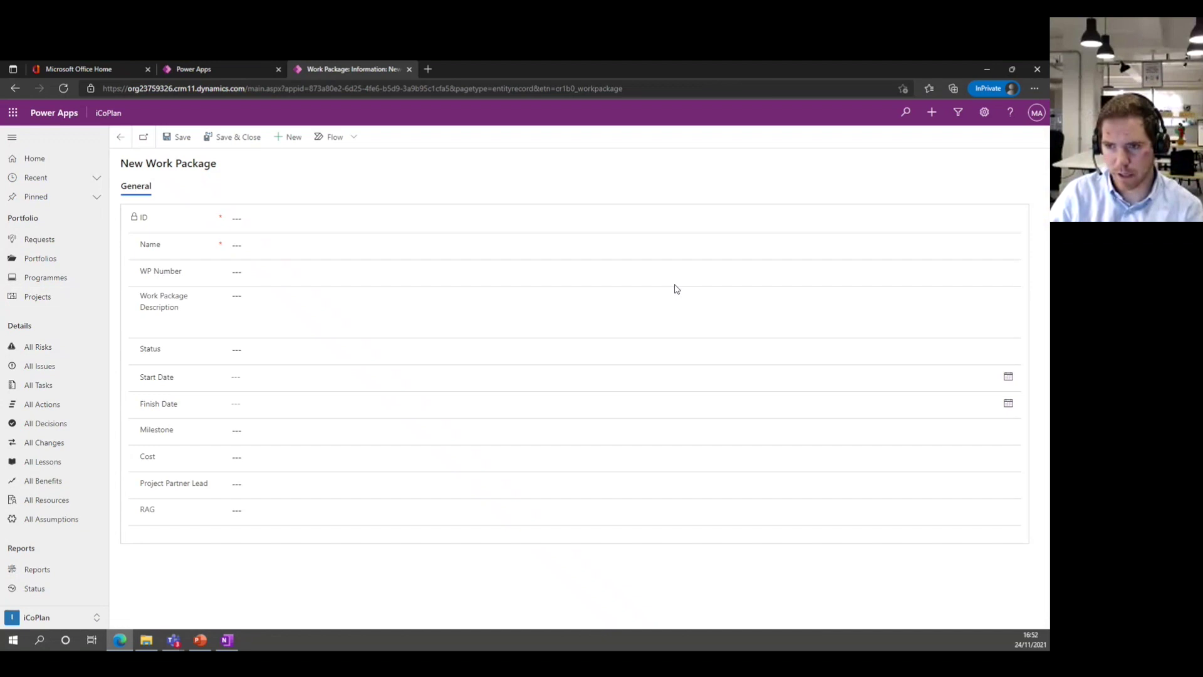
left_click(259, 242)
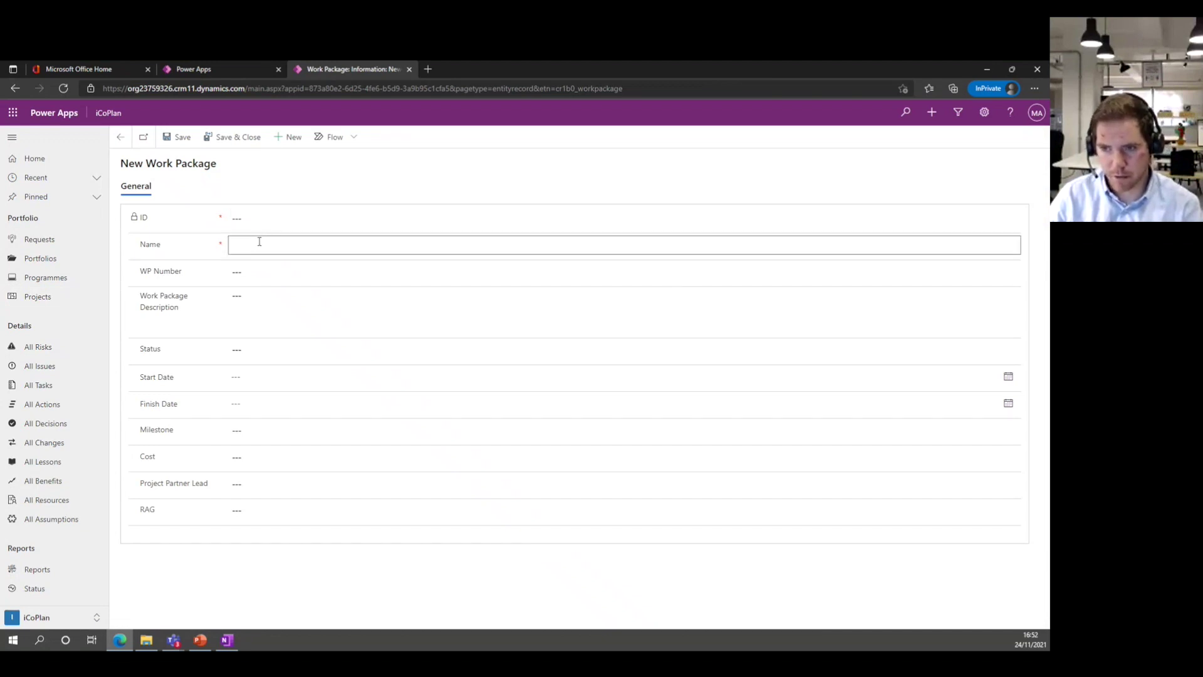
type("nd")
key("BackSpace")
key("BackSpace")
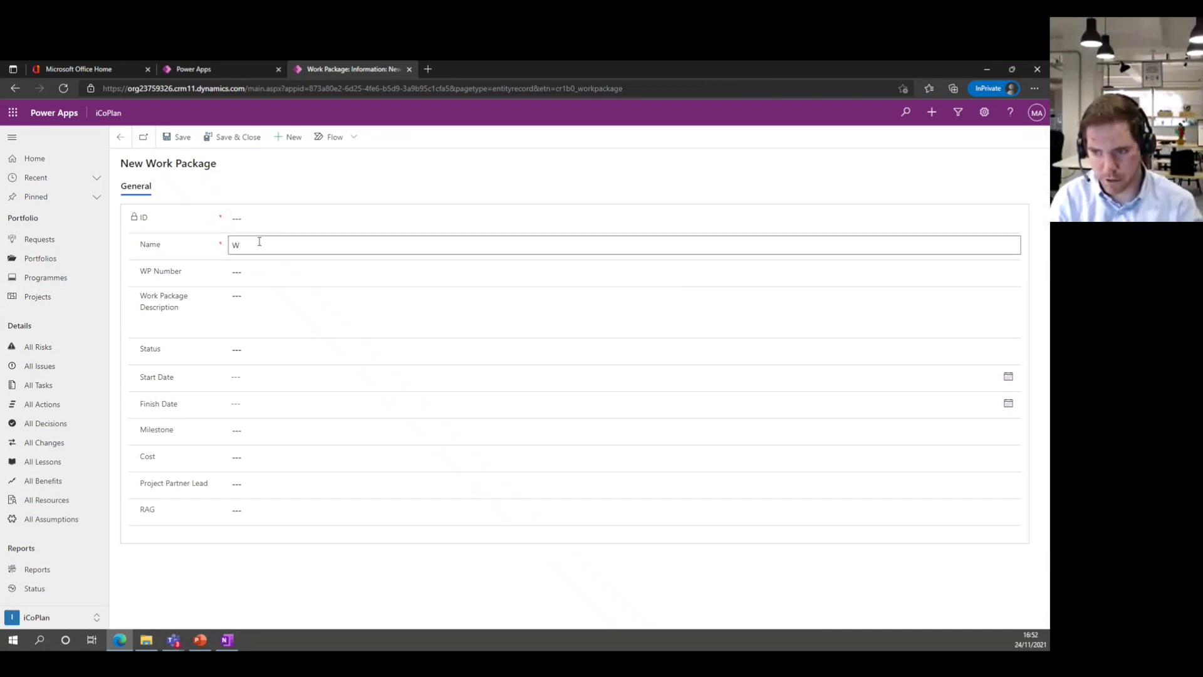
type("Test Work Pagage")
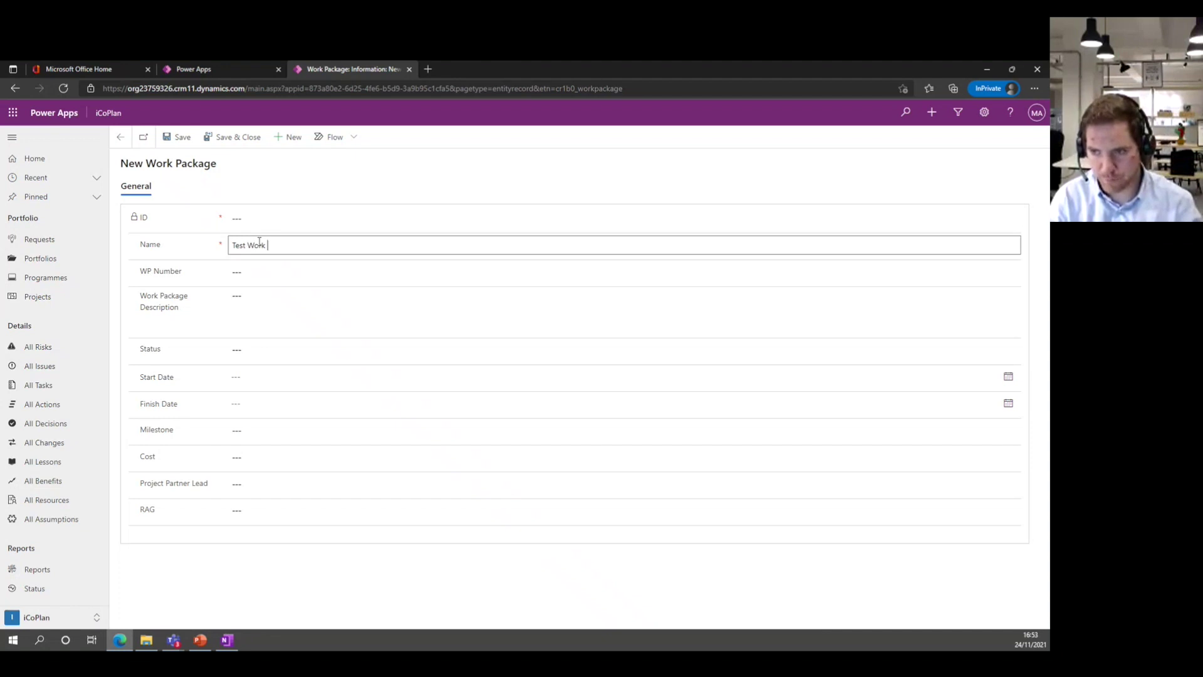
key("BackSpace")
key("BackSpace")
key("BackSpace")
key("BackSpace")
type("ckage")
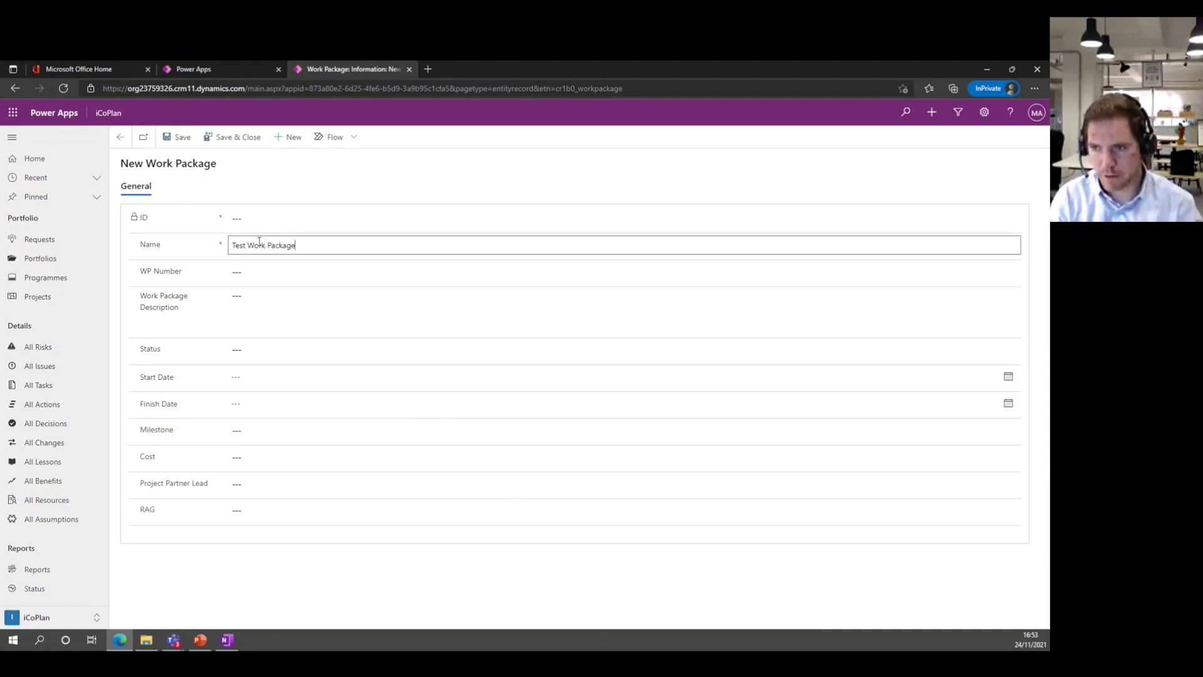
- Give the work package the WP number 231 and the description "Test and demo of Power Apps"
key("Tab")
type("231")
key("Tab")
type("Test")
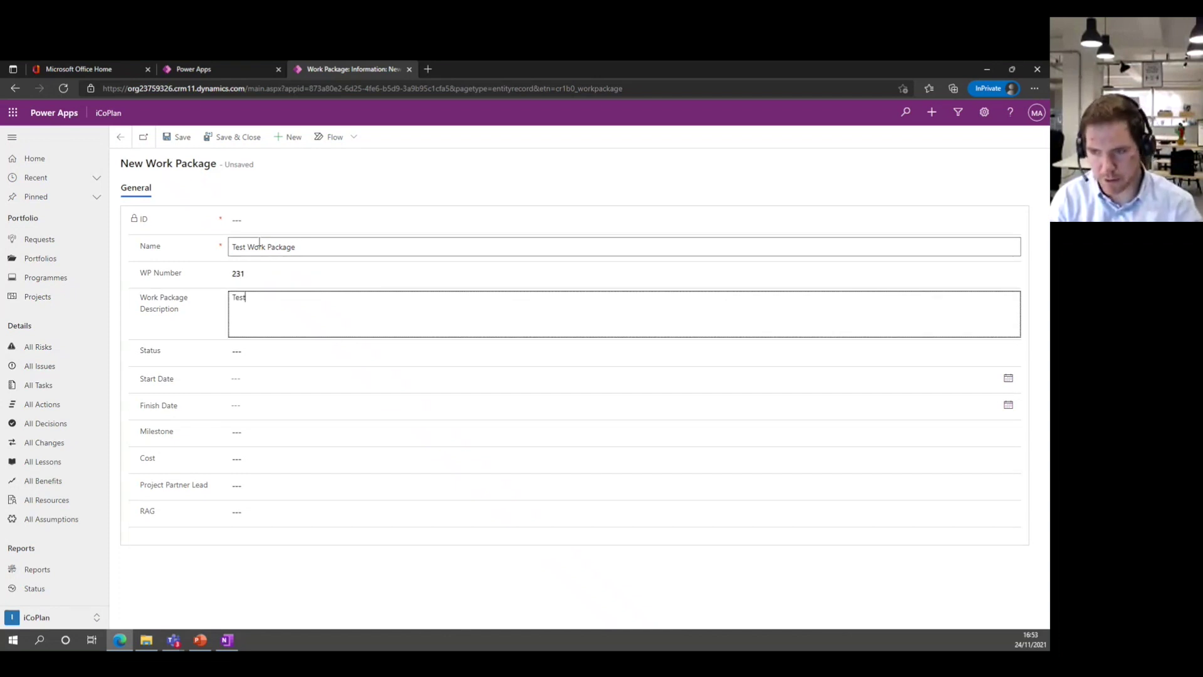
type(" and demo of Power Apps")
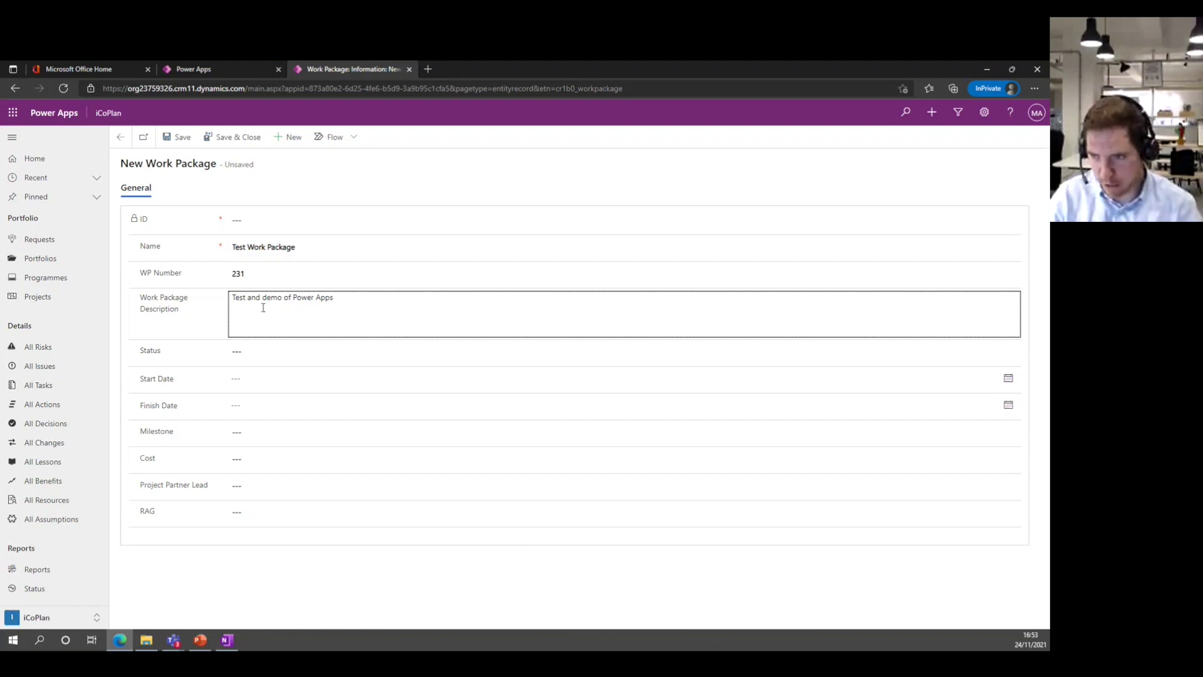
- Set the status to Proposed and both the start and finish dates to 26/11/2021, and save and close the work package
left_click(261, 352)
left_click(268, 386)
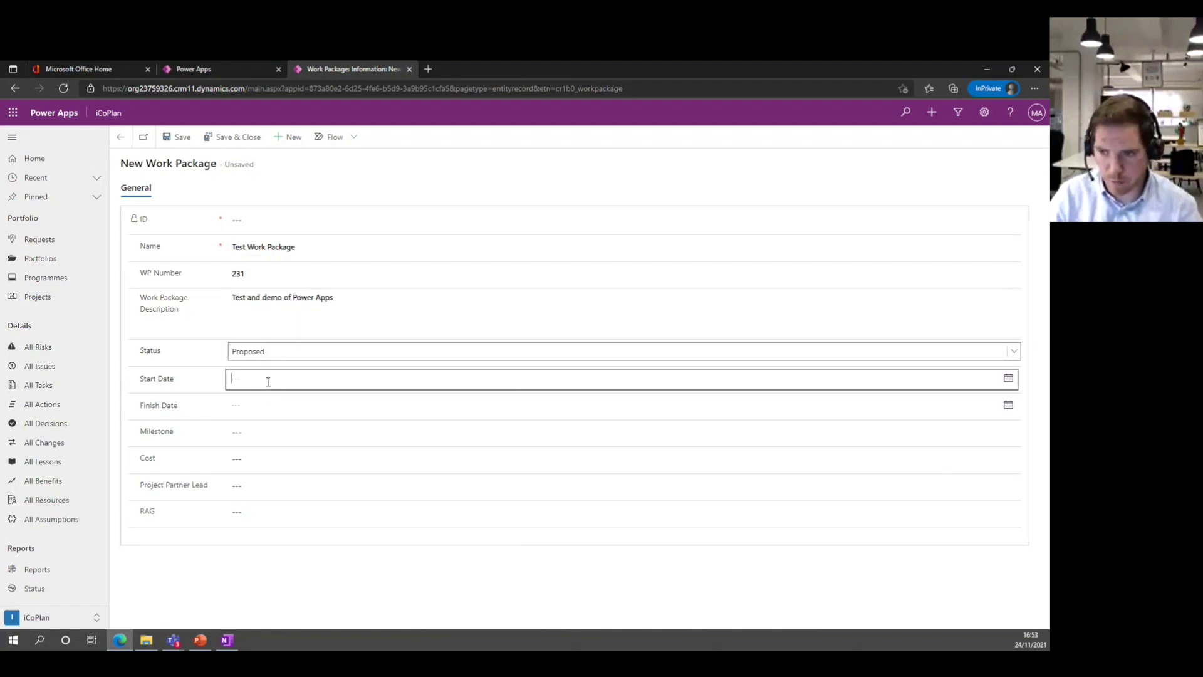
left_click(300, 491)
left_click(293, 412)
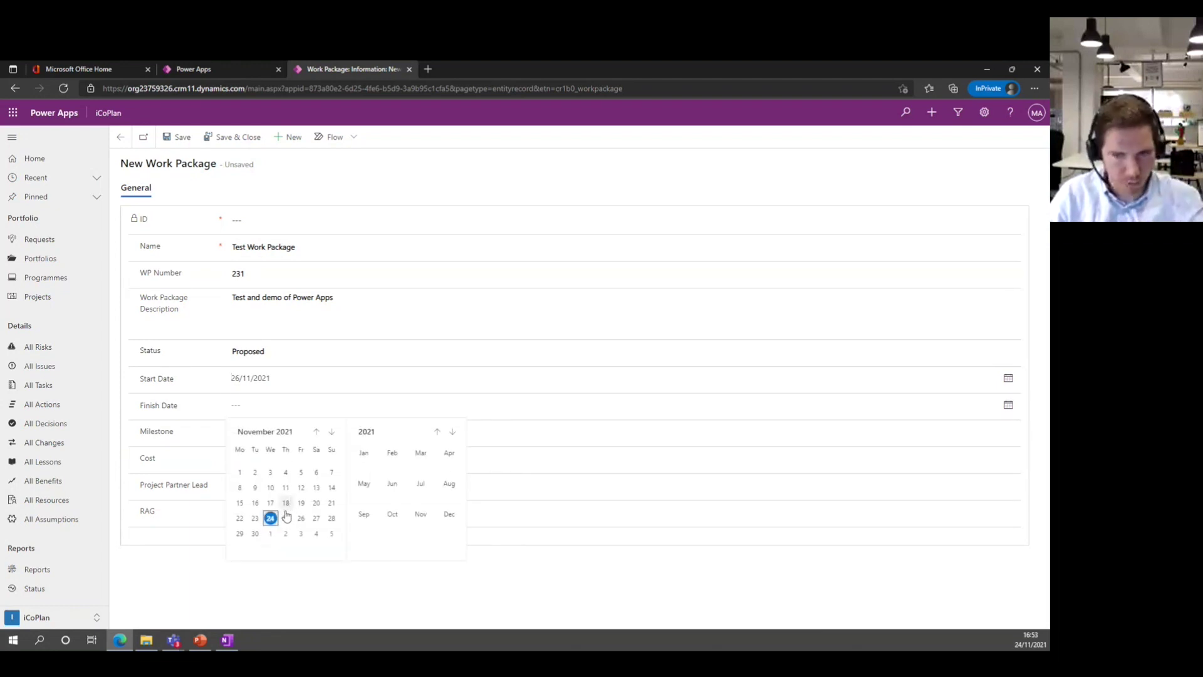
left_click(297, 520)
left_click(277, 431)
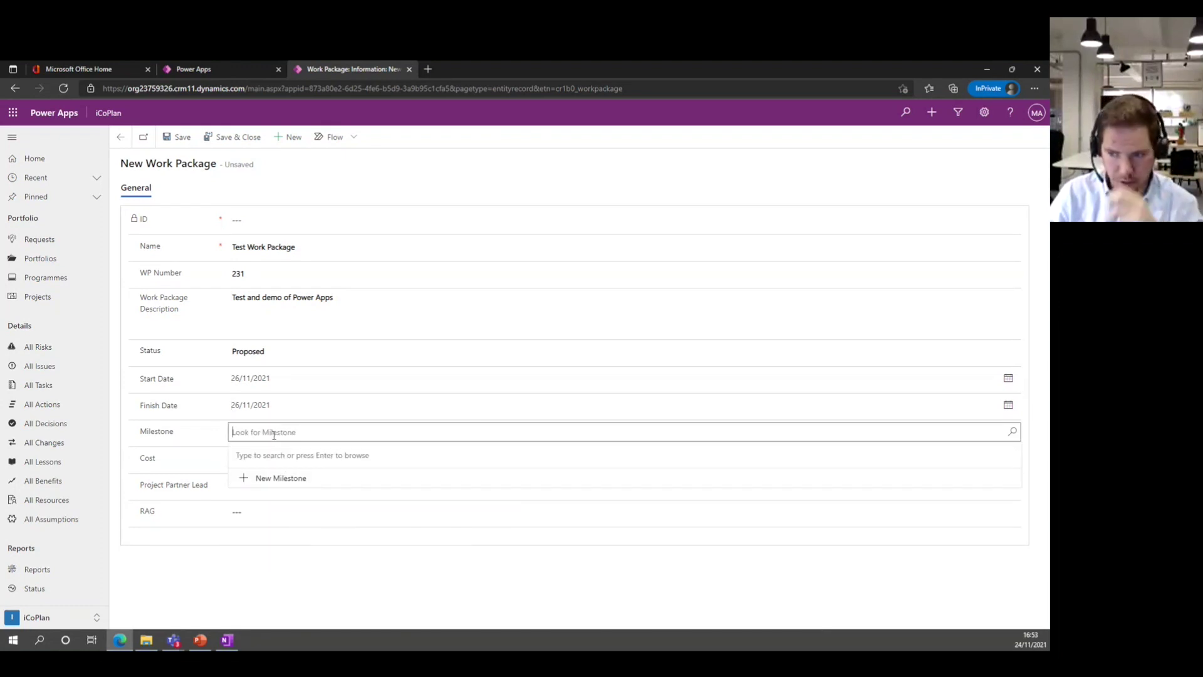
left_click(396, 567)
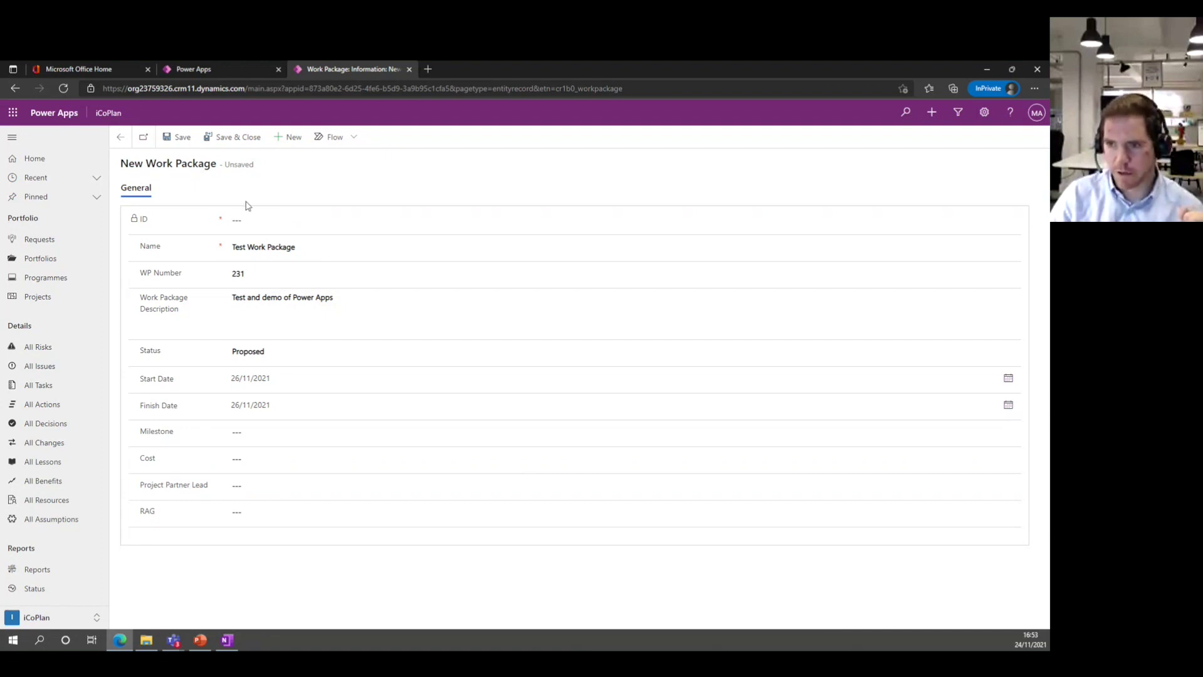
left_click(181, 139)
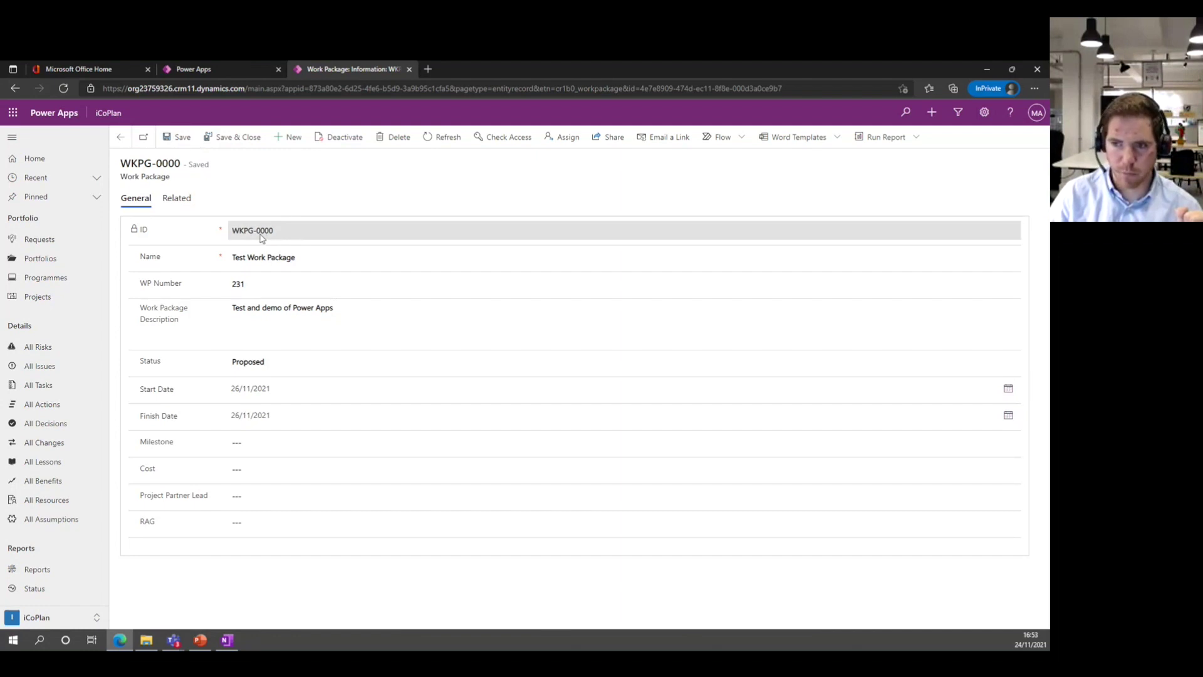
left_click(227, 138)
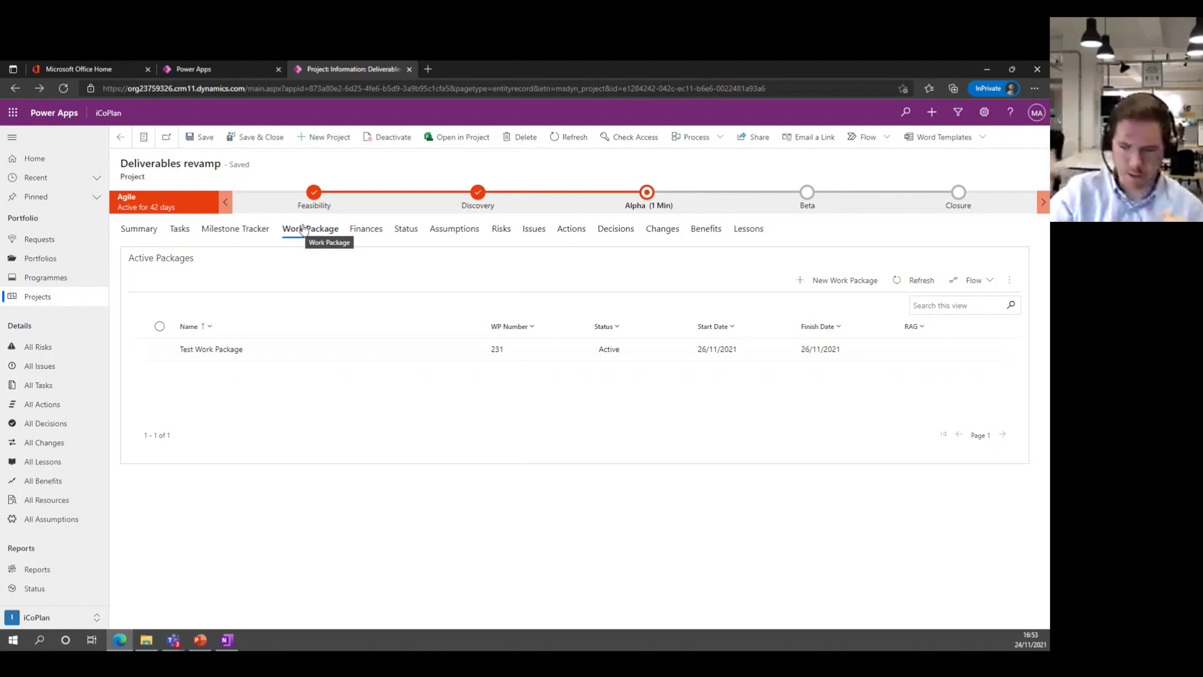
- In the Power Apps maker portal, open the iCoPlanFeedback solution and view the columns of its Work Package table
left_click(238, 74)
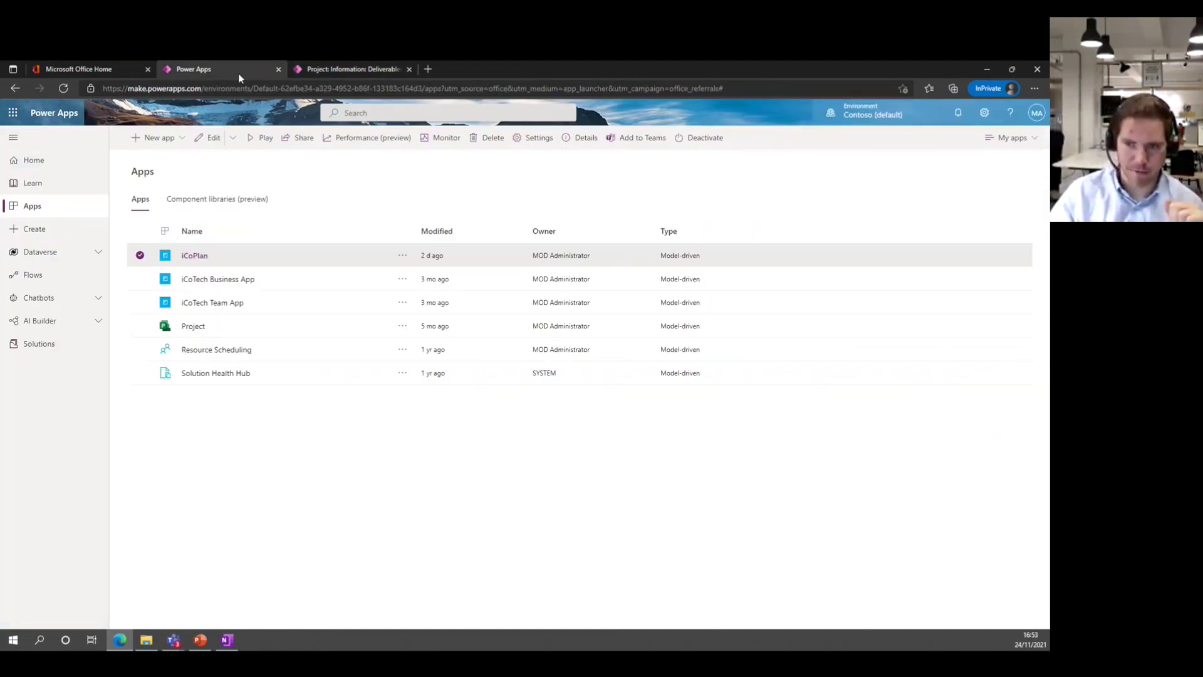
left_click(61, 350)
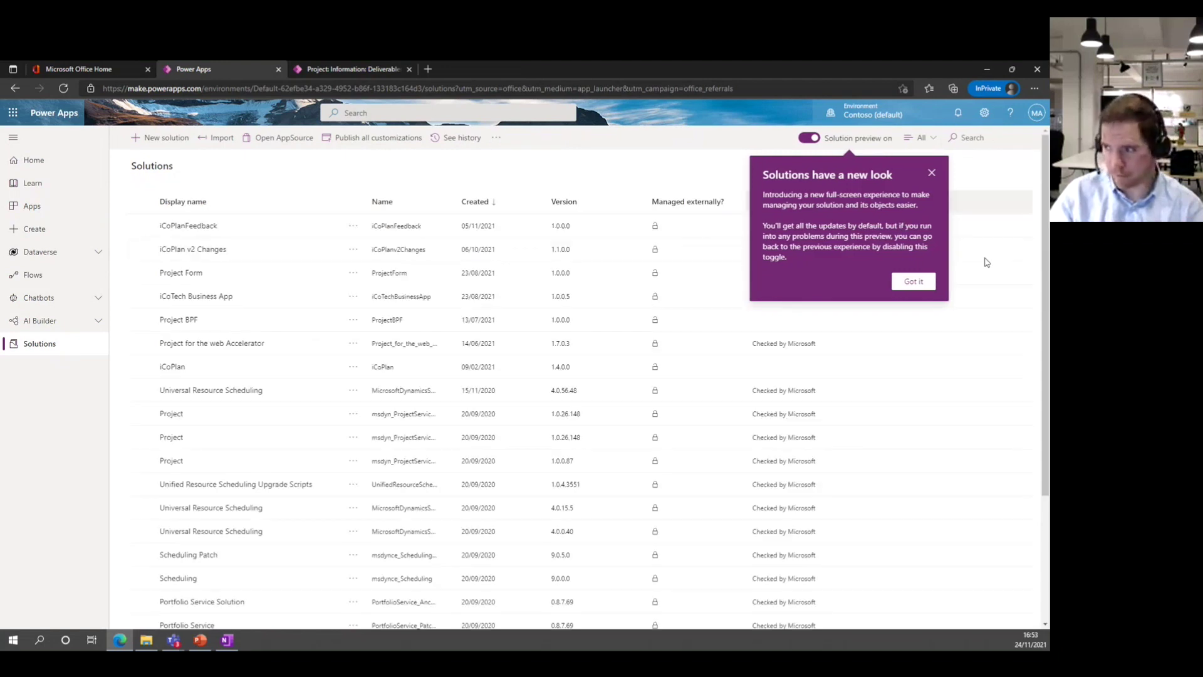
left_click(921, 282)
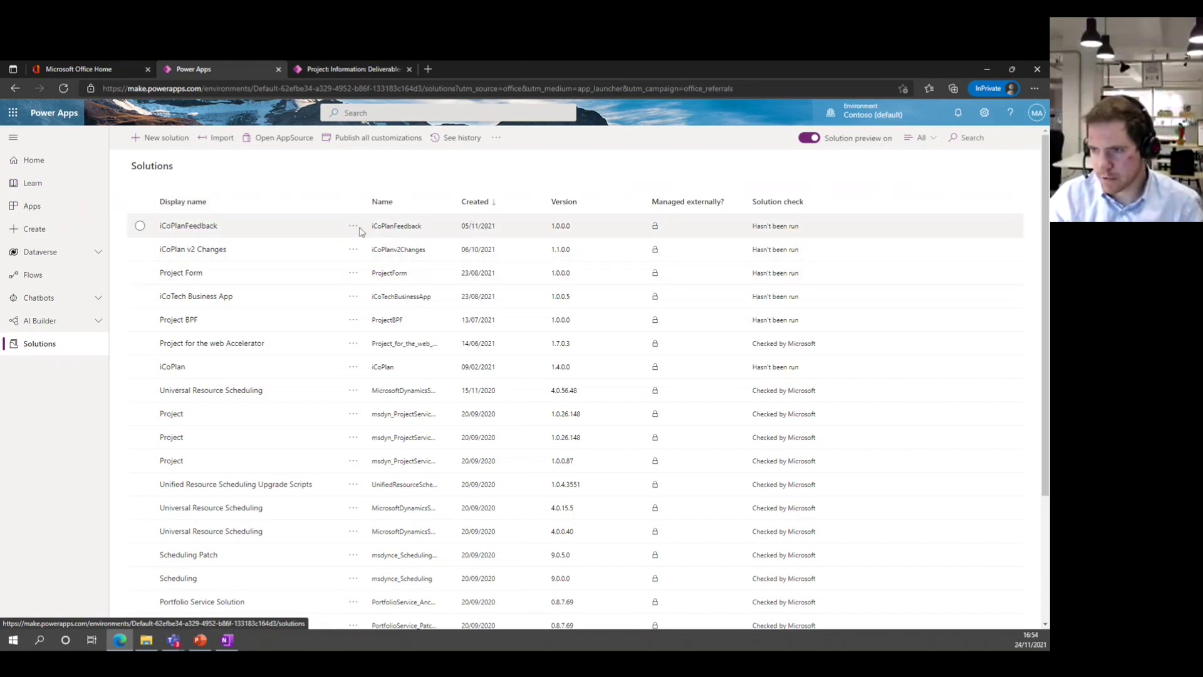
left_click(198, 226)
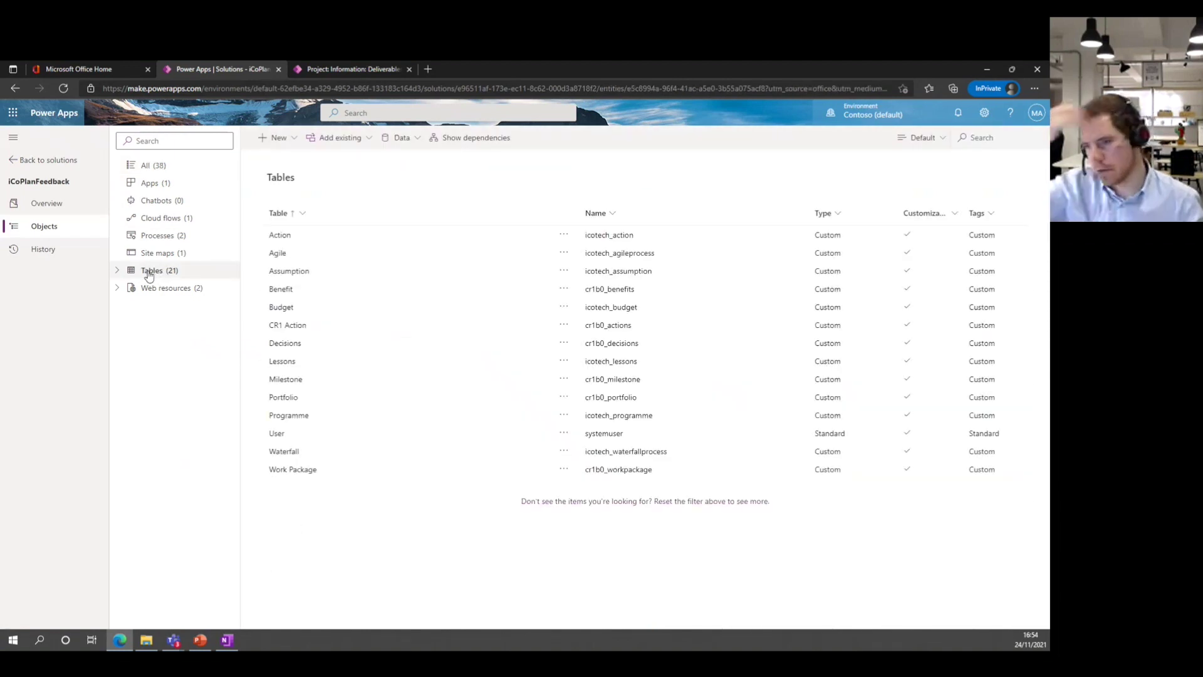
left_click(293, 470)
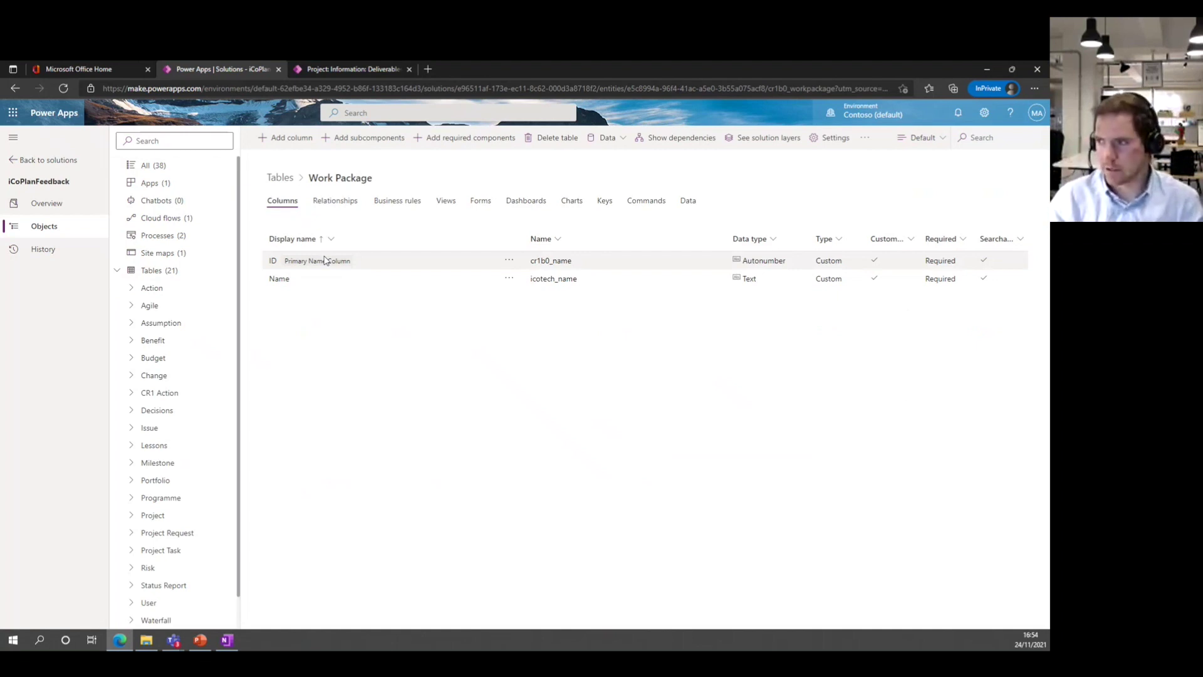
- Compare the Work Package table with the app's work package list, show all its columns and return to the solution's tables
left_click(358, 70)
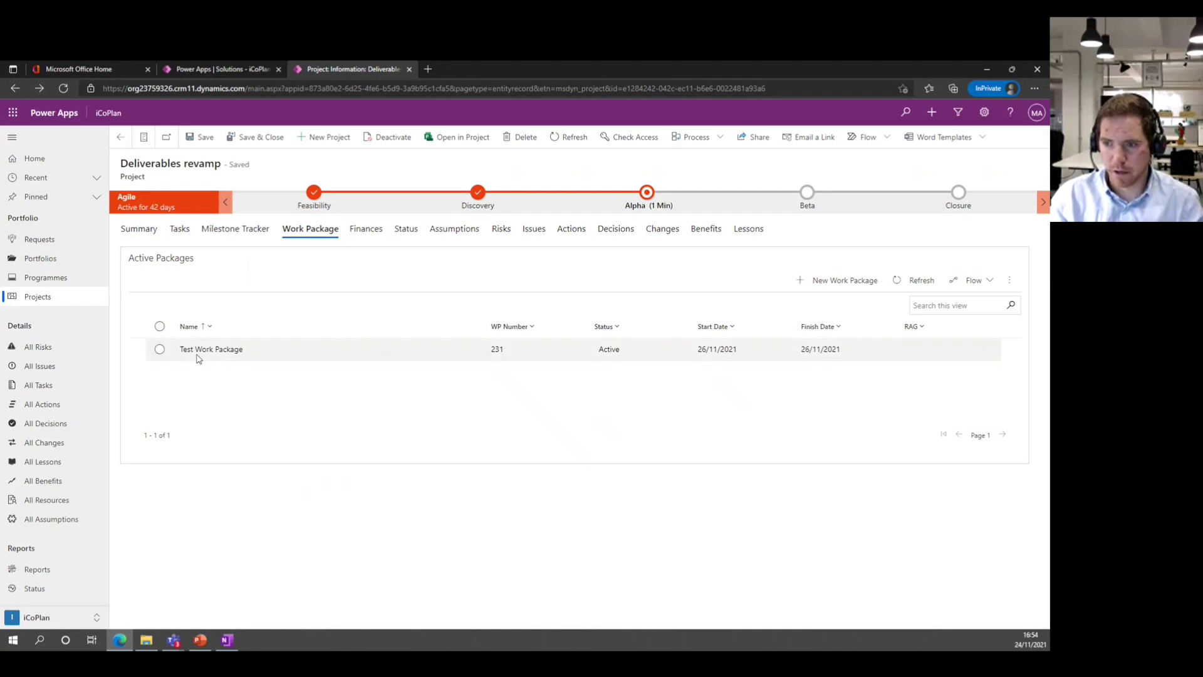
left_click(251, 71)
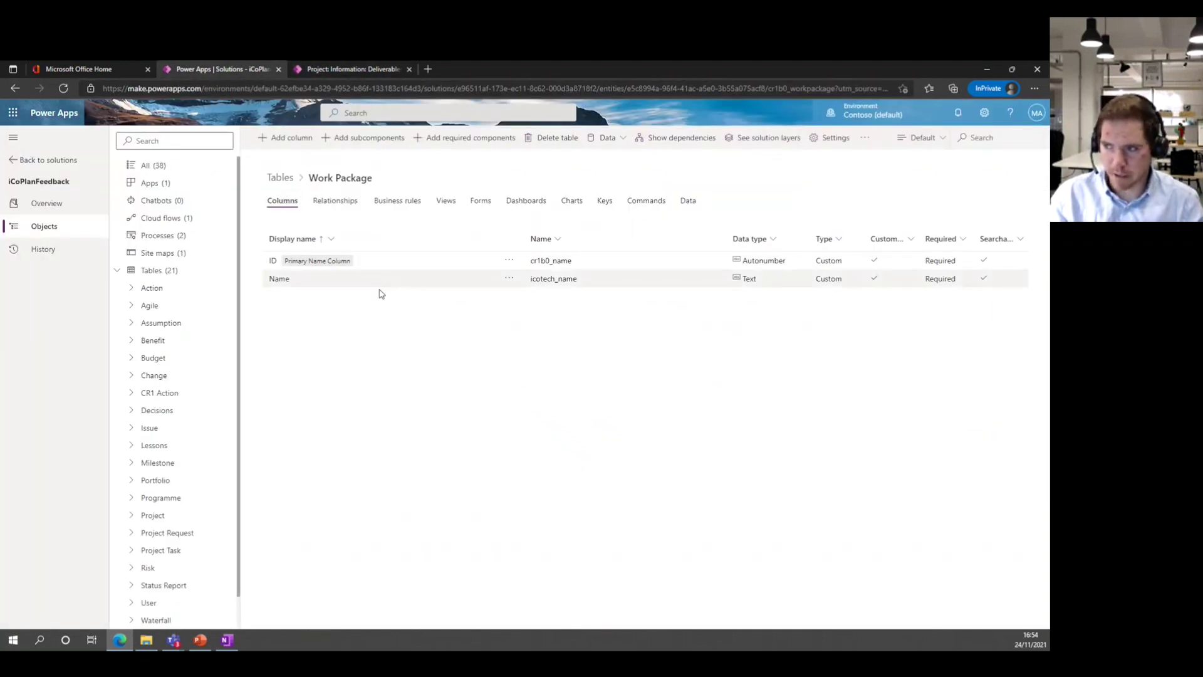
left_click(932, 139)
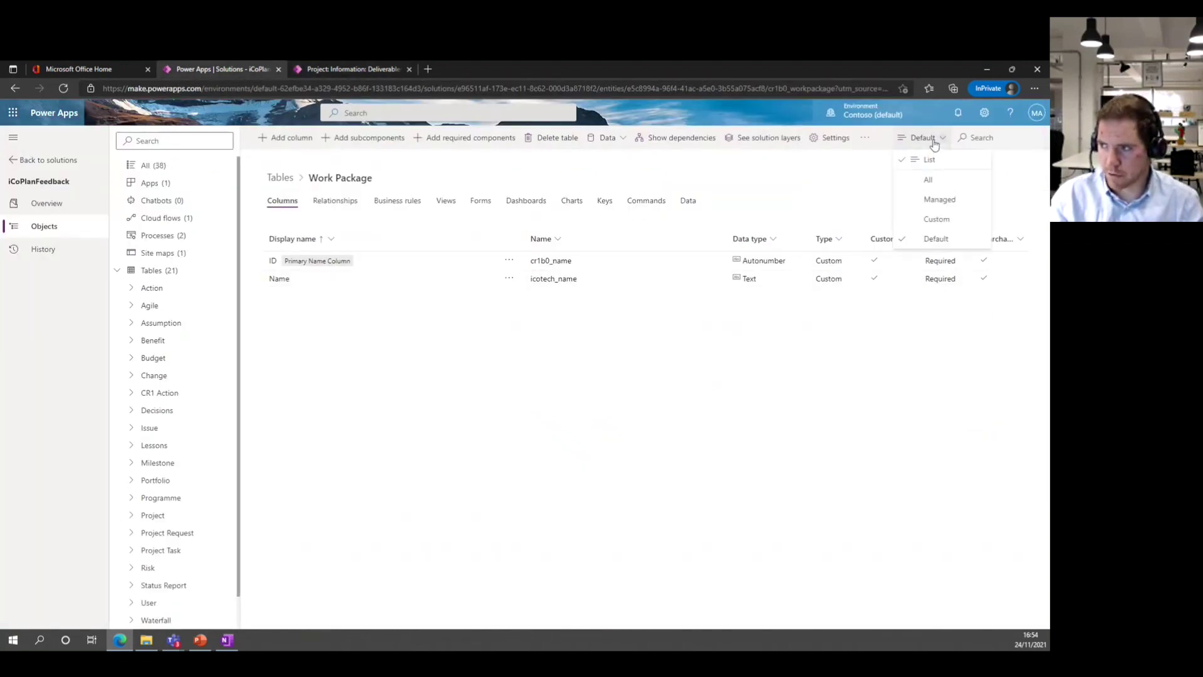
left_click(933, 181)
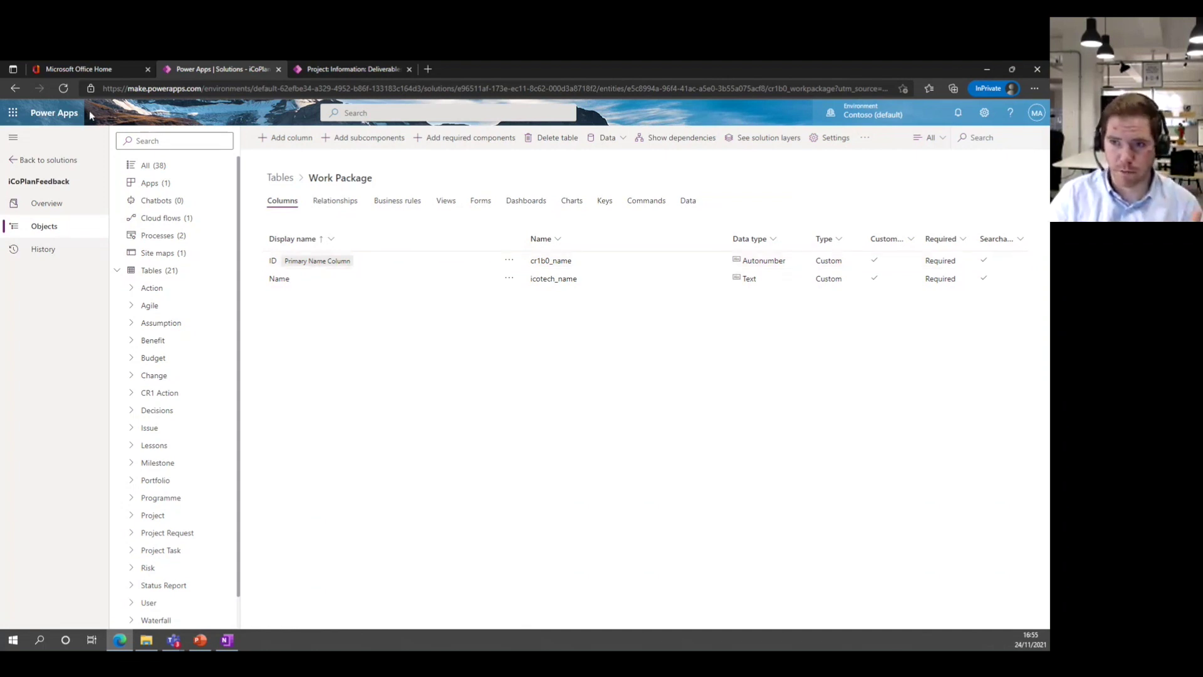
left_click(15, 91)
left_click(15, 91)
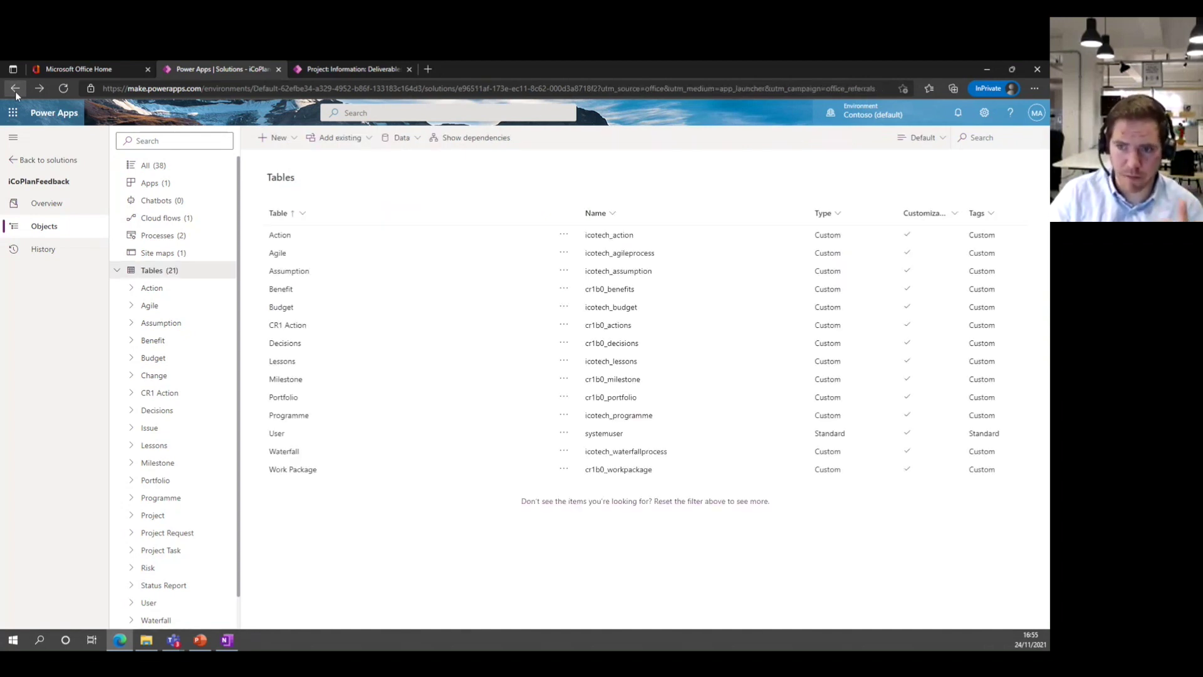
- Open the solution's Work Package table and start a new column with the display name Target Date
scroll(322, 392, "down", 3)
scroll(148, 449, "down", 1)
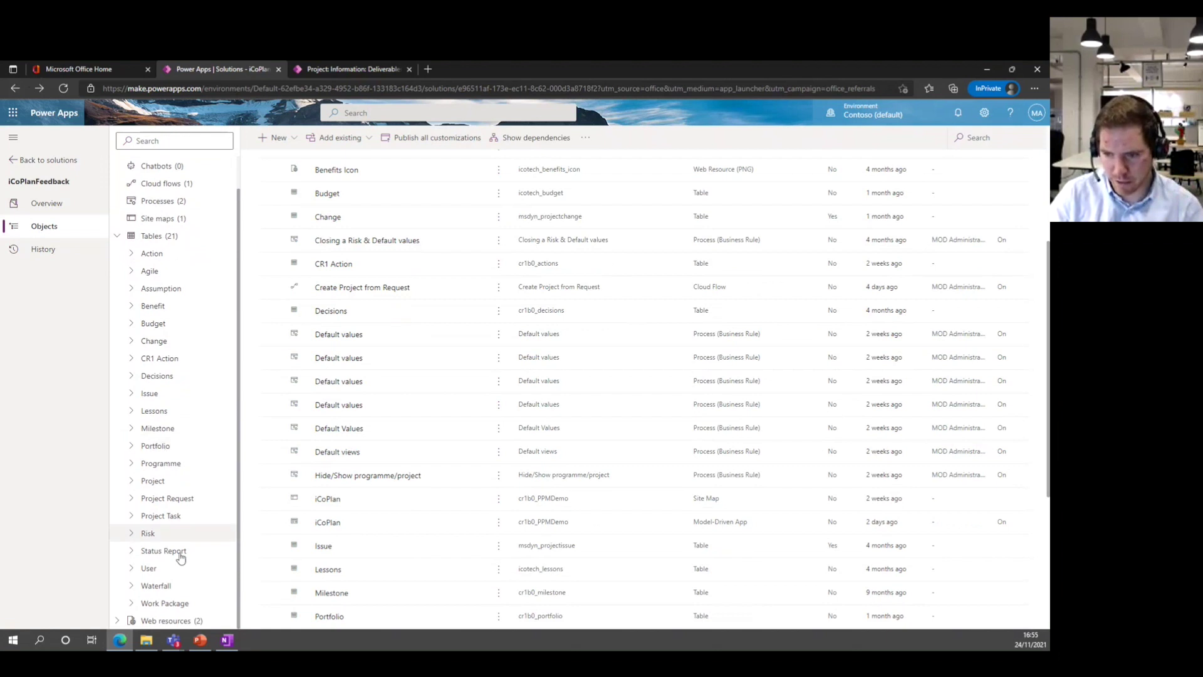
left_click(170, 604)
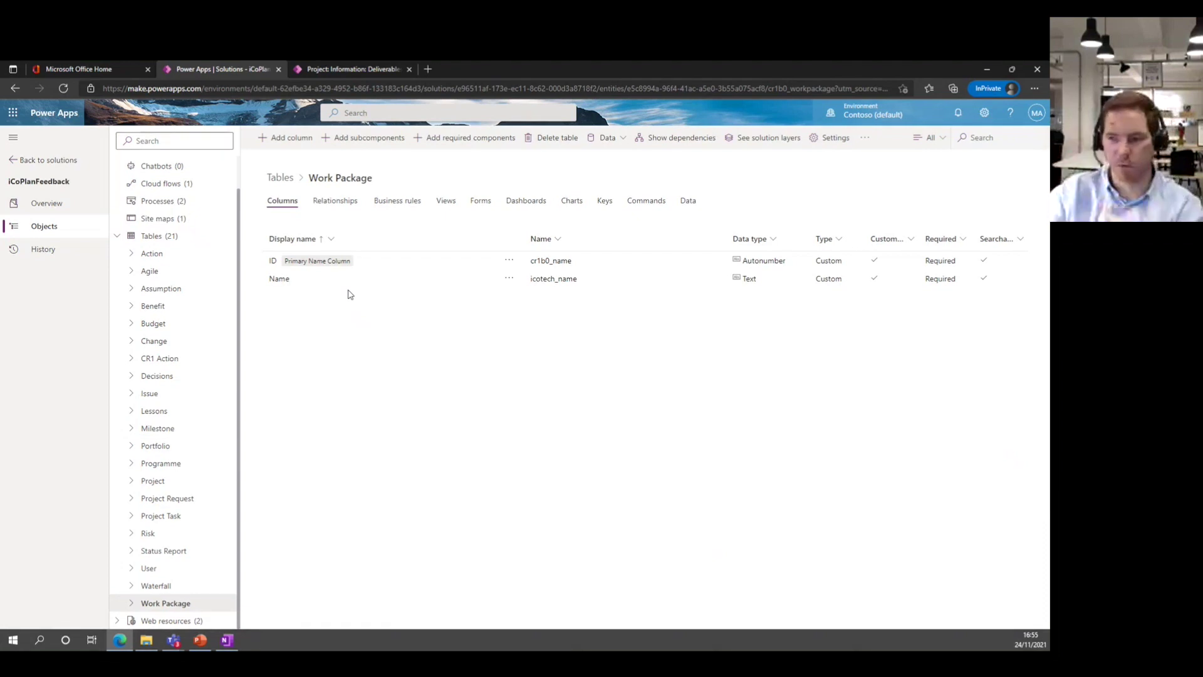
left_click(286, 143)
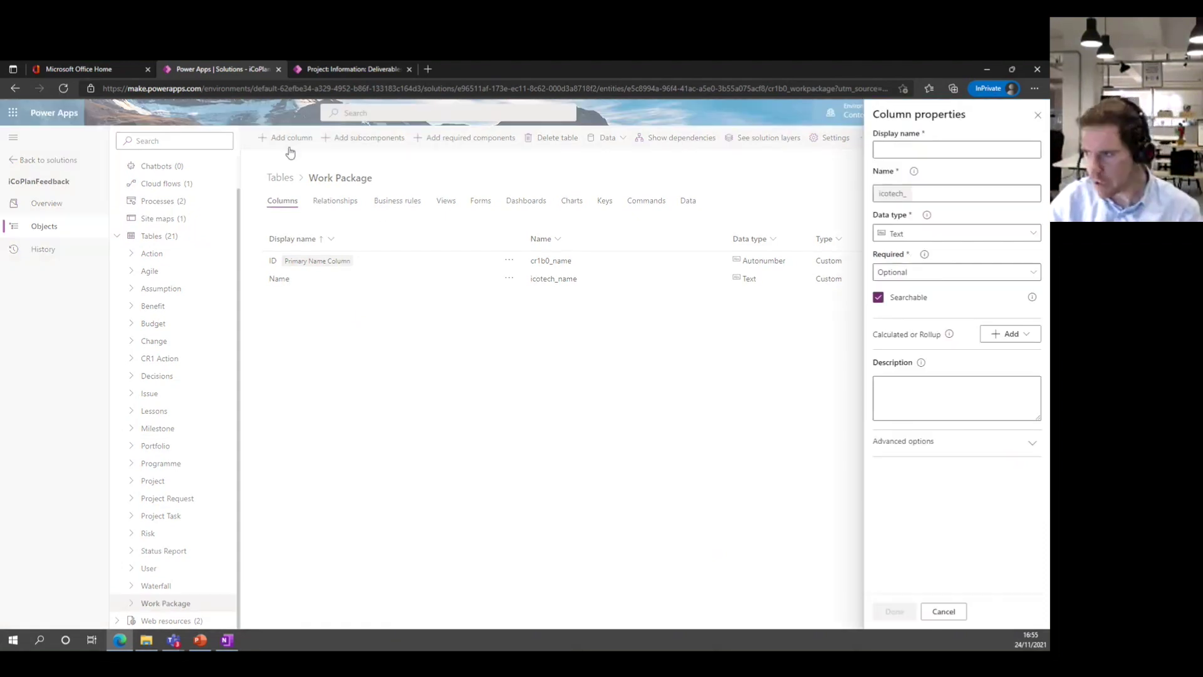
left_click(904, 152)
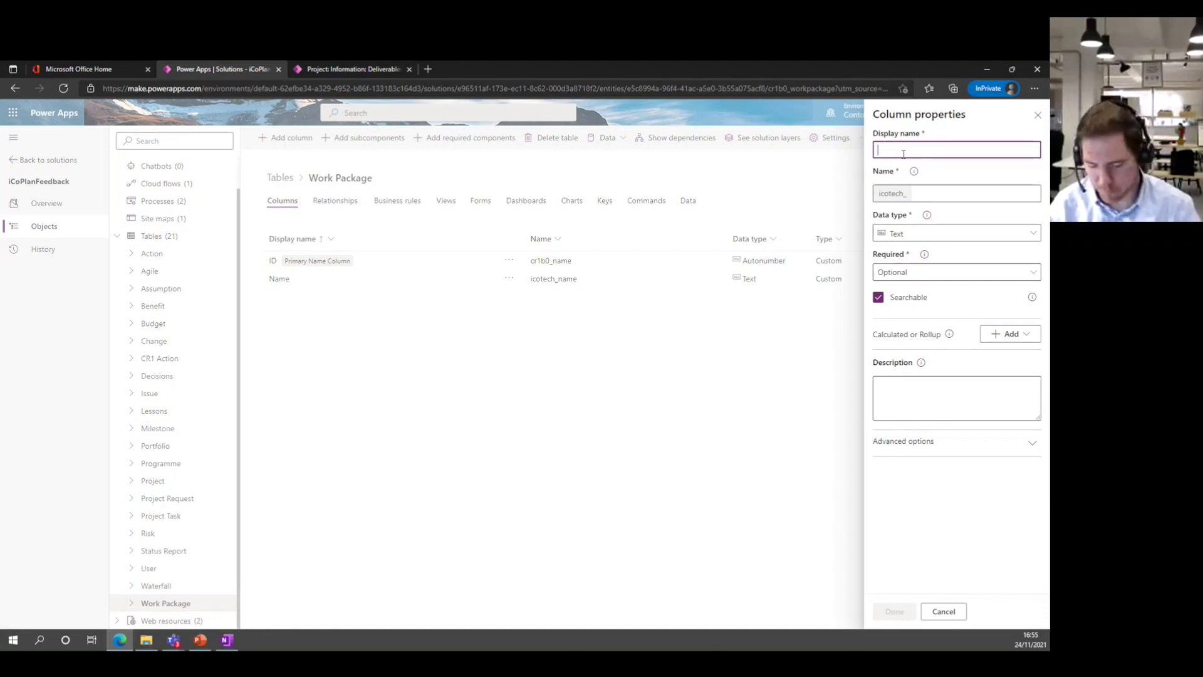
type("Target Date")
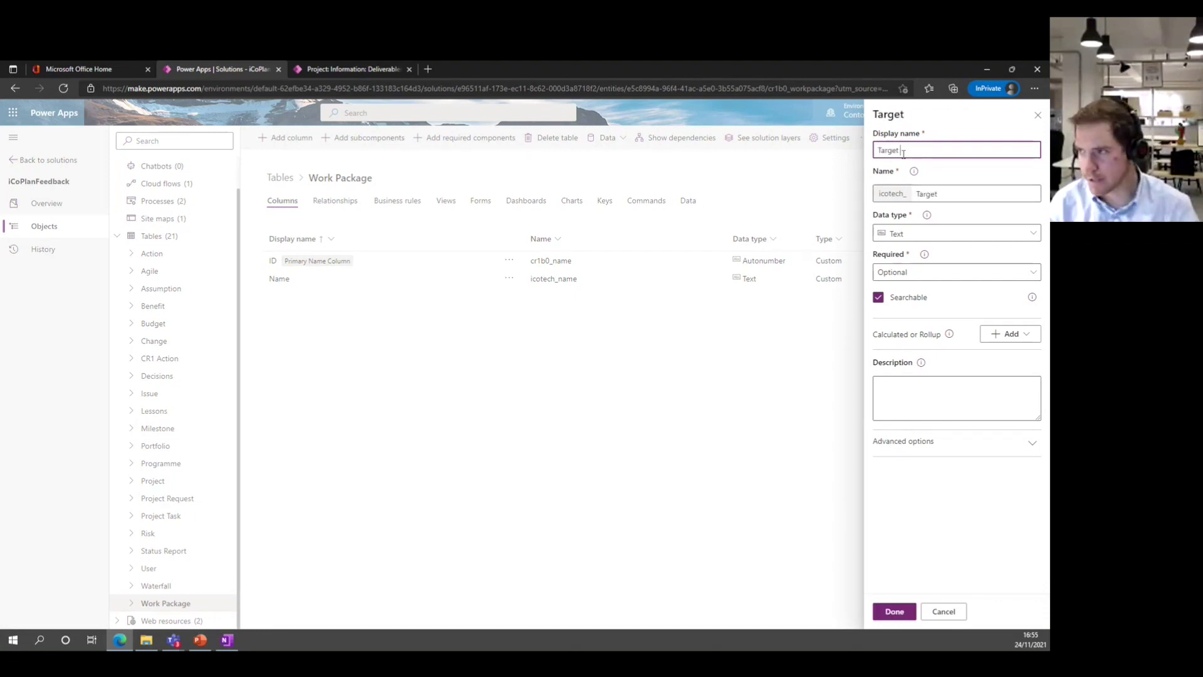
- Set the Target Date column's data type to Date Only, make it required, and save the table
left_click(909, 231)
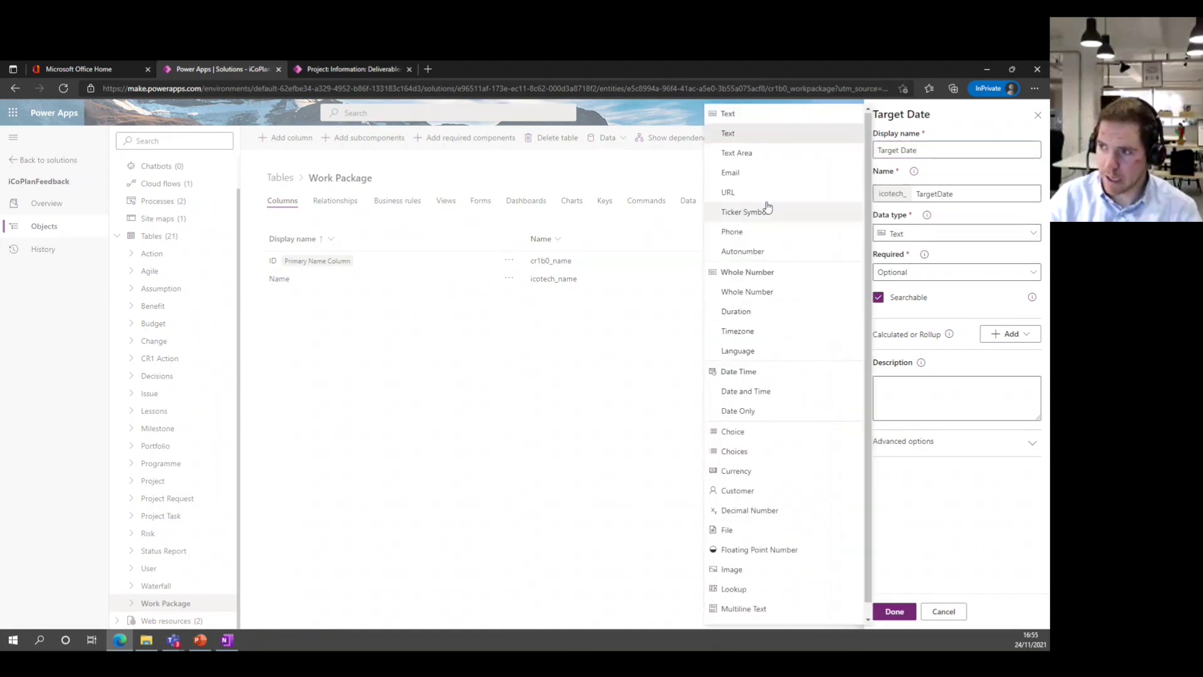
left_click(764, 412)
left_click(972, 275)
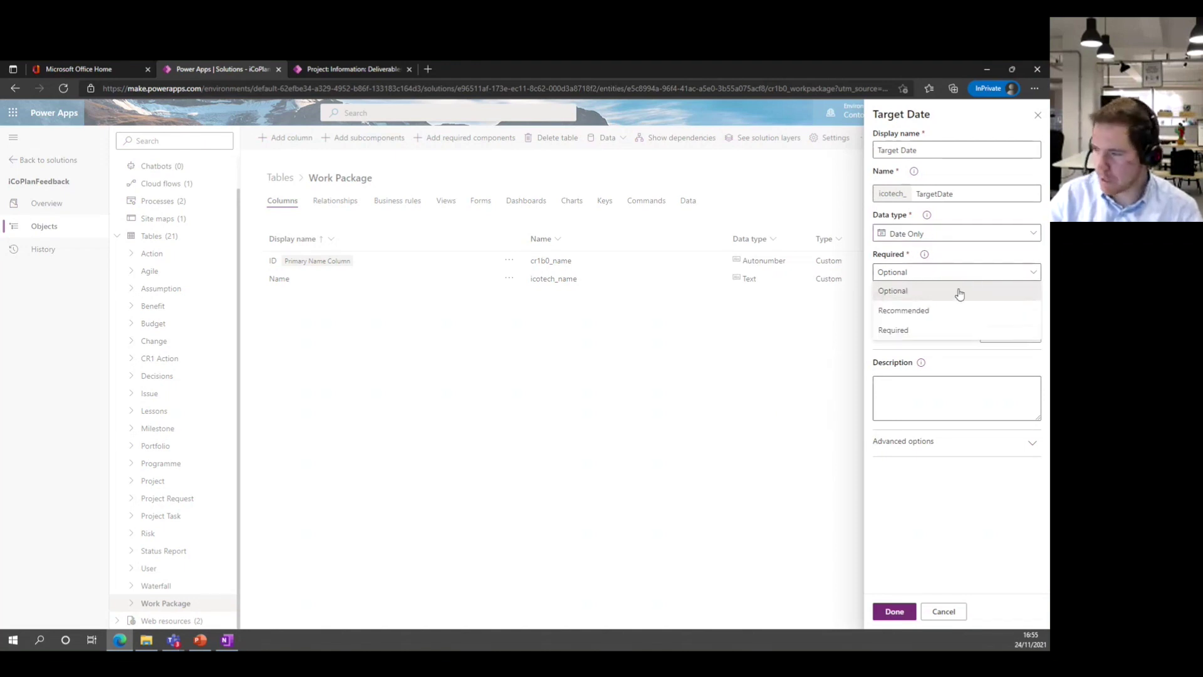
left_click(915, 332)
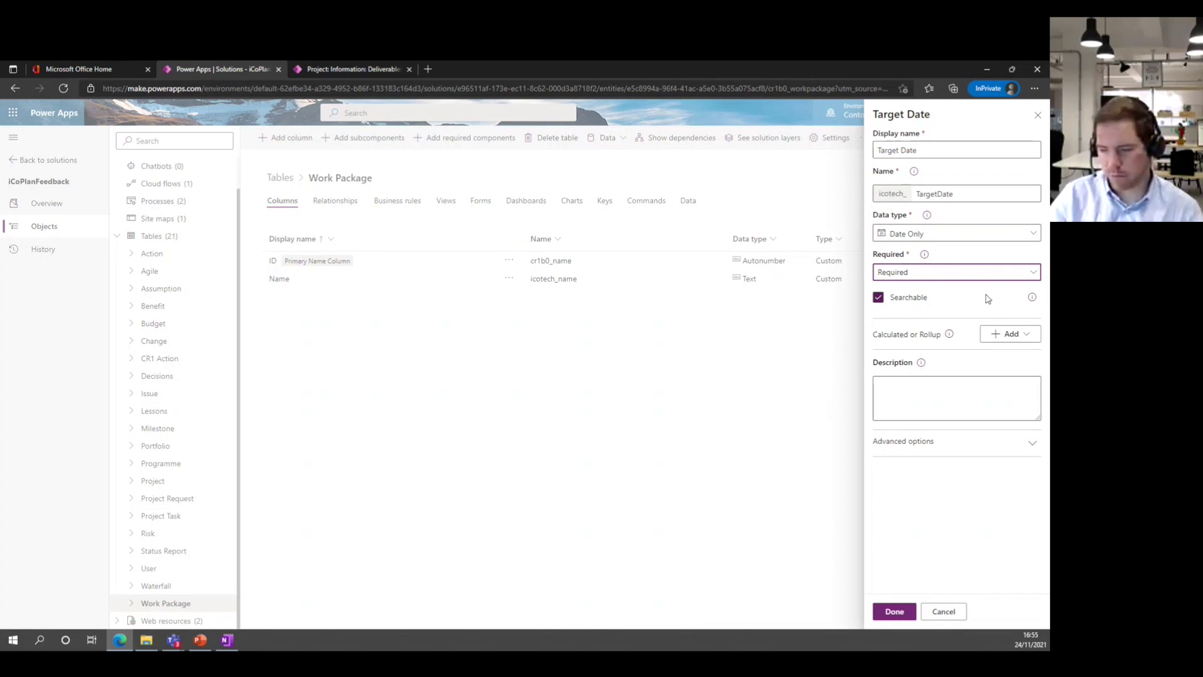
left_click(894, 611)
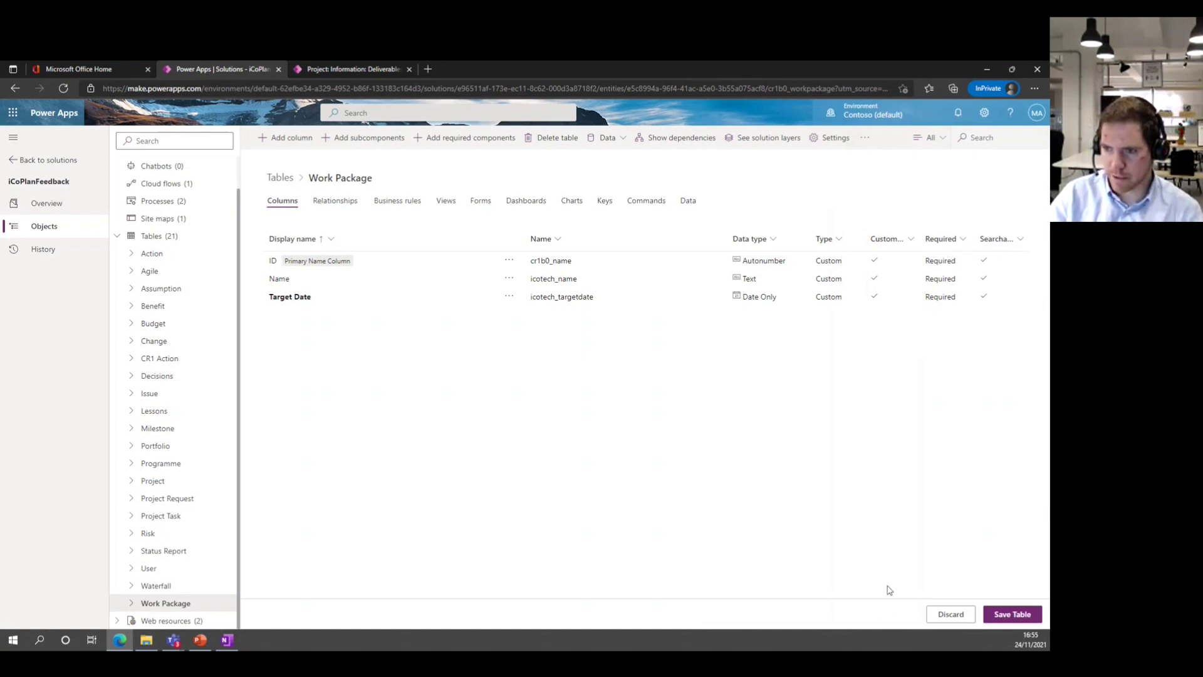
left_click(997, 623)
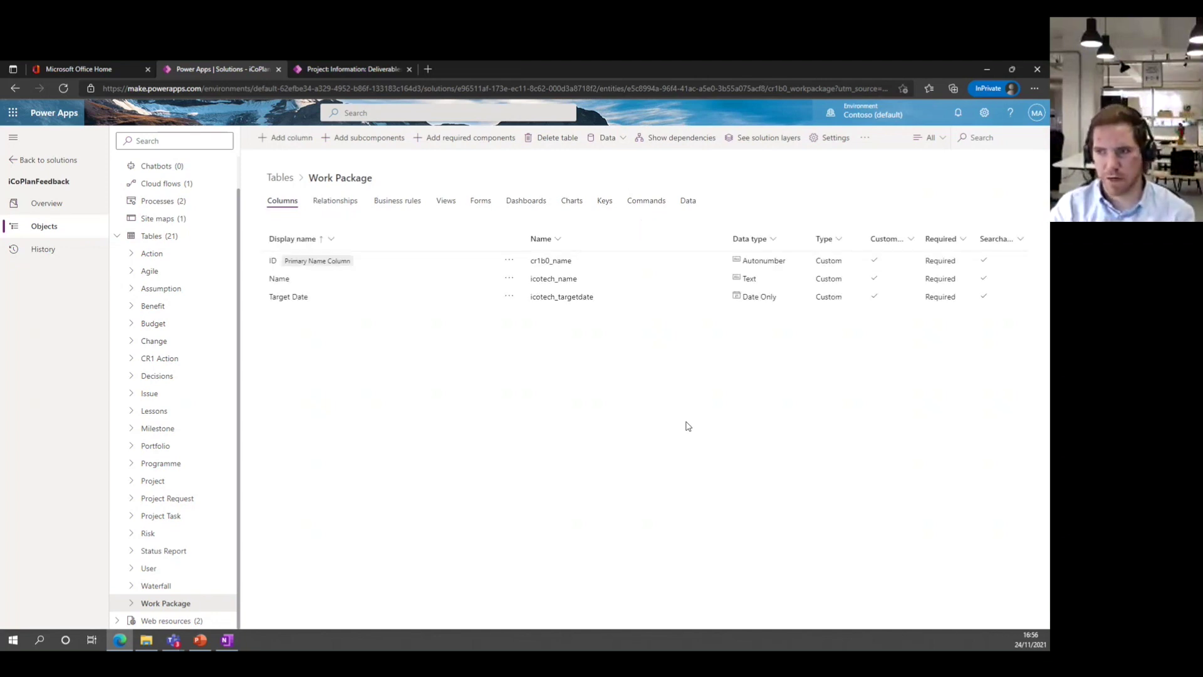
- Open the Work Package table's Information main form for editing and dismiss the introductory tips
left_click(482, 204)
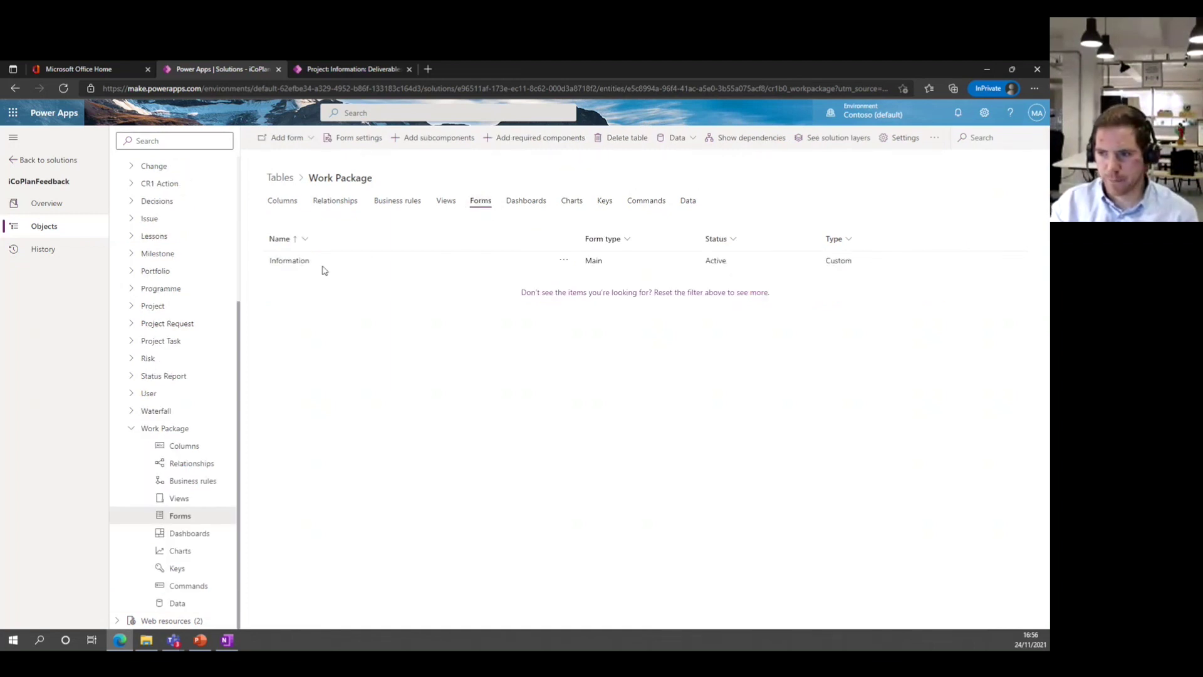
left_click(290, 262)
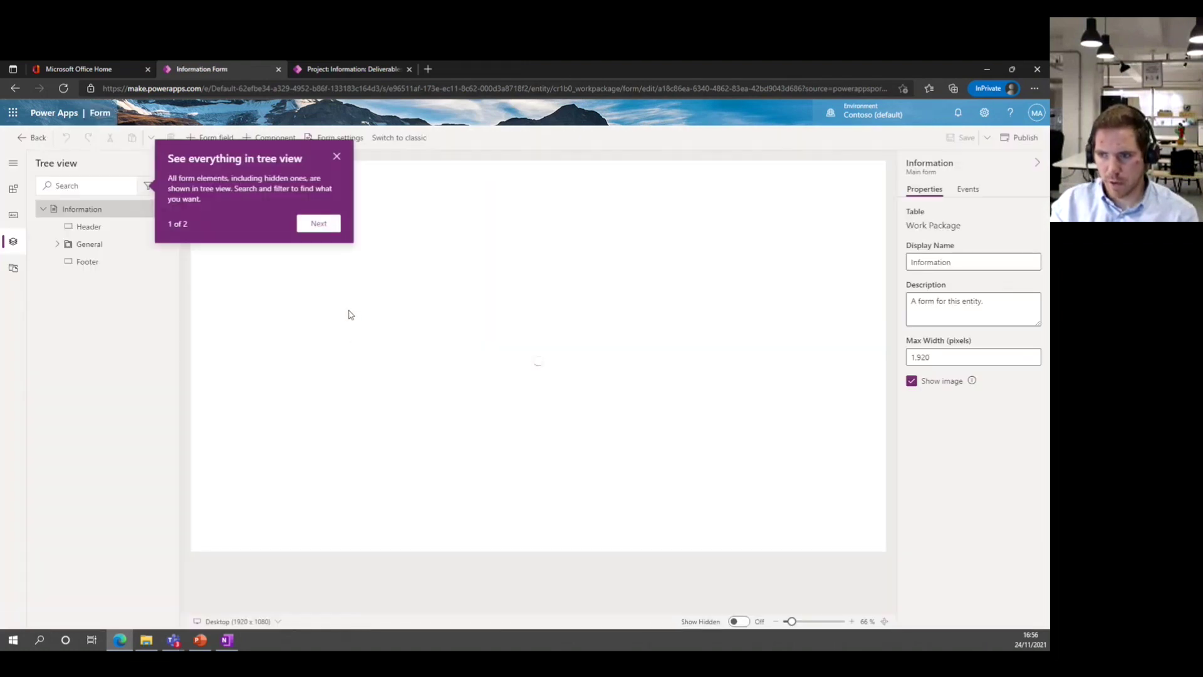
left_click(336, 156)
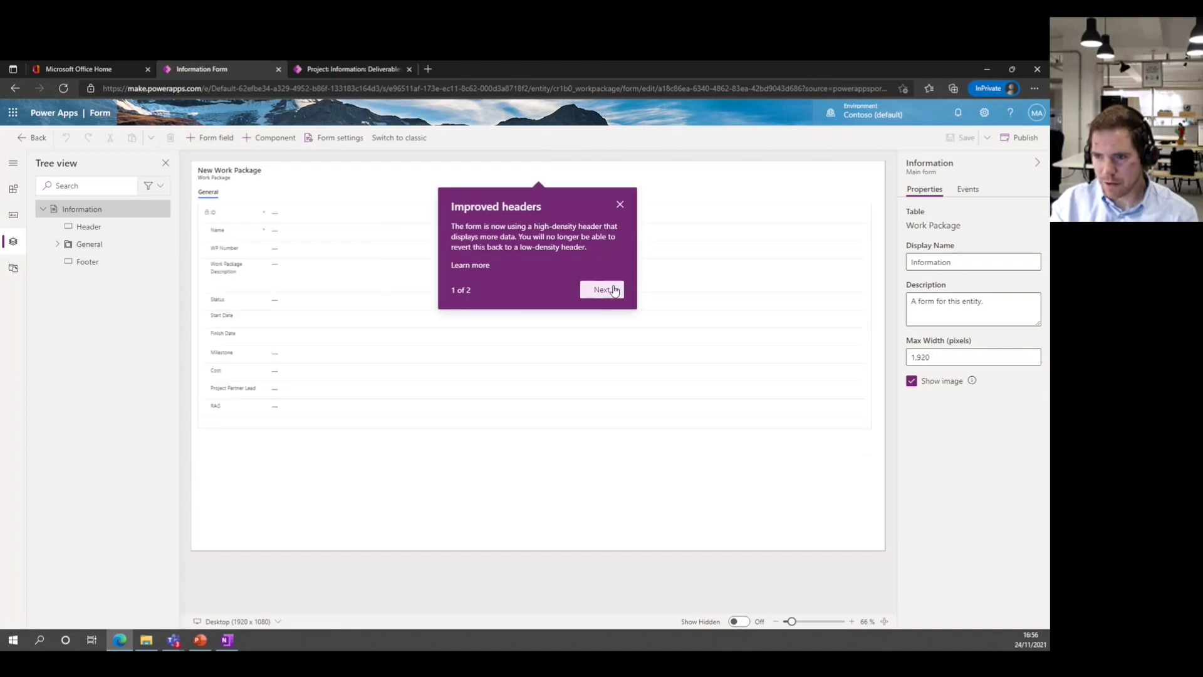
left_click(611, 295)
left_click(340, 308)
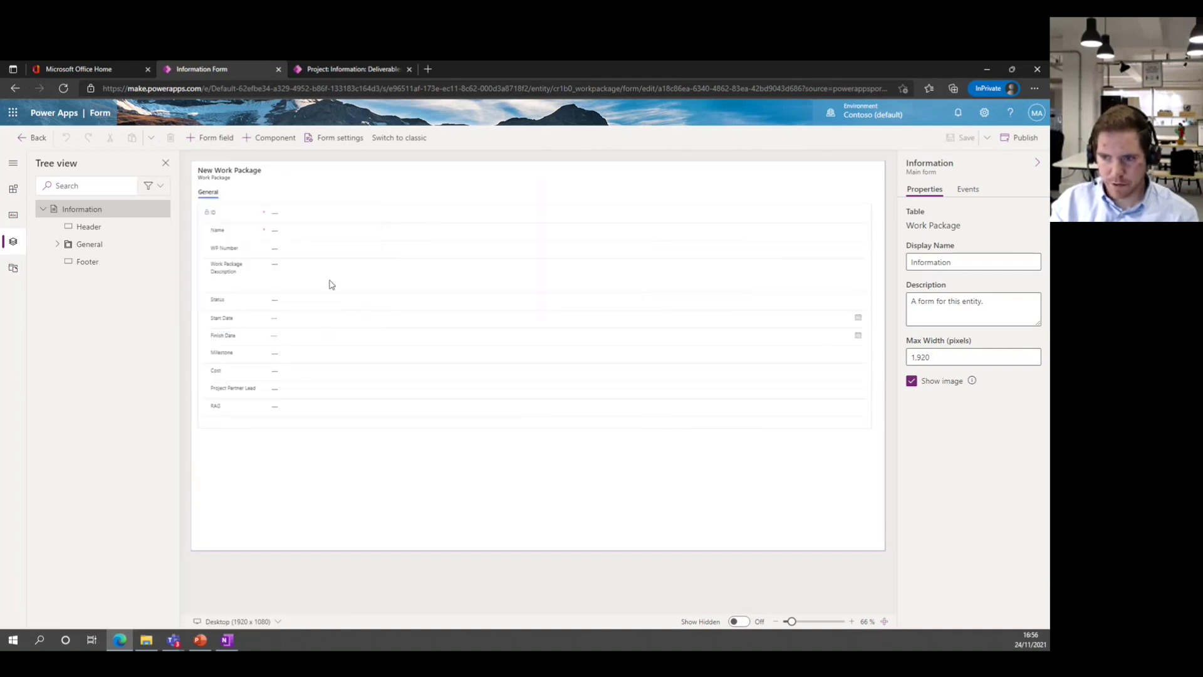
- Add the Target Date table column to the form directly below the RAG field and publish the form
left_click(13, 215)
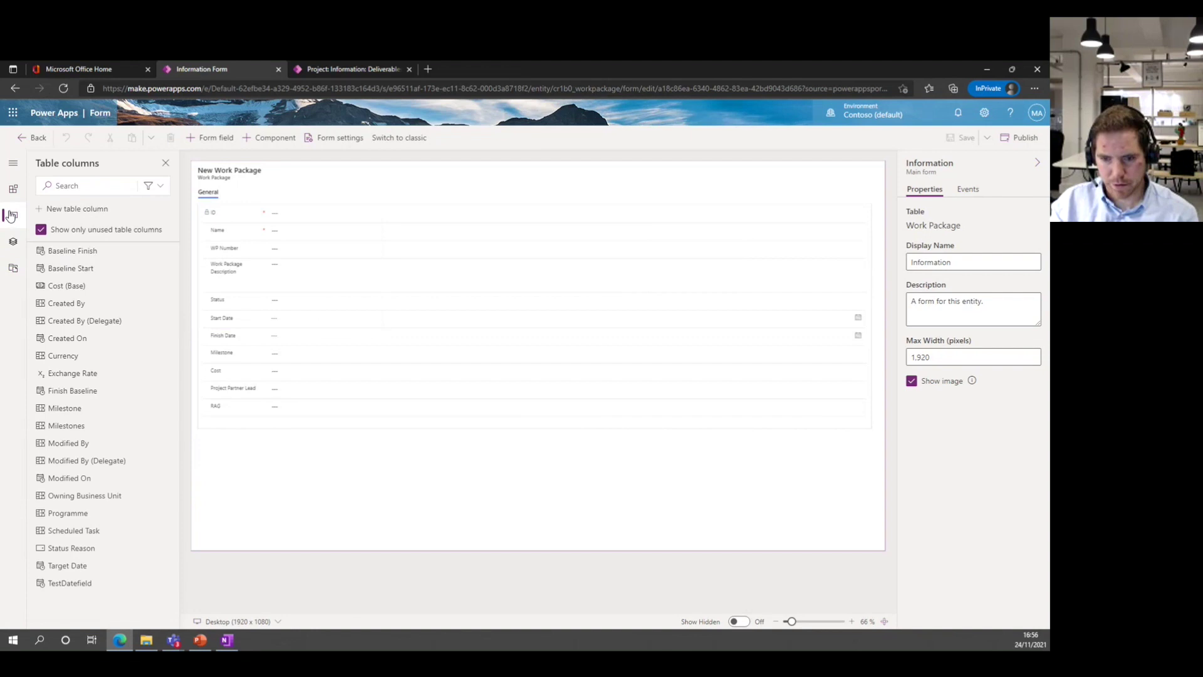
mouse_move(80, 569)
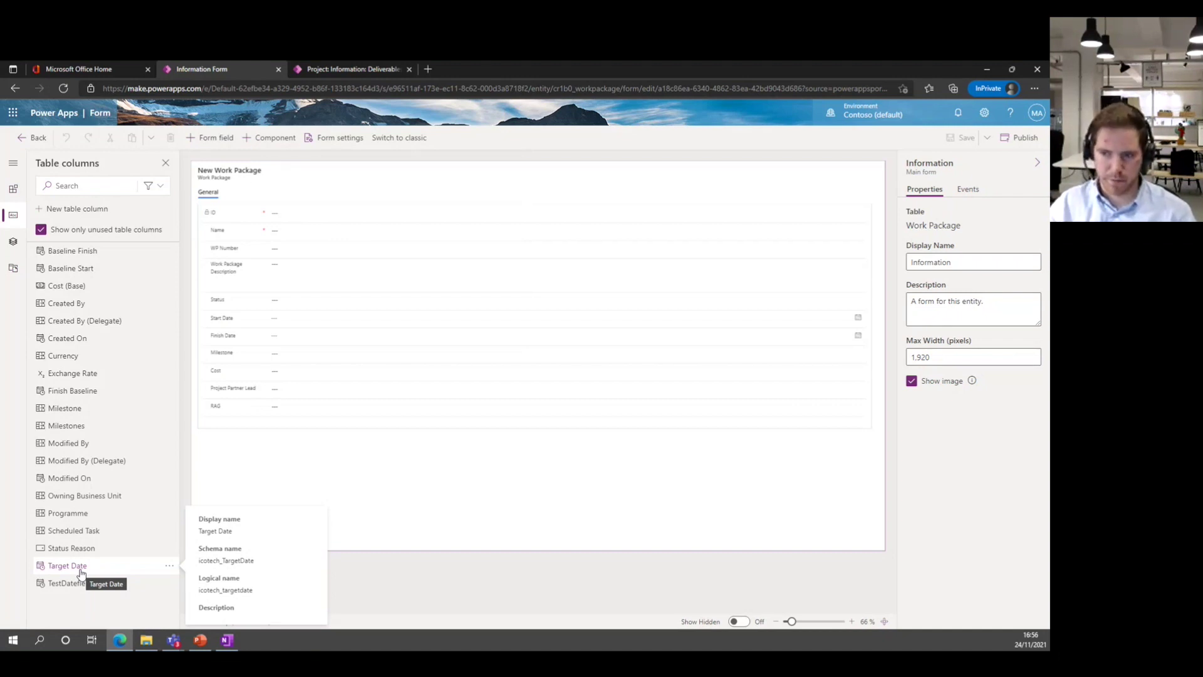
left_click_drag(80, 572, 269, 419)
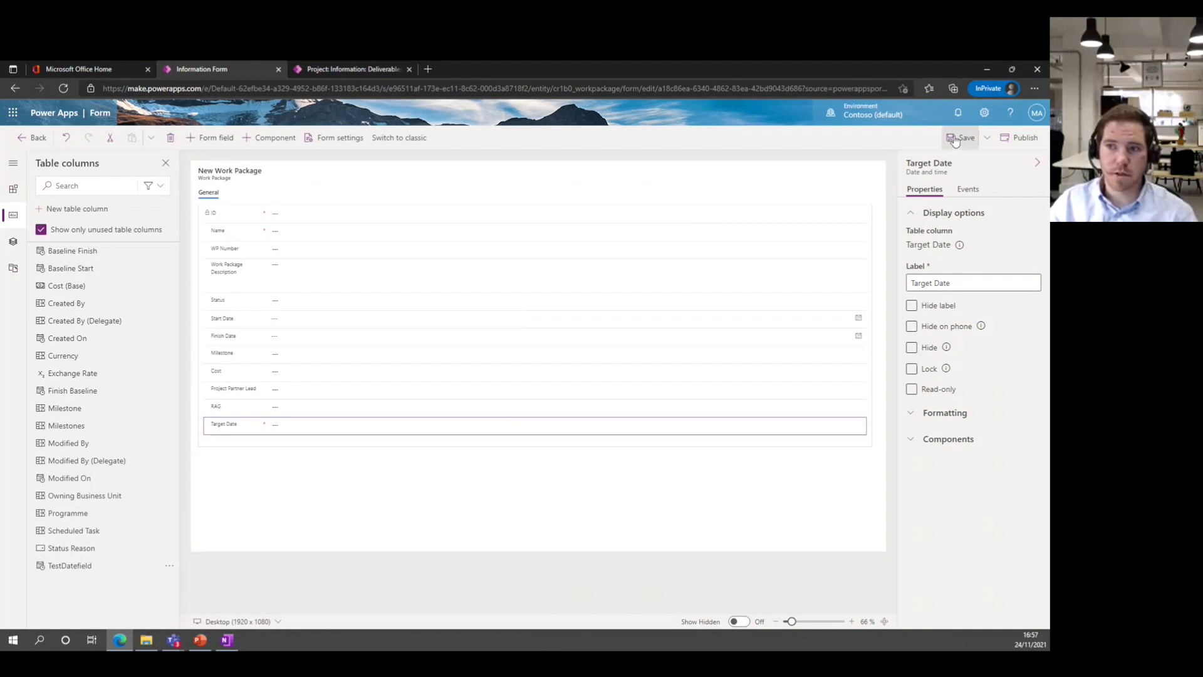
left_click(988, 139)
left_click(989, 139)
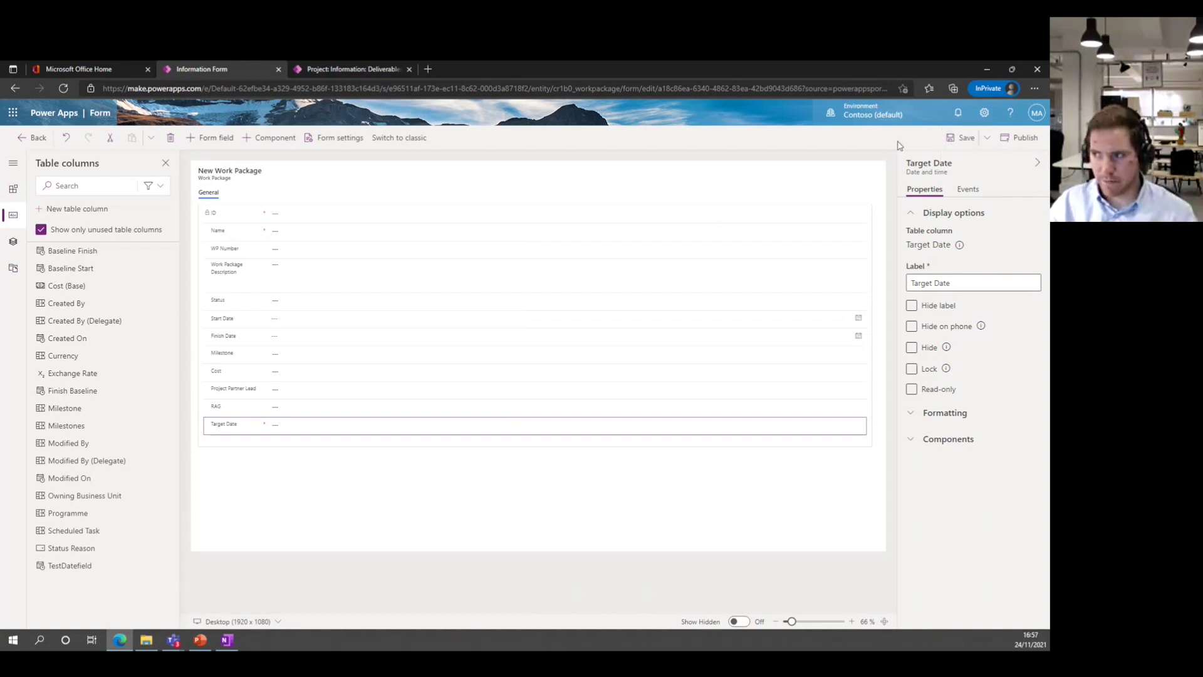
left_click(1017, 144)
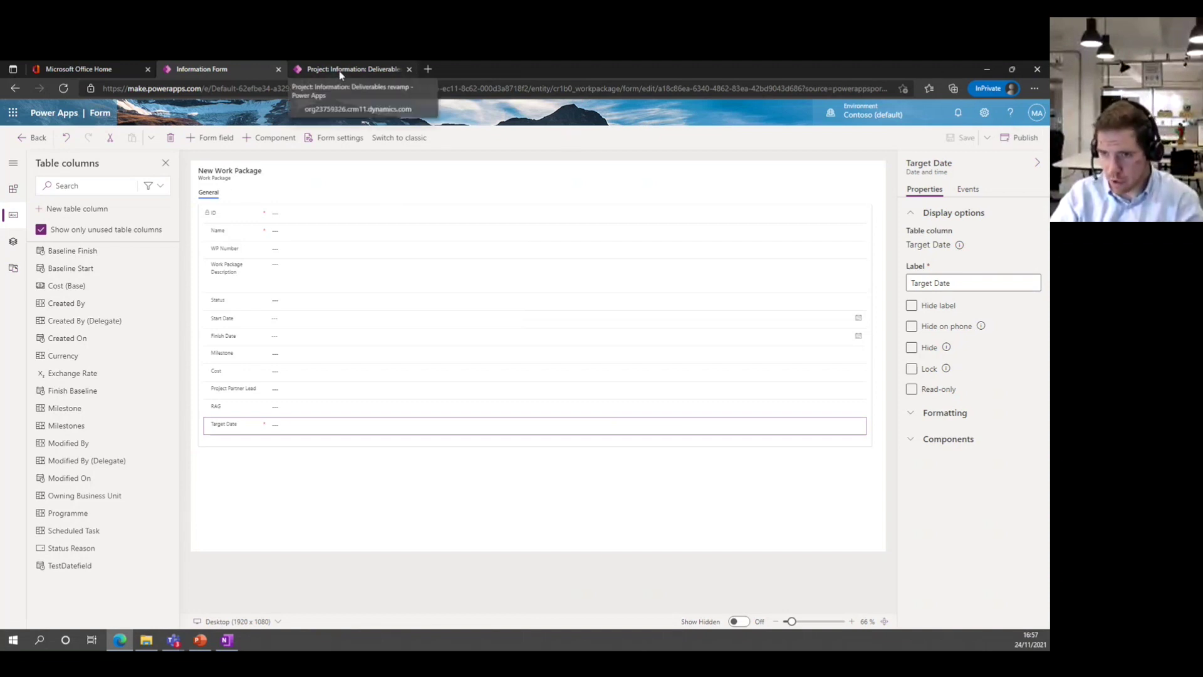
- Return to the table's forms in the solution and view the web resource categories and the Work Package table's settings
left_click(35, 138)
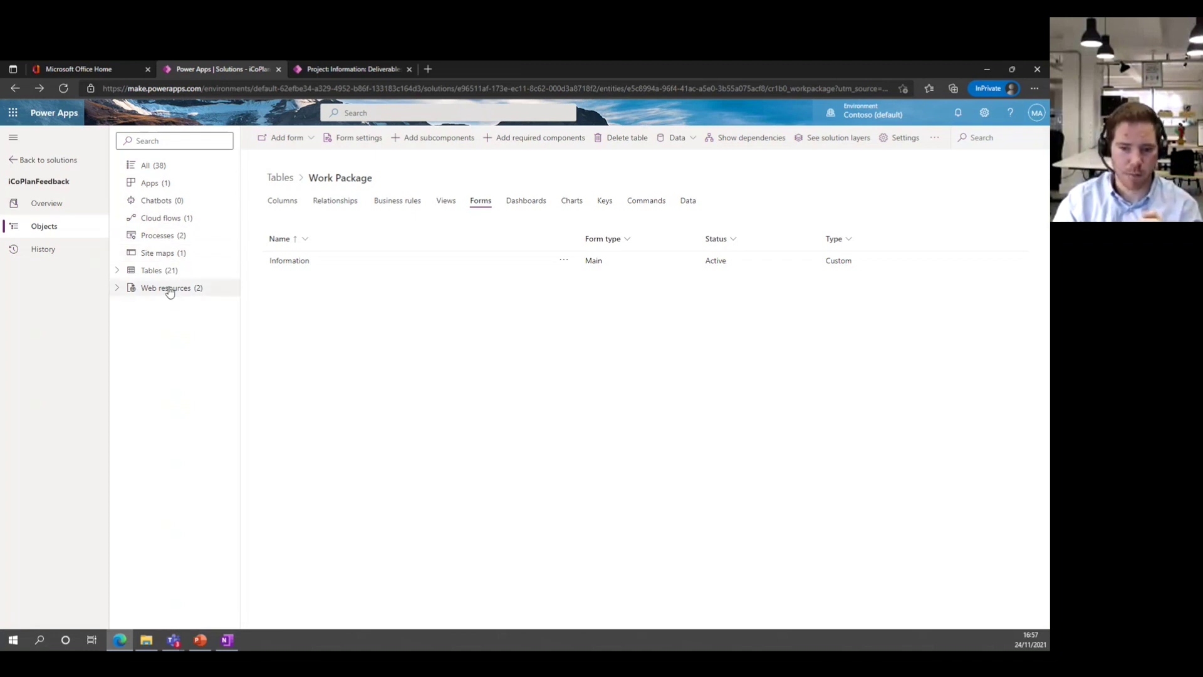
left_click(117, 288)
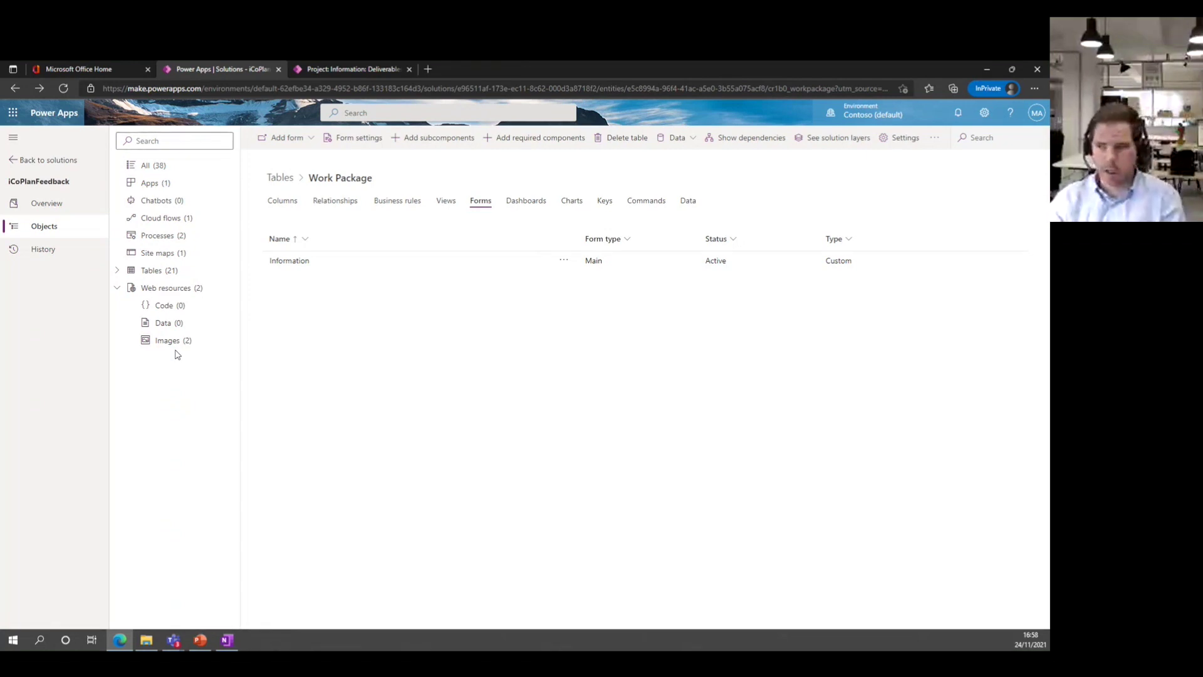
left_click(478, 202)
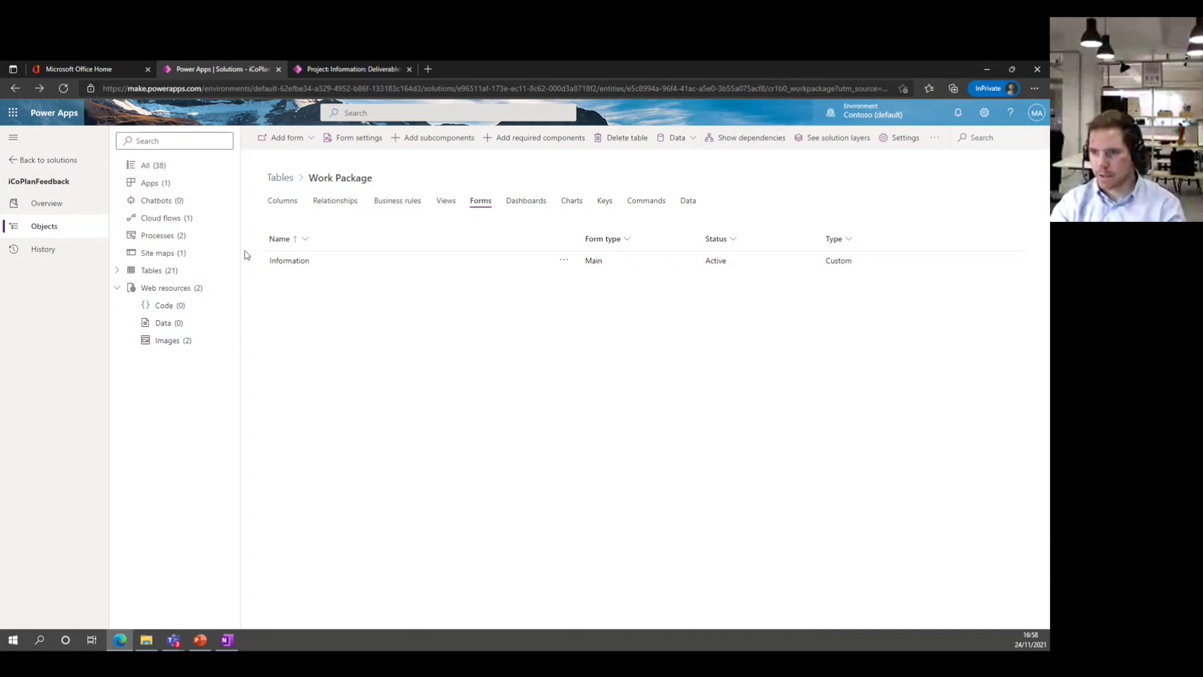
left_click(934, 139)
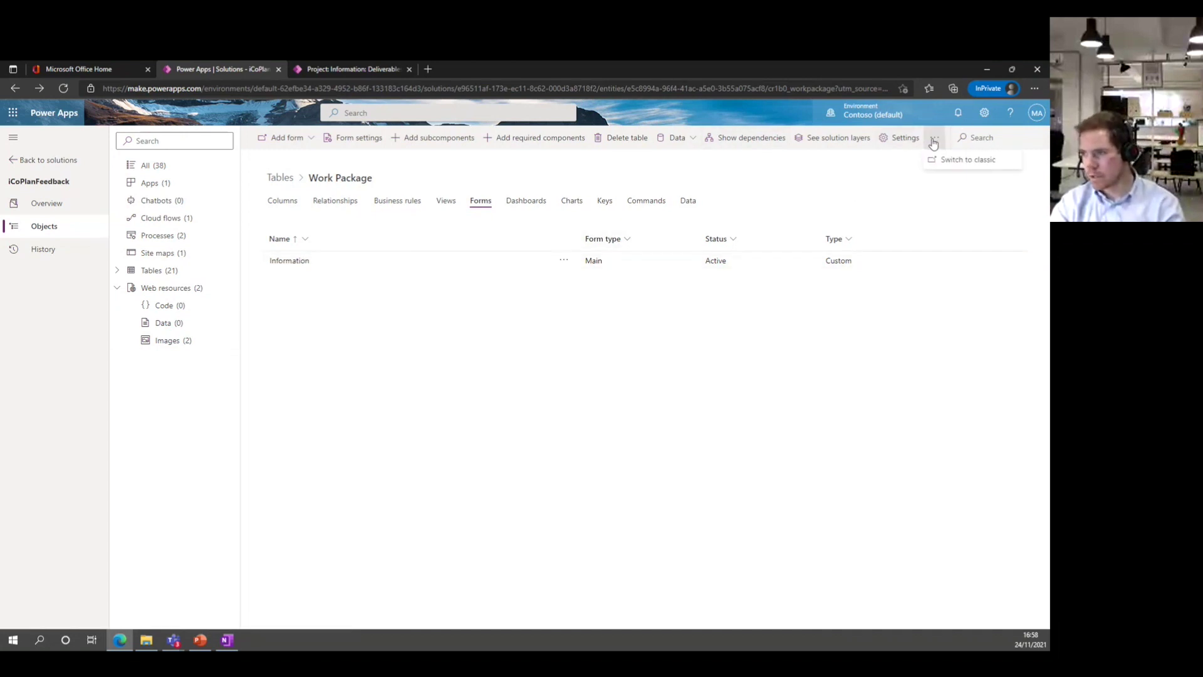
left_click(895, 143)
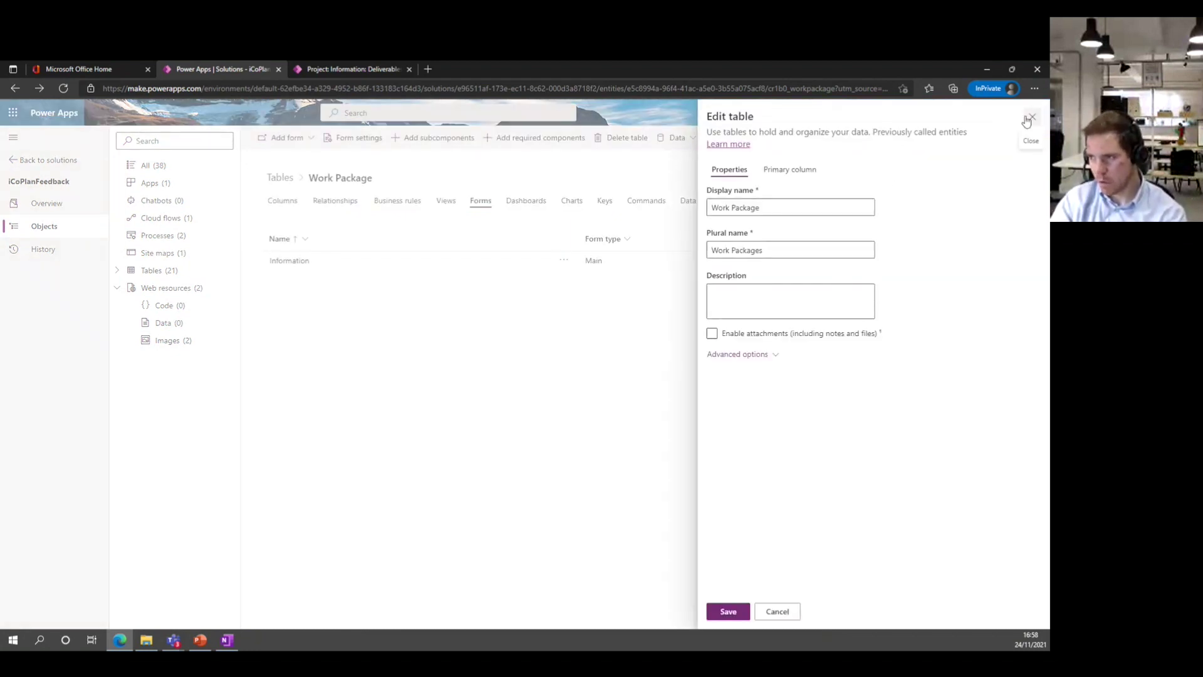
left_click(1027, 119)
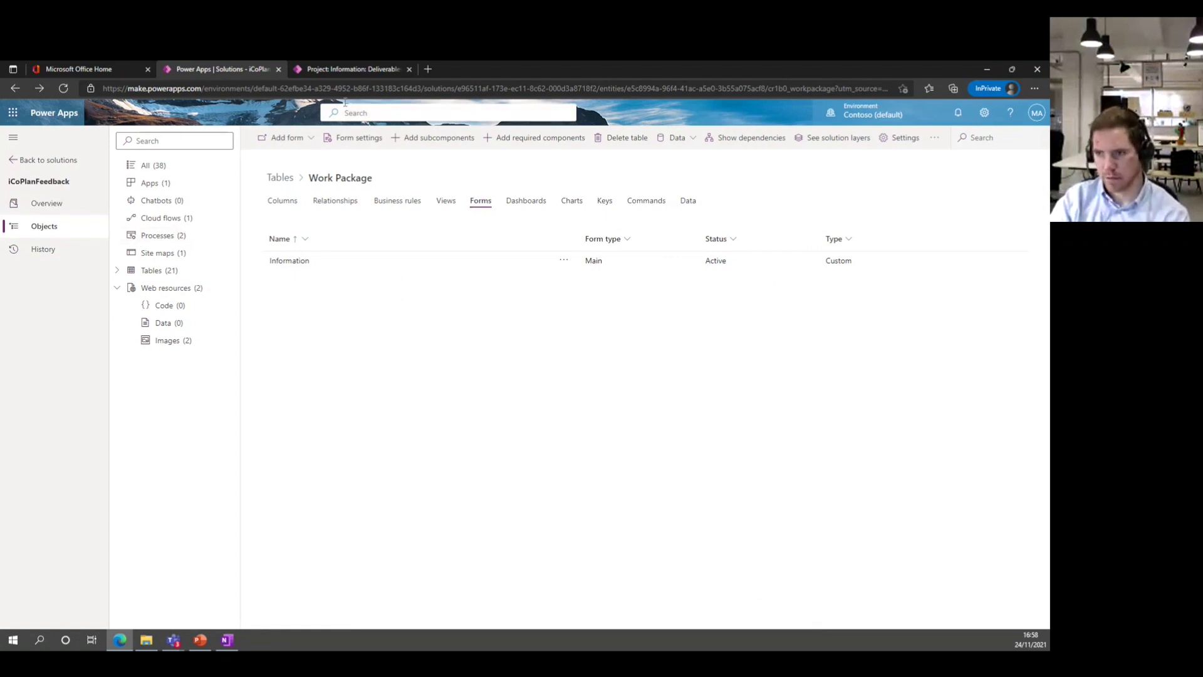
- In the iCoPlan app, reload the Deliverables revamp project and open Test Work Package from its work packages
left_click(347, 68)
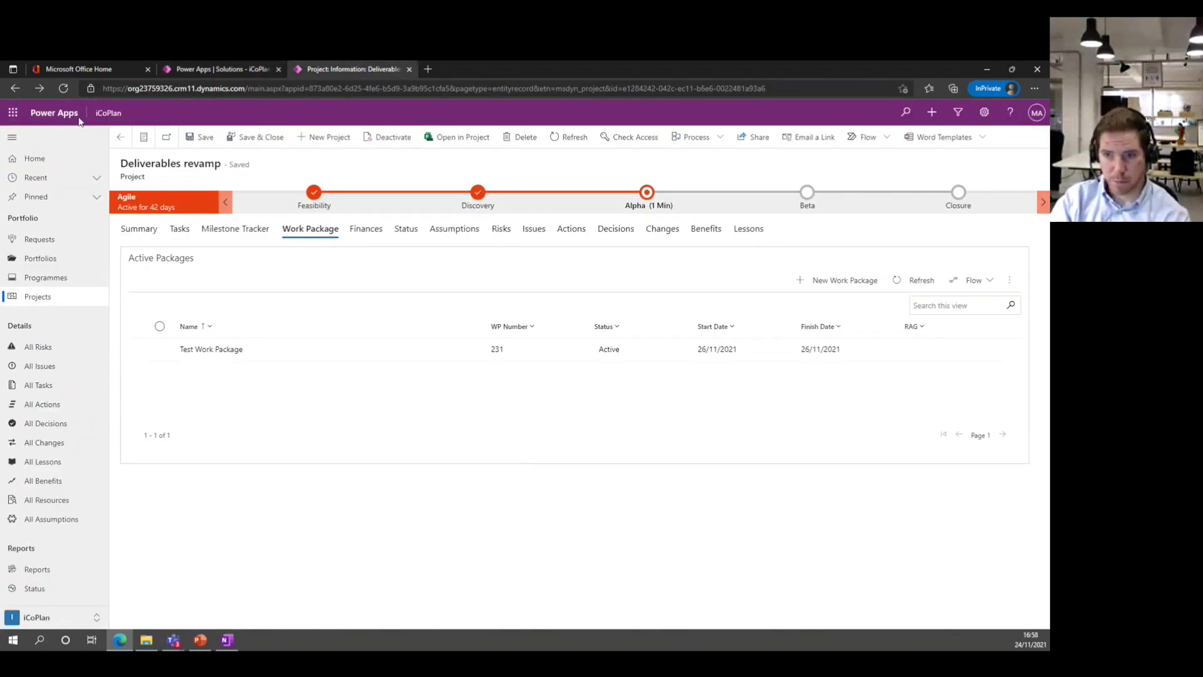
left_click(63, 88)
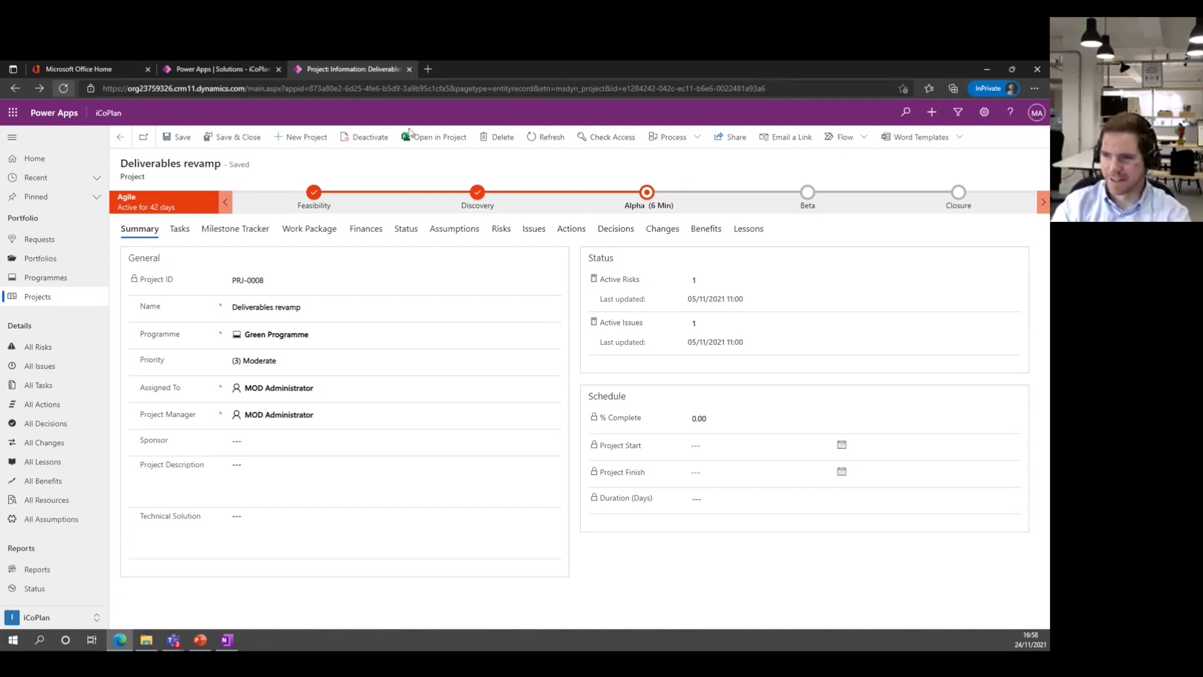
left_click(306, 231)
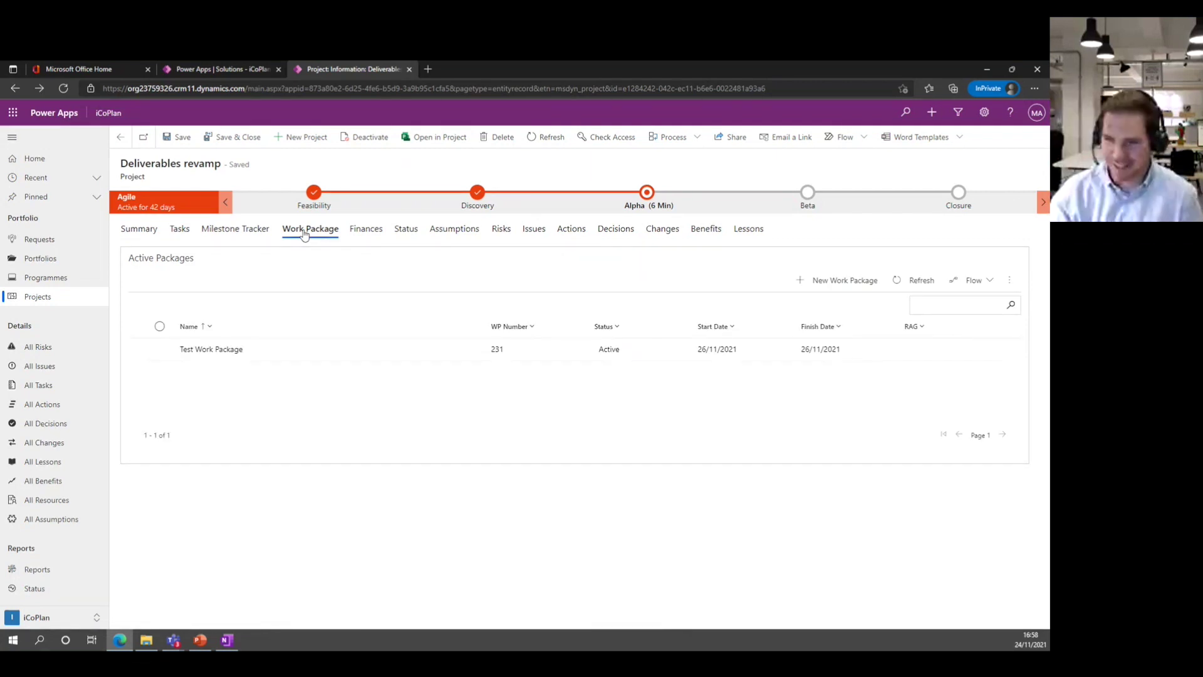
left_click(210, 351)
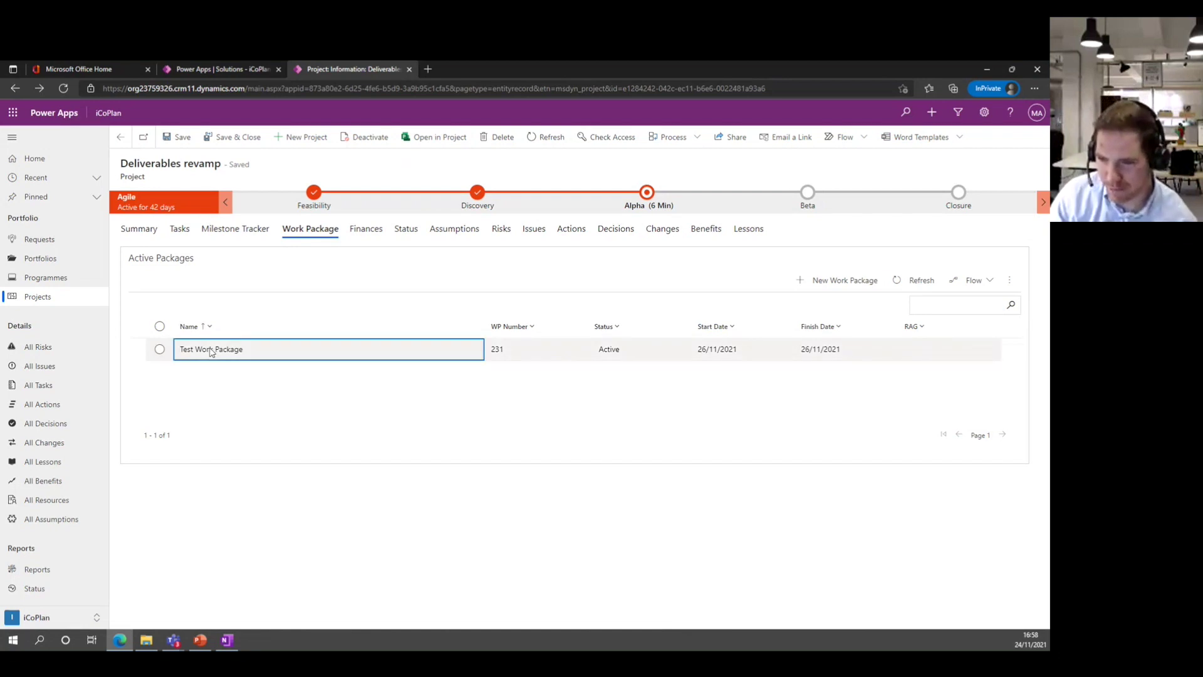
double_click(210, 351)
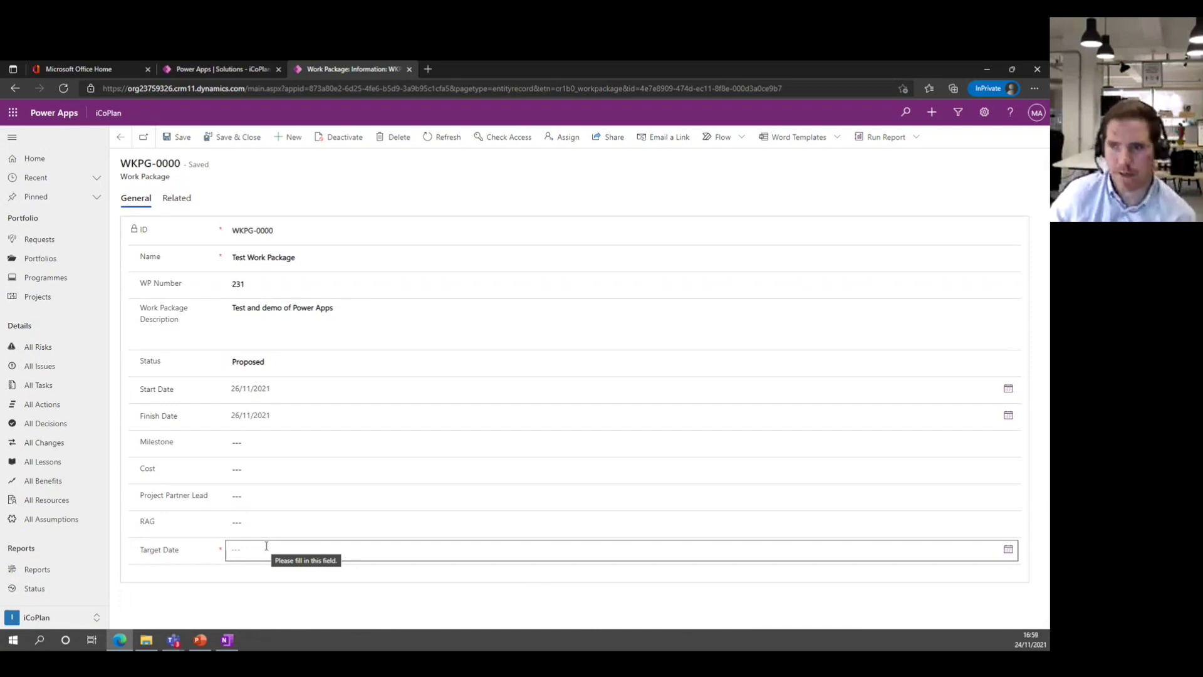
- Try saving the work package without a target date, set the Target Date to 26/11/2021, and save and close it
left_click(221, 139)
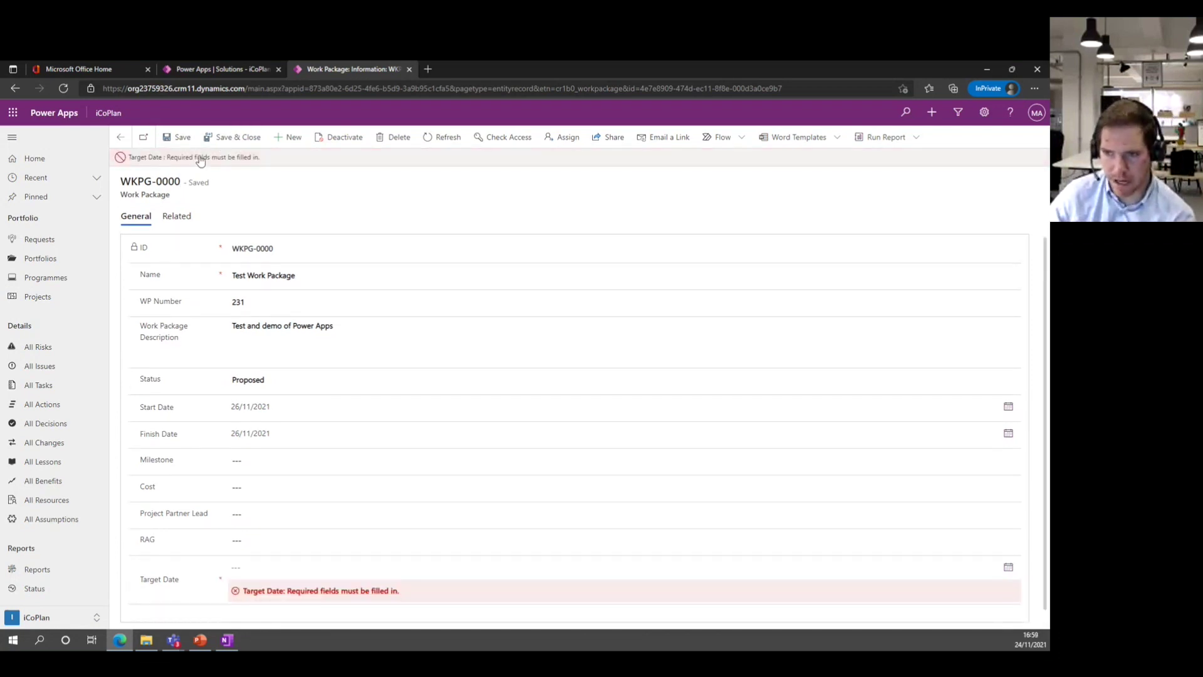
left_click(258, 569)
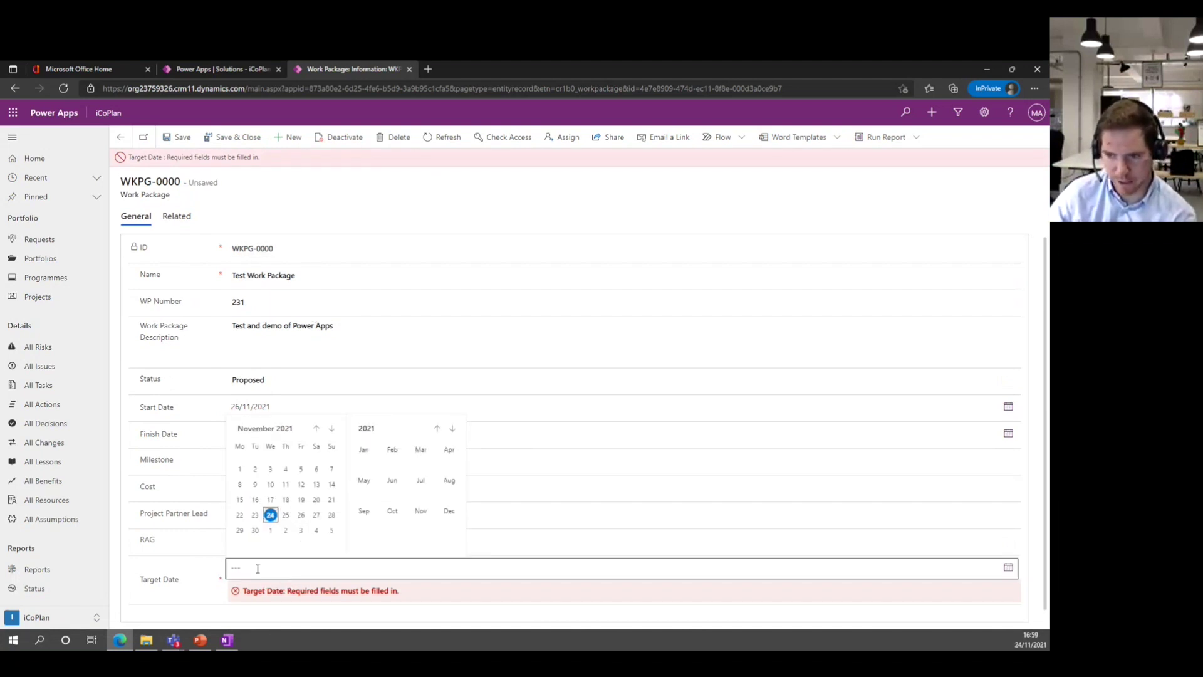
left_click(252, 570)
left_click(253, 569)
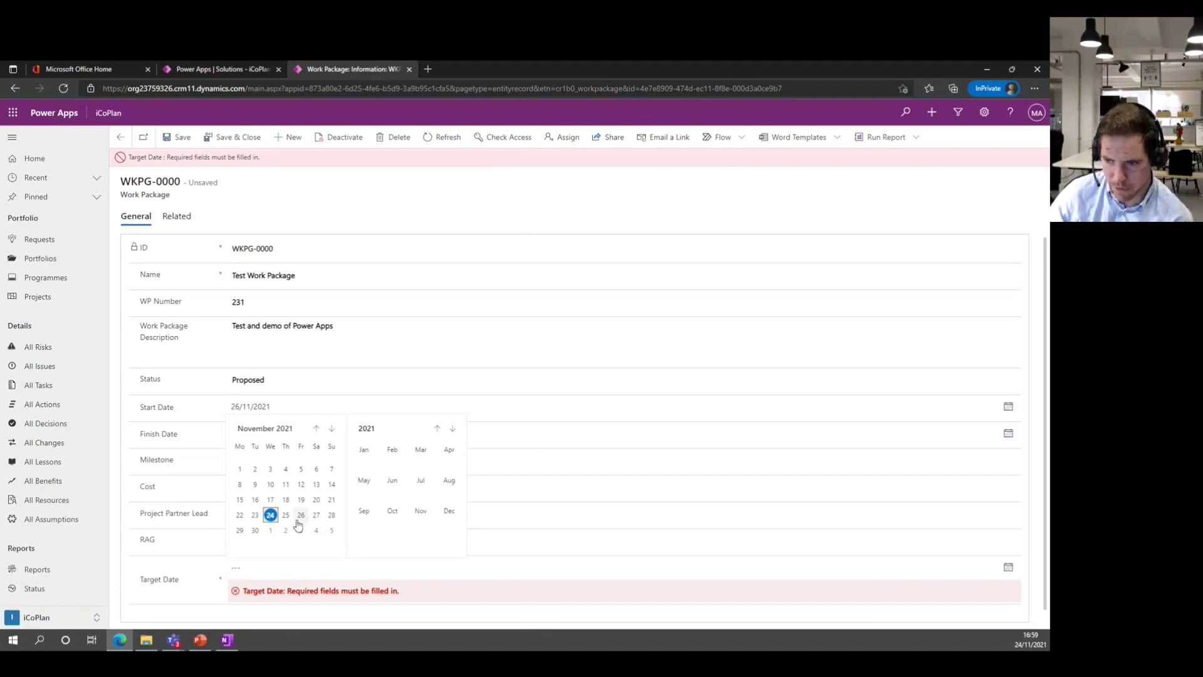
left_click(302, 515)
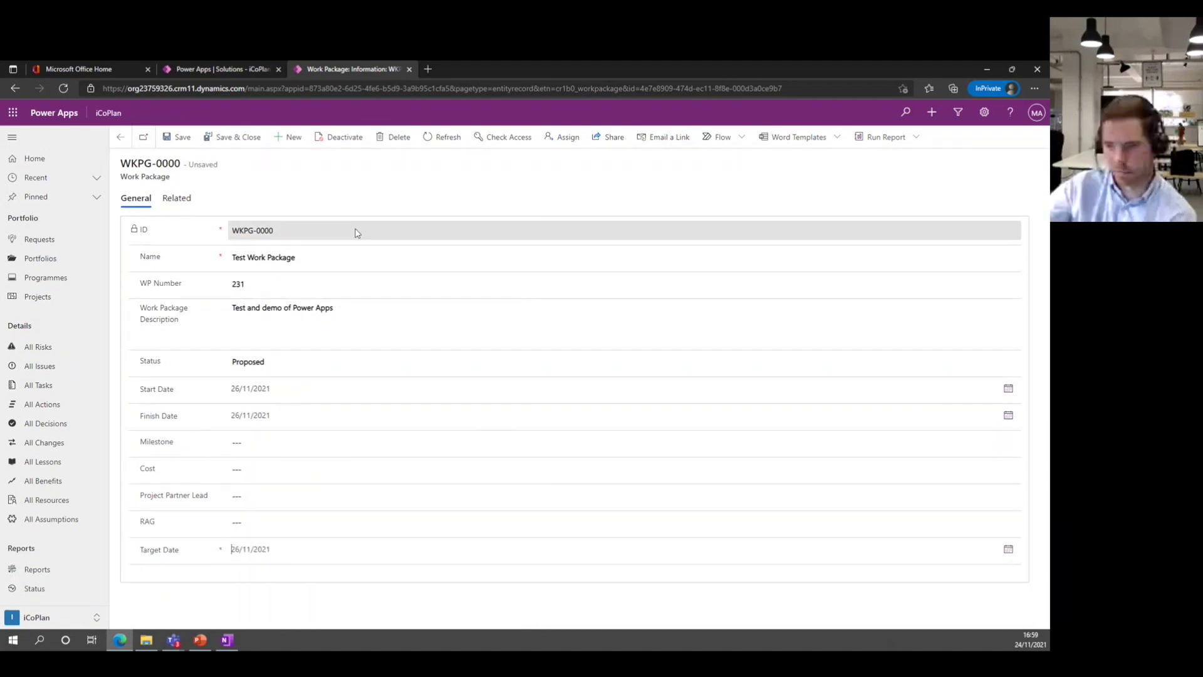
left_click(216, 136)
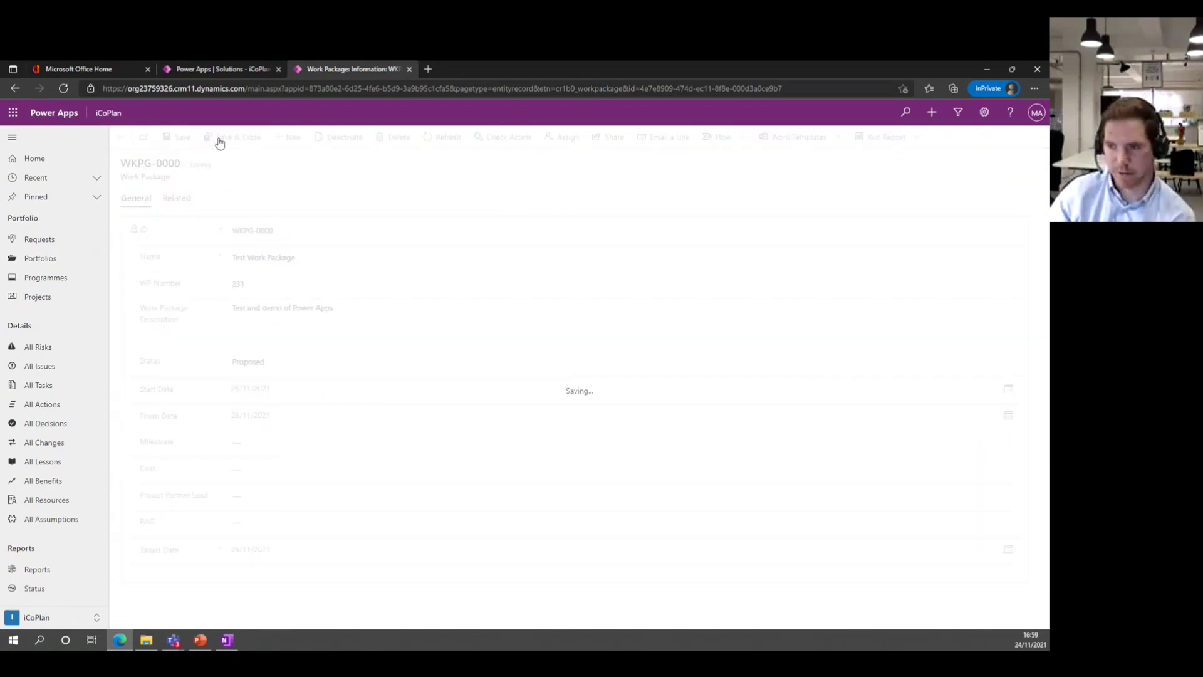